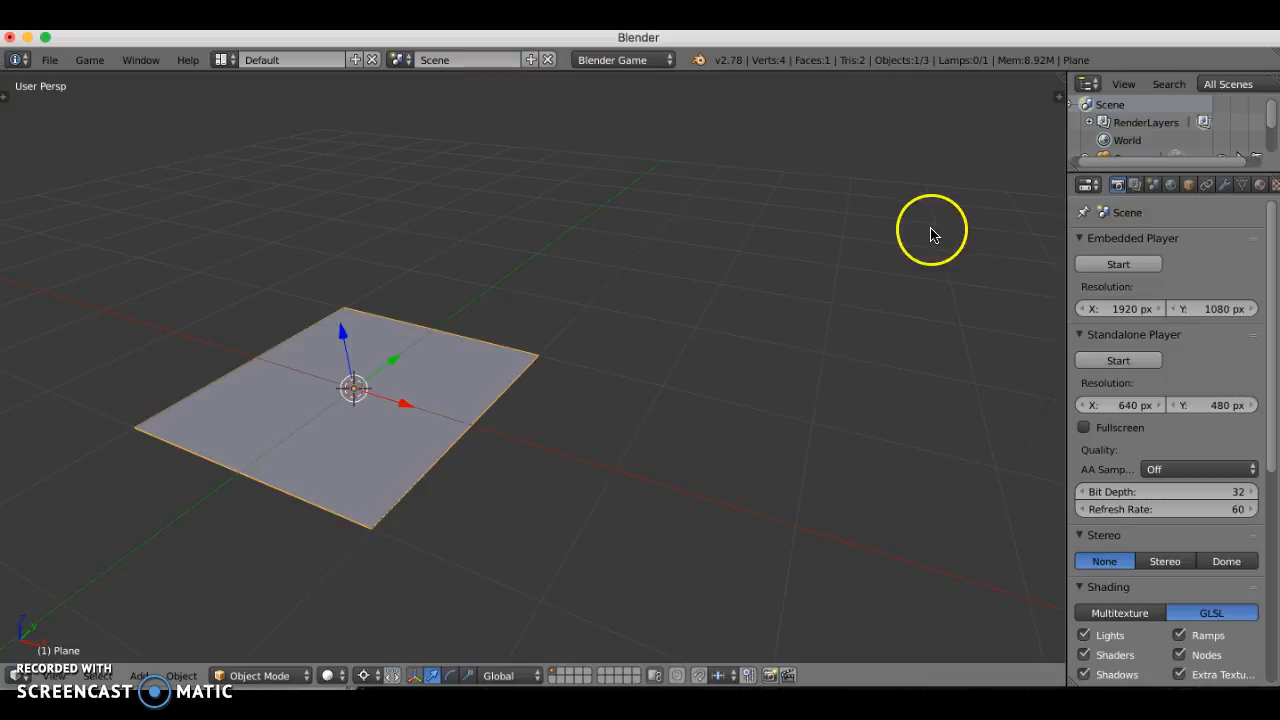
# Step: Split the 3D view into two side-by-side areas and switch the new one to the UV/Image Editor
pyautogui.moveTo(410, 463)
pyautogui.mouseDown(button='middle')
pyautogui.moveTo(429, 443)
pyautogui.moveTo(414, 451)
pyautogui.mouseUp(button='middle')
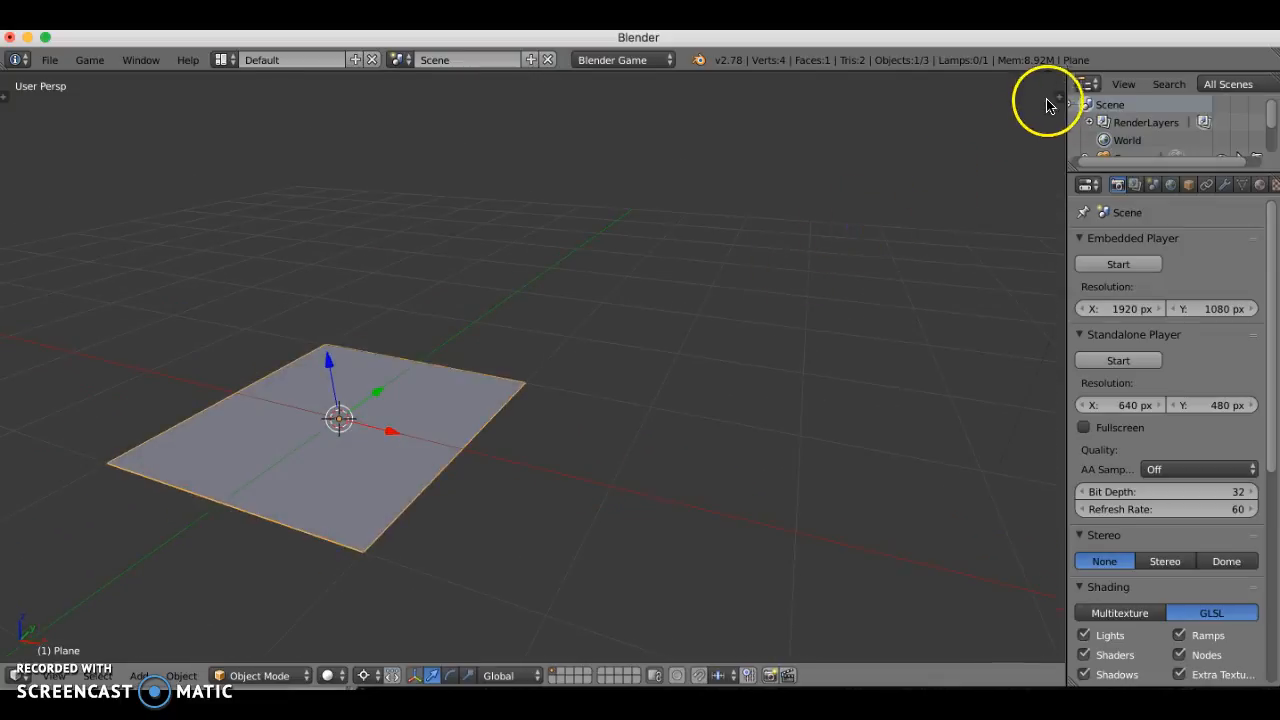
pyautogui.moveTo(1067, 78); pyautogui.dragTo(602, 79)
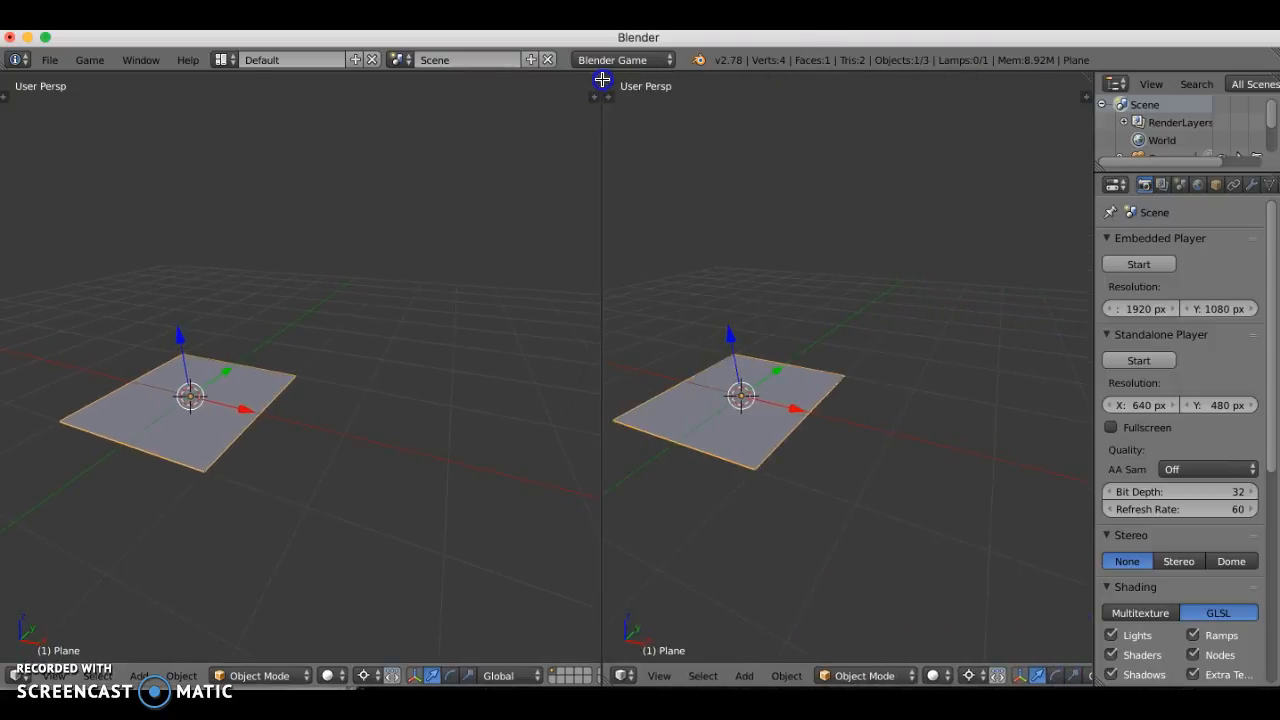
pyautogui.click(623, 676)
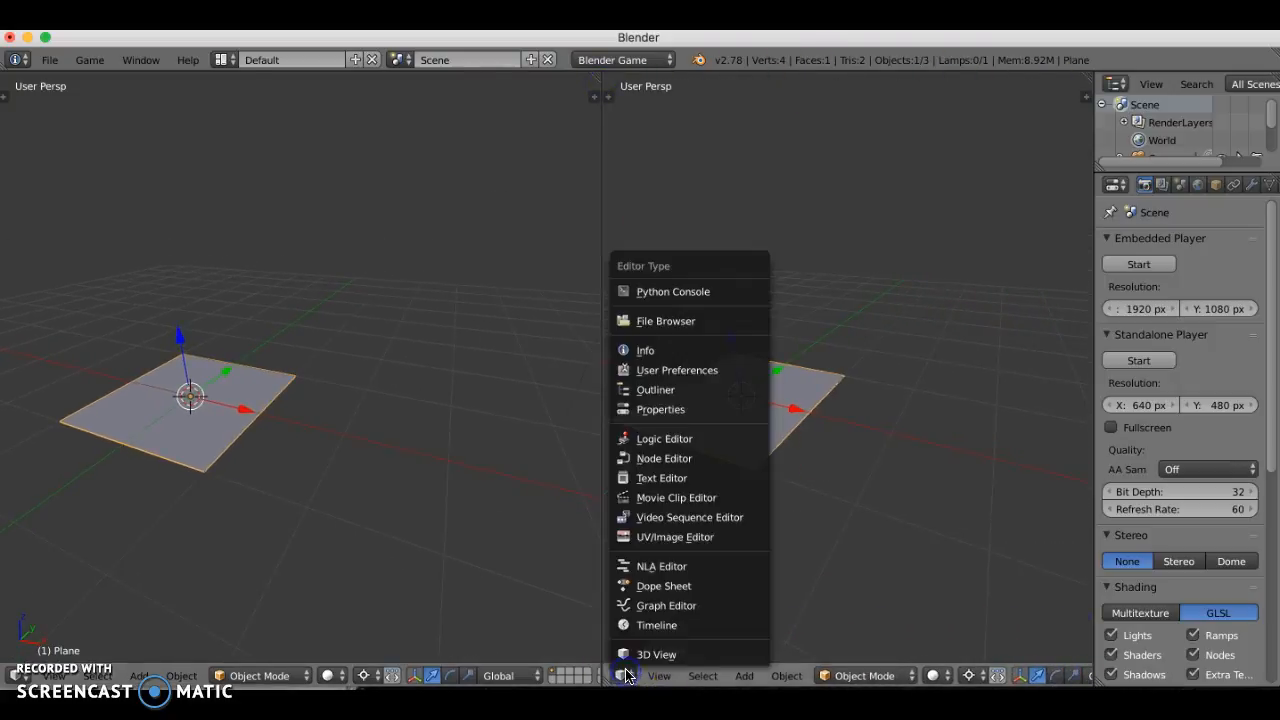
pyautogui.click(657, 537)
pyautogui.scroll(4, 883, 430)
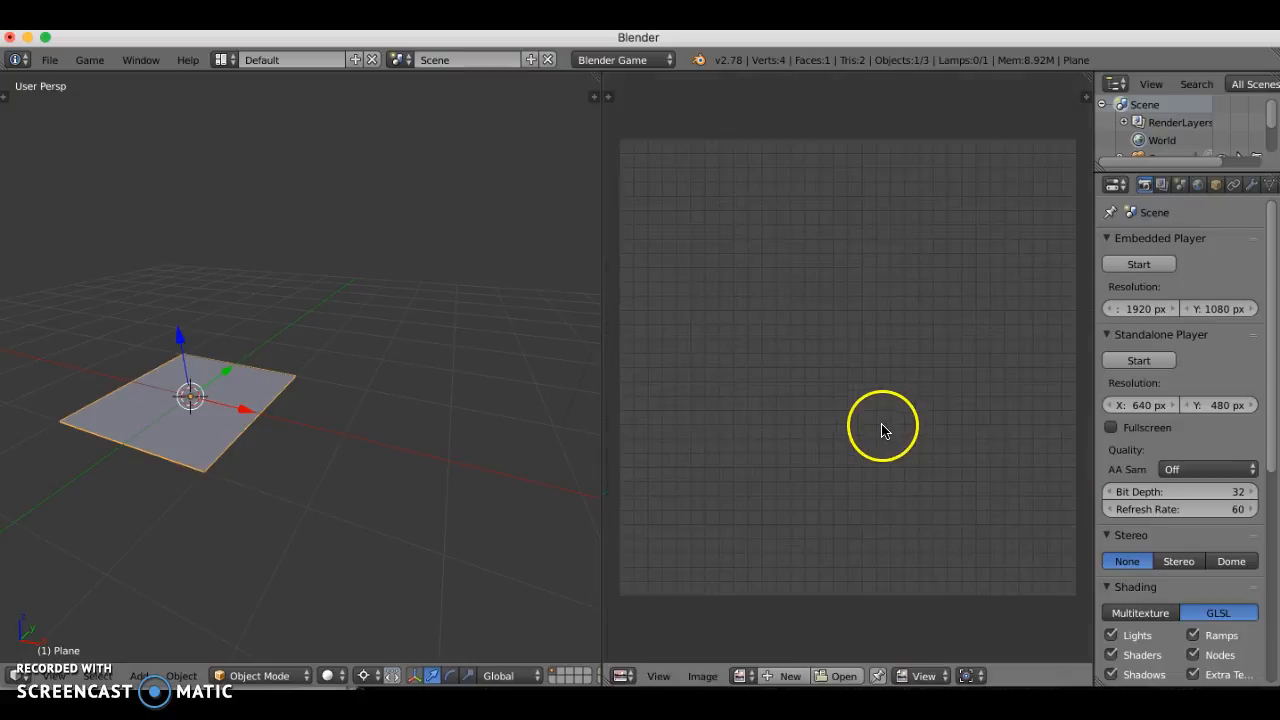
pyautogui.scroll(-1, 883, 430)
pyautogui.keyDown('shift'); pyautogui.moveTo(312, 437); pyautogui.dragTo(363, 345, button='middle'); pyautogui.keyUp('shift')
pyautogui.scroll(4, 351, 457)
# Step: Widen the properties area and rename the plane object as MC Tile
pyautogui.moveTo(1095, 346); pyautogui.dragTo(1006, 346)
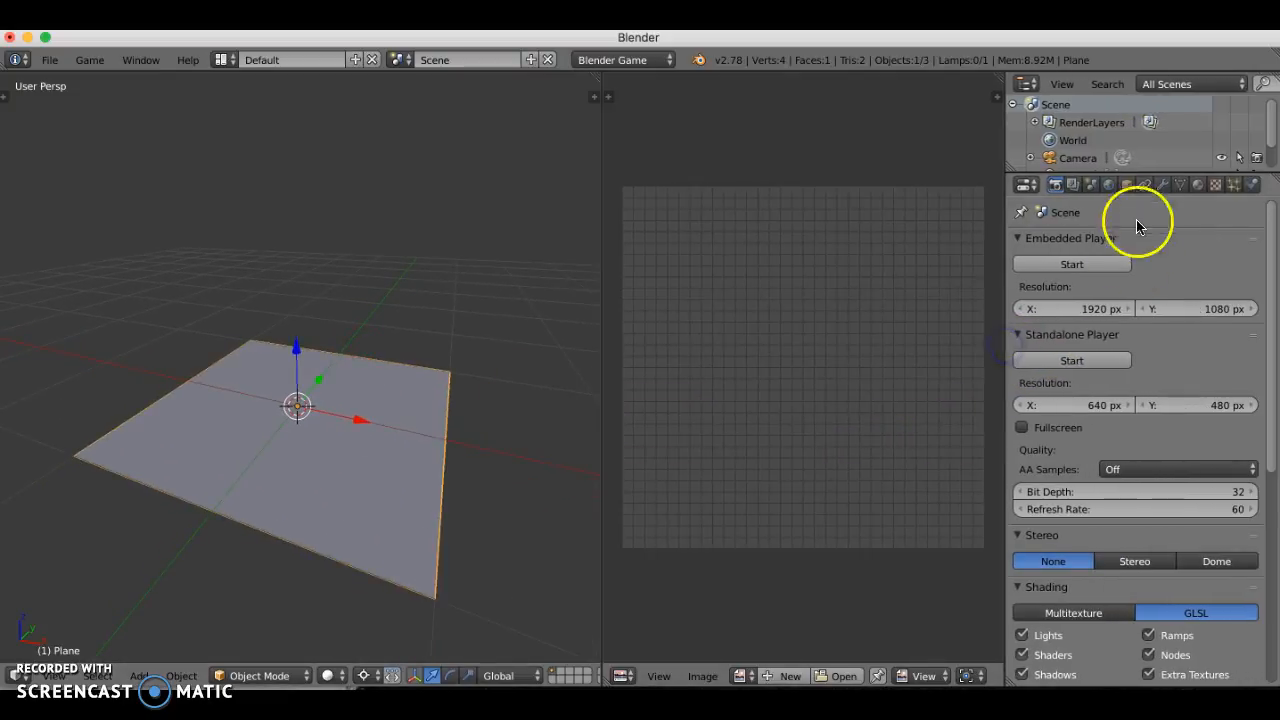
pyautogui.click(1128, 186)
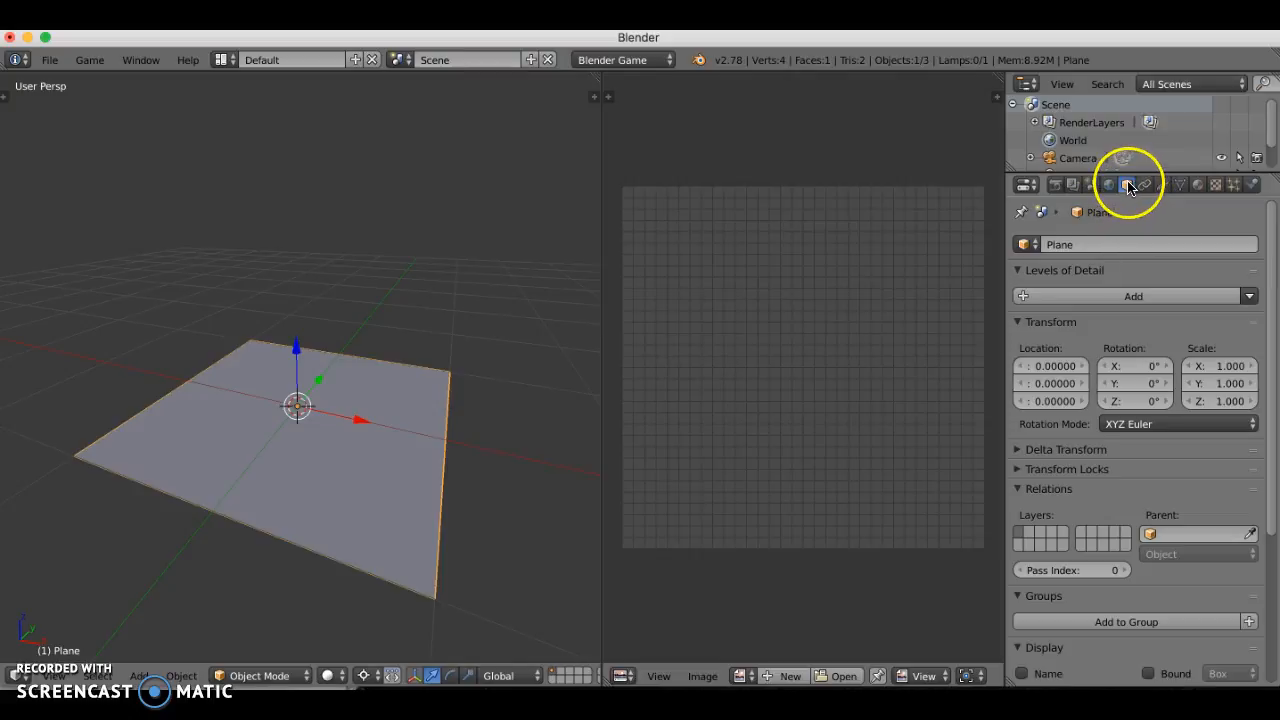
pyautogui.click(1099, 242)
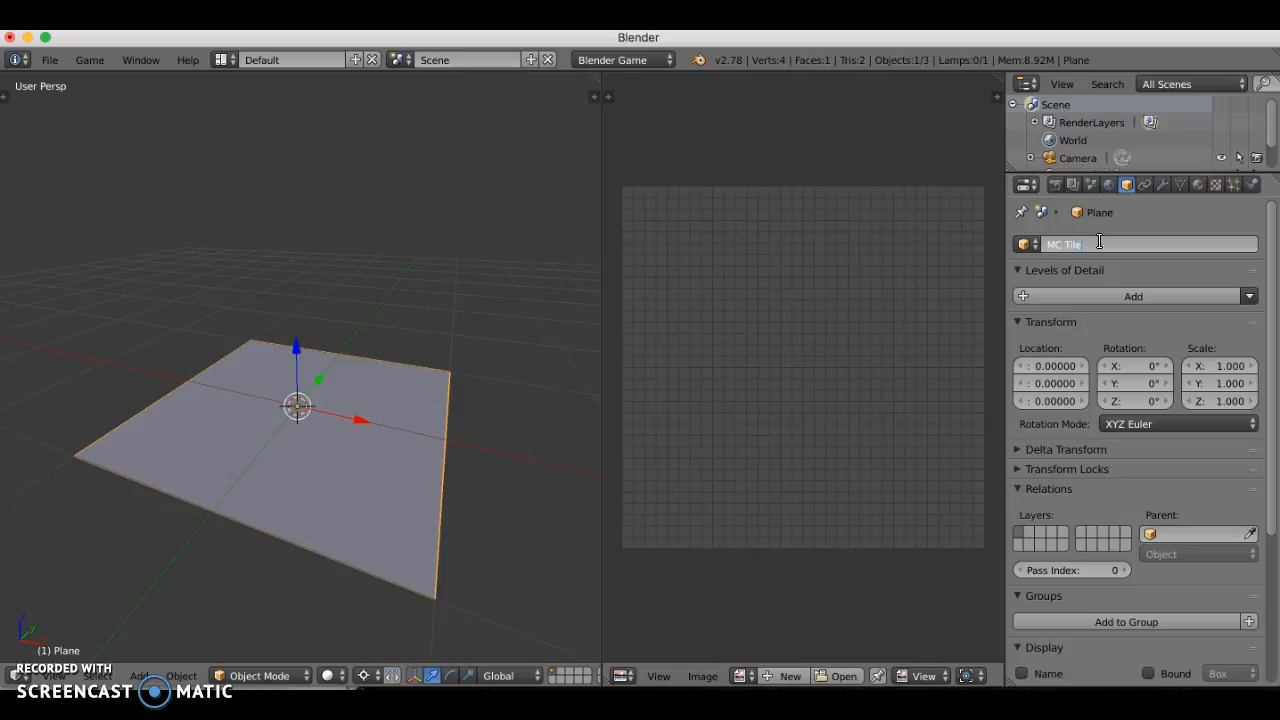
pyautogui.press('Return')
# Step: Add a new material to the plane and name it MC Tile Mat
pyautogui.click(1198, 185)
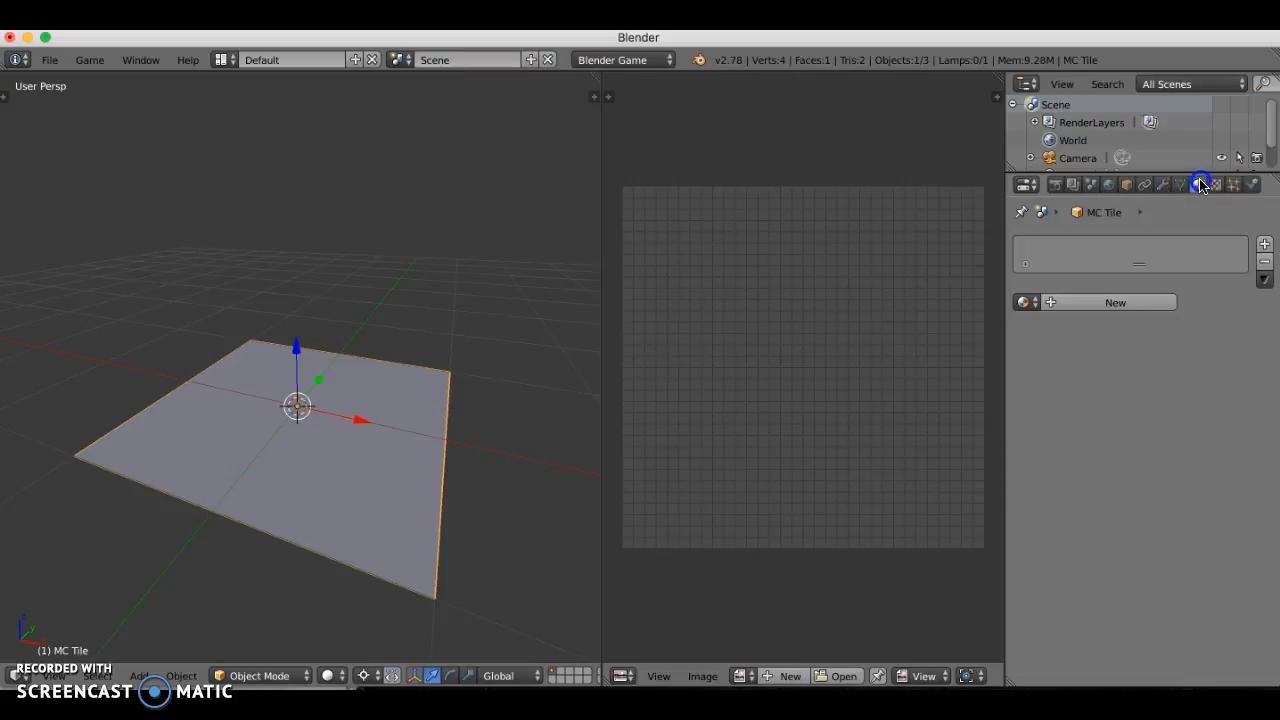
pyautogui.click(1113, 303)
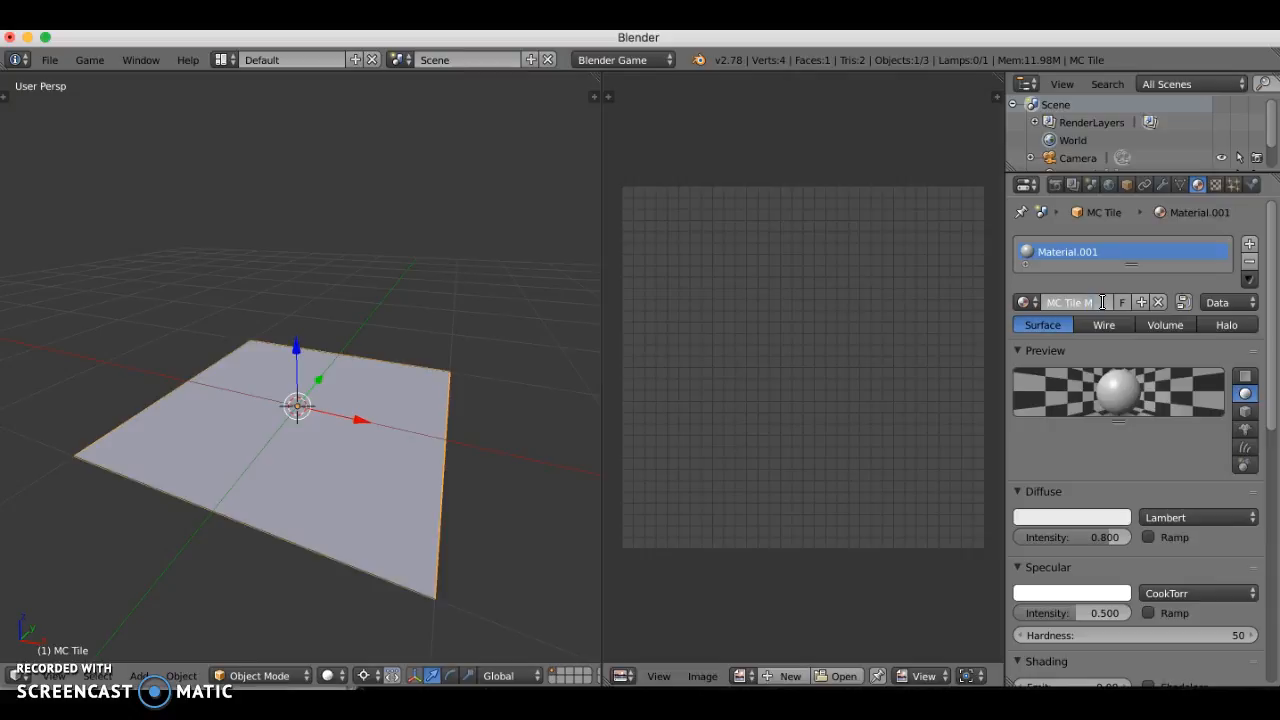
pyautogui.press('Return')
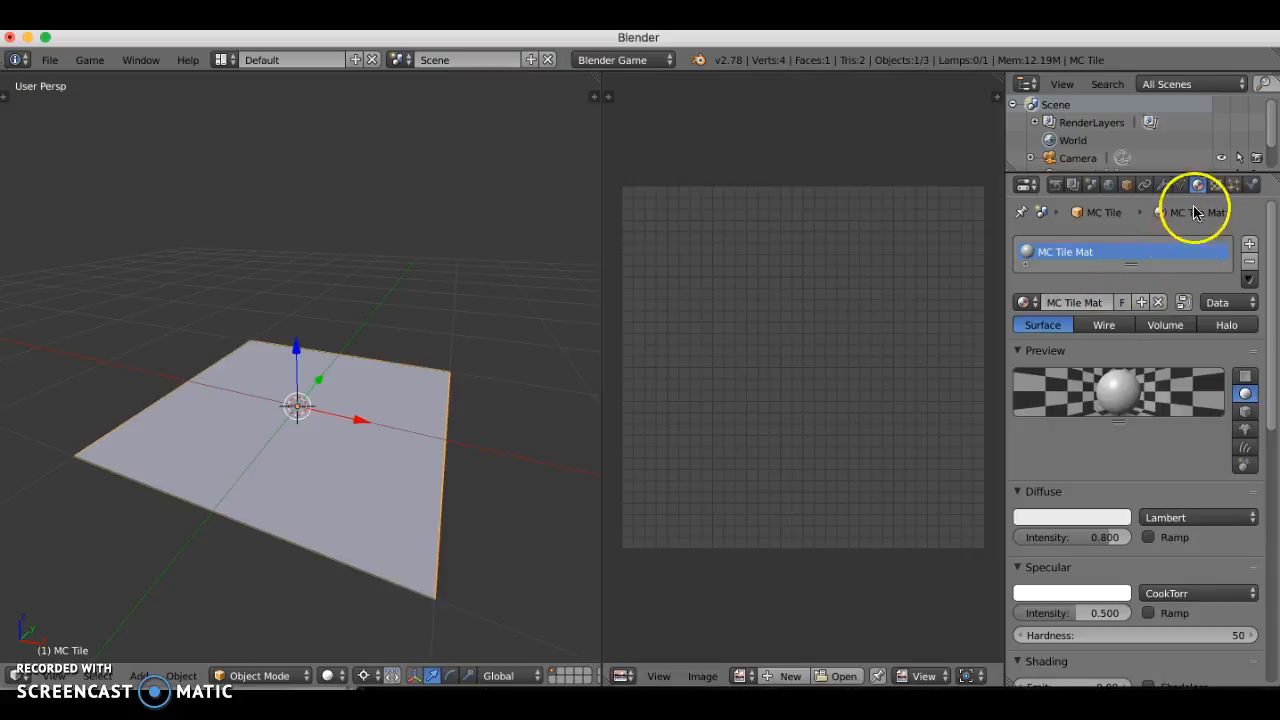
pyautogui.click(1216, 186)
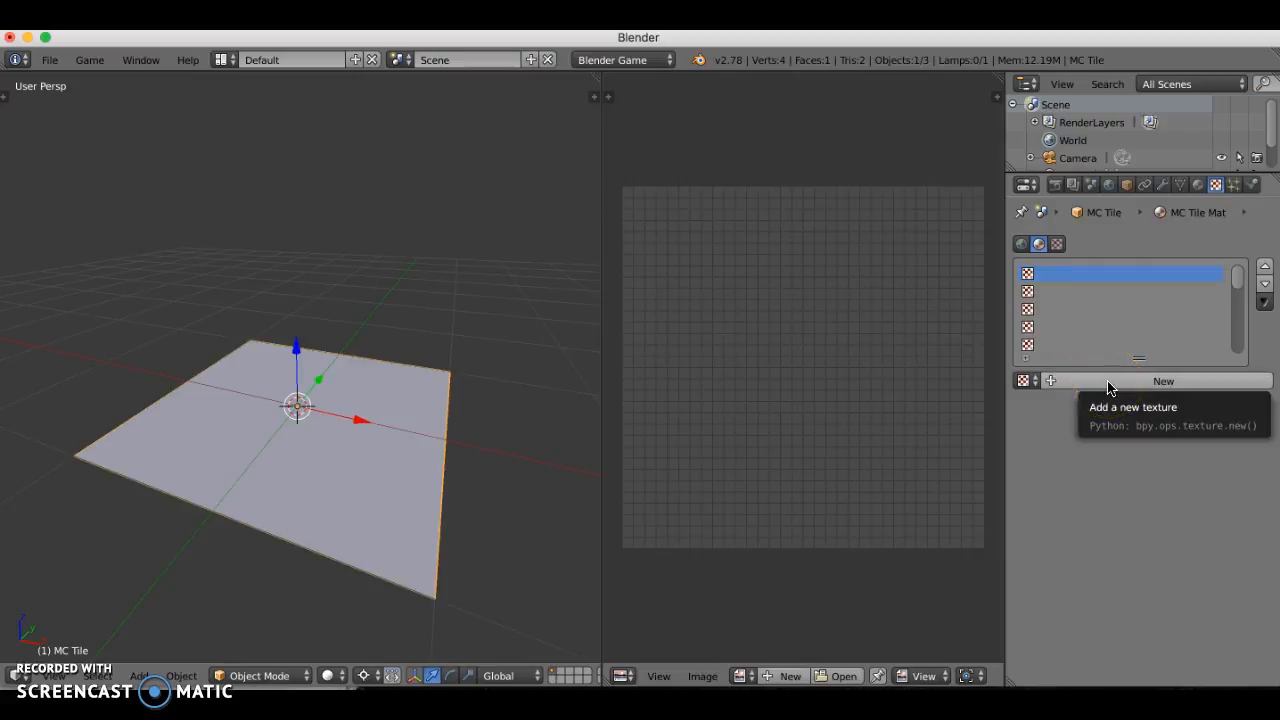
pyautogui.click(902, 364)
pyautogui.click(106, 660)
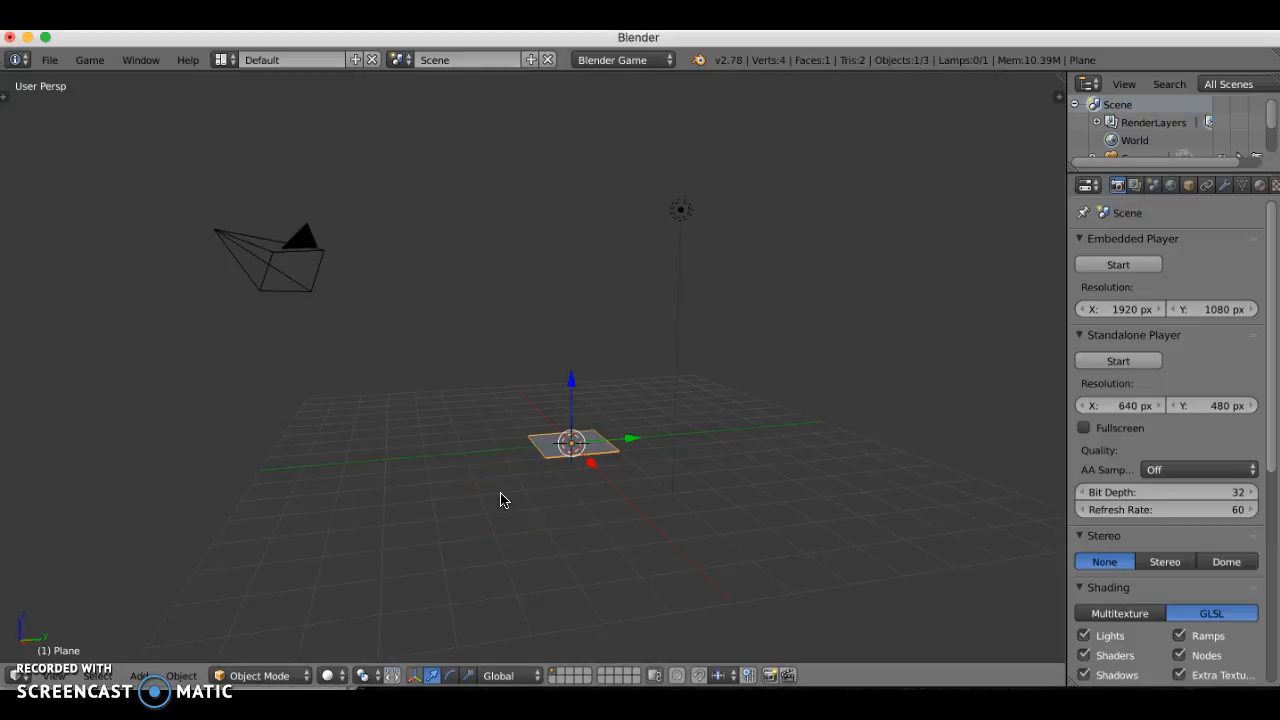
# Step: Divide the 3D view vertically in two and turn the new area into a UV/Image Editor, keeping the plane in view beside it
pyautogui.moveTo(496, 475); pyautogui.dragTo(392, 474, button='middle')
pyautogui.scroll(3, 510, 484)
pyautogui.scroll(3, 510, 484)
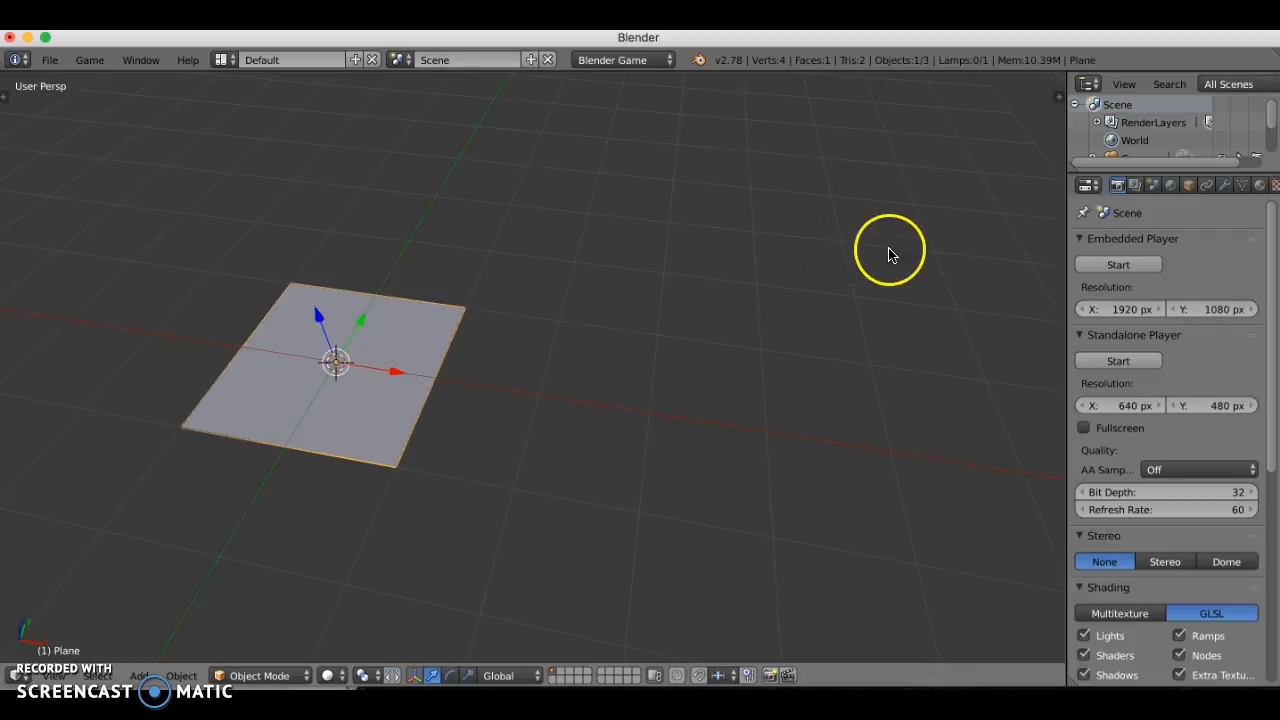
pyautogui.moveTo(1062, 84); pyautogui.dragTo(557, 86)
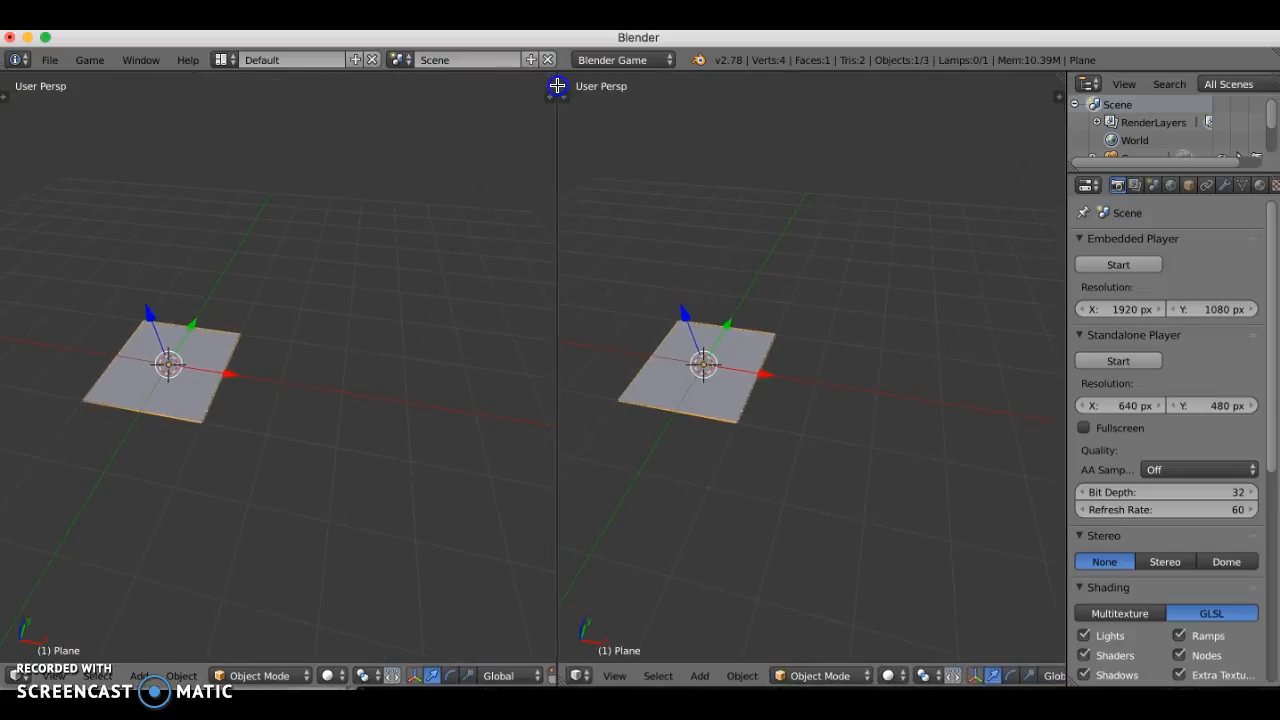
pyautogui.click(579, 676)
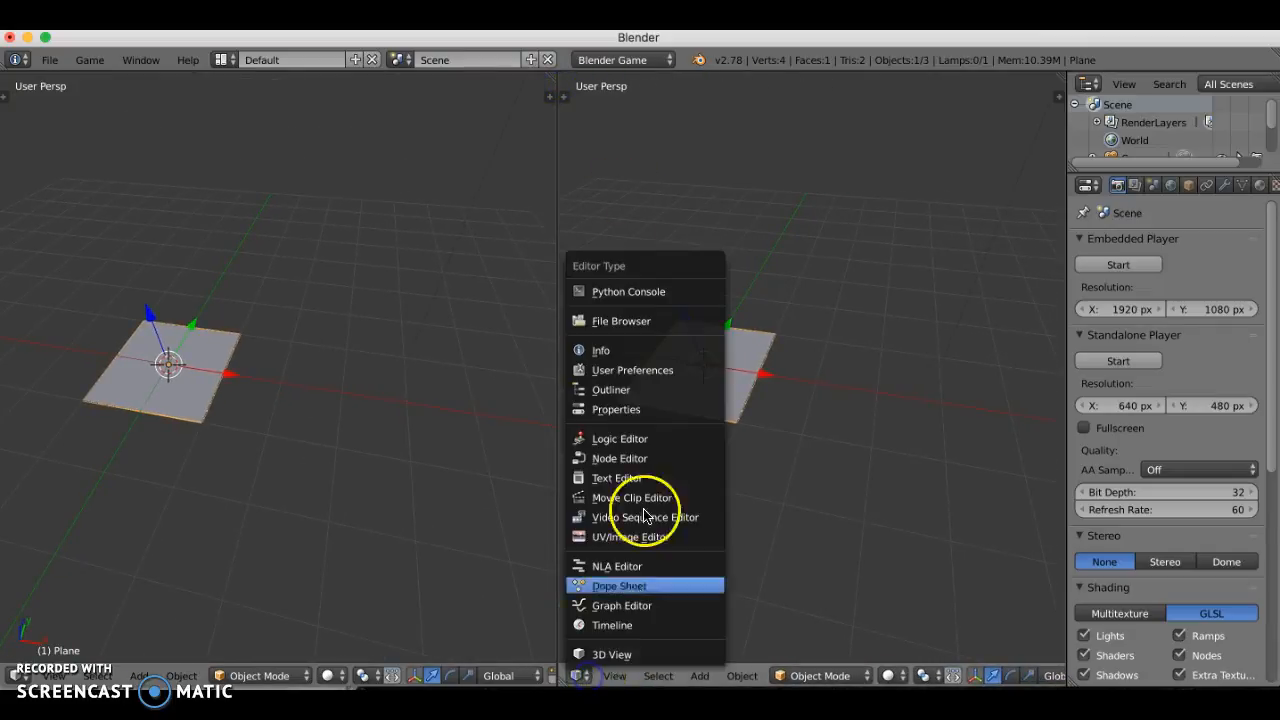
pyautogui.click(625, 537)
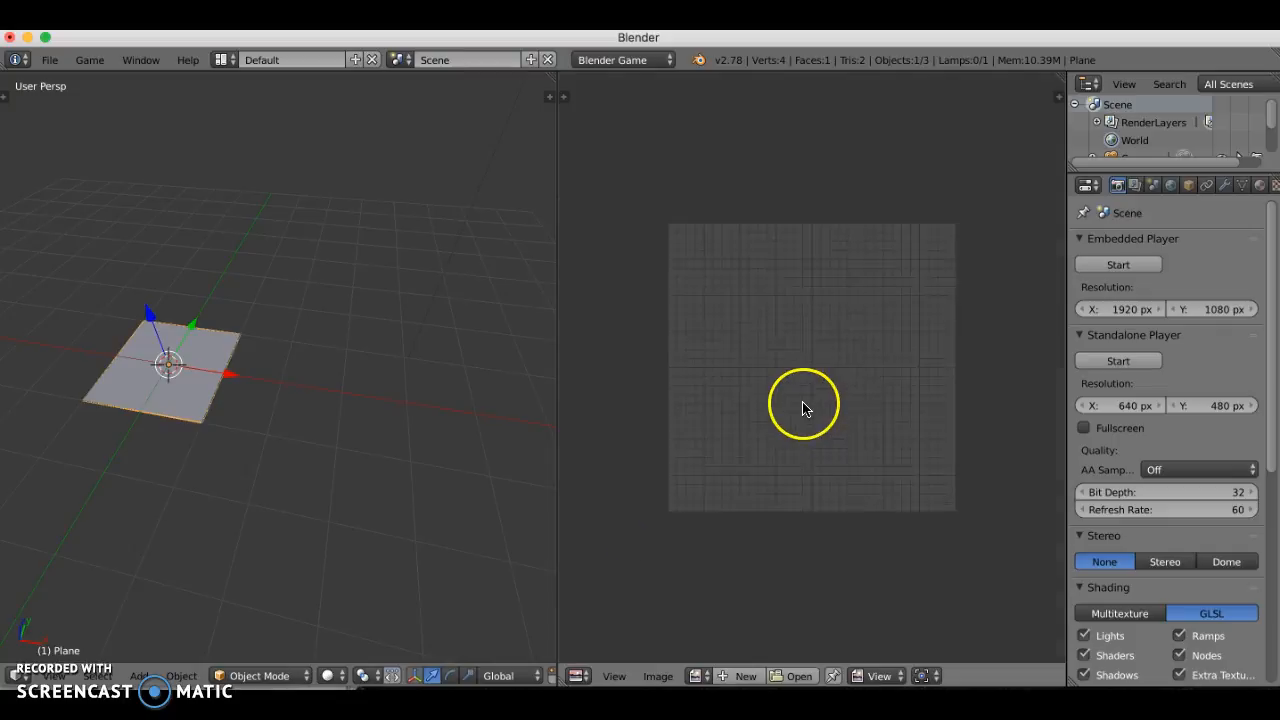
pyautogui.scroll(1, 803, 408)
pyautogui.moveTo(295, 403); pyautogui.dragTo(20, 449, button='middle')
pyautogui.scroll(3, 317, 478)
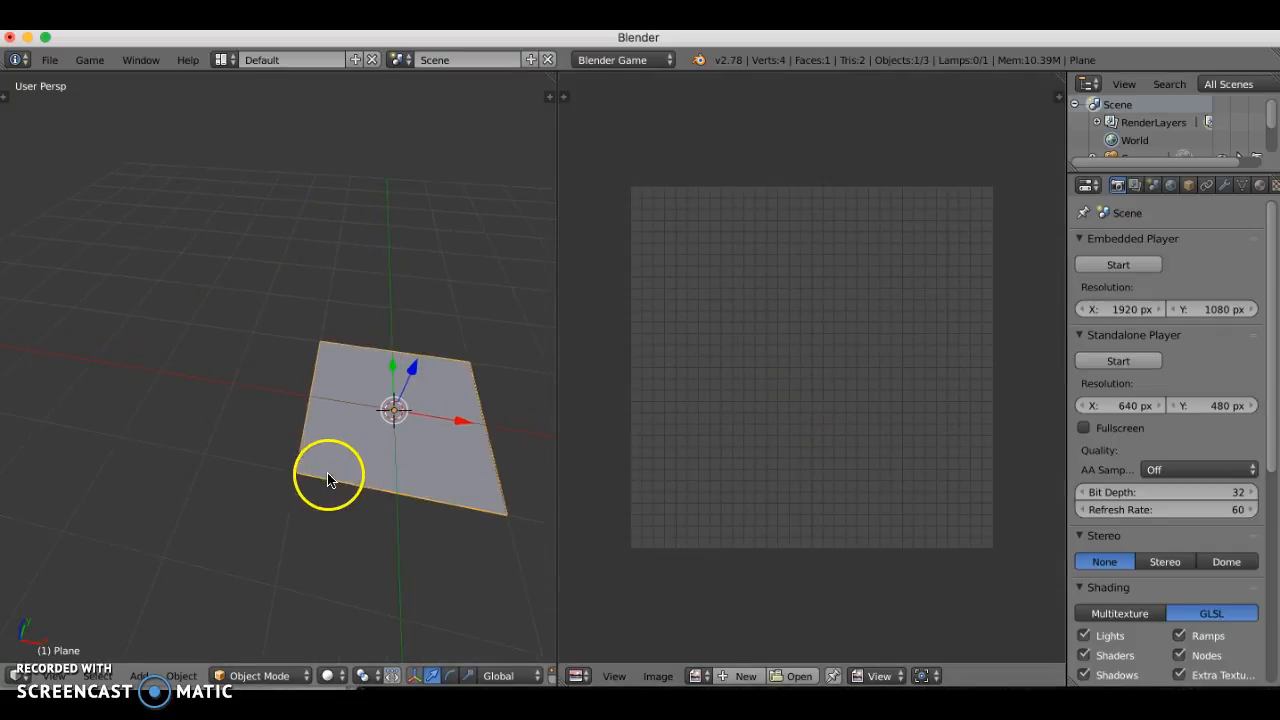
pyautogui.moveTo(348, 474); pyautogui.dragTo(82, 424, button='middle')
pyautogui.scroll(1, 259, 487)
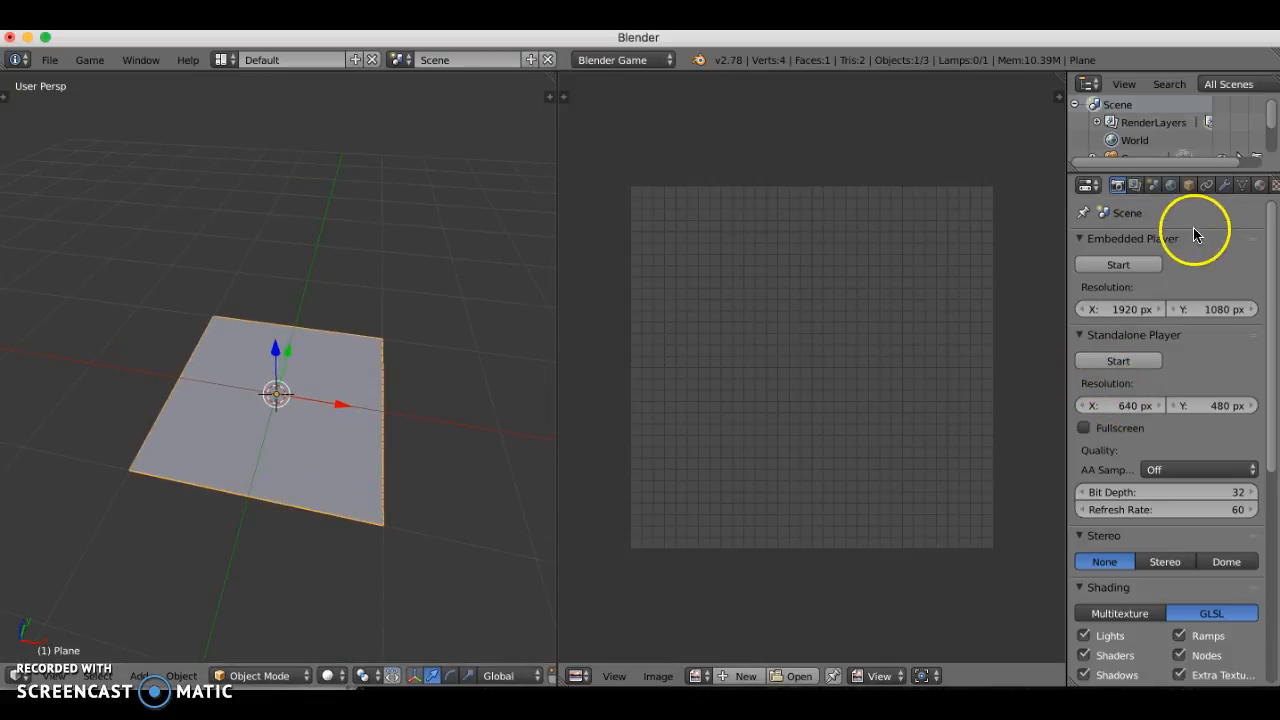
# Step: Widen the properties area and rename the plane object to MC Tile
pyautogui.click(1189, 186)
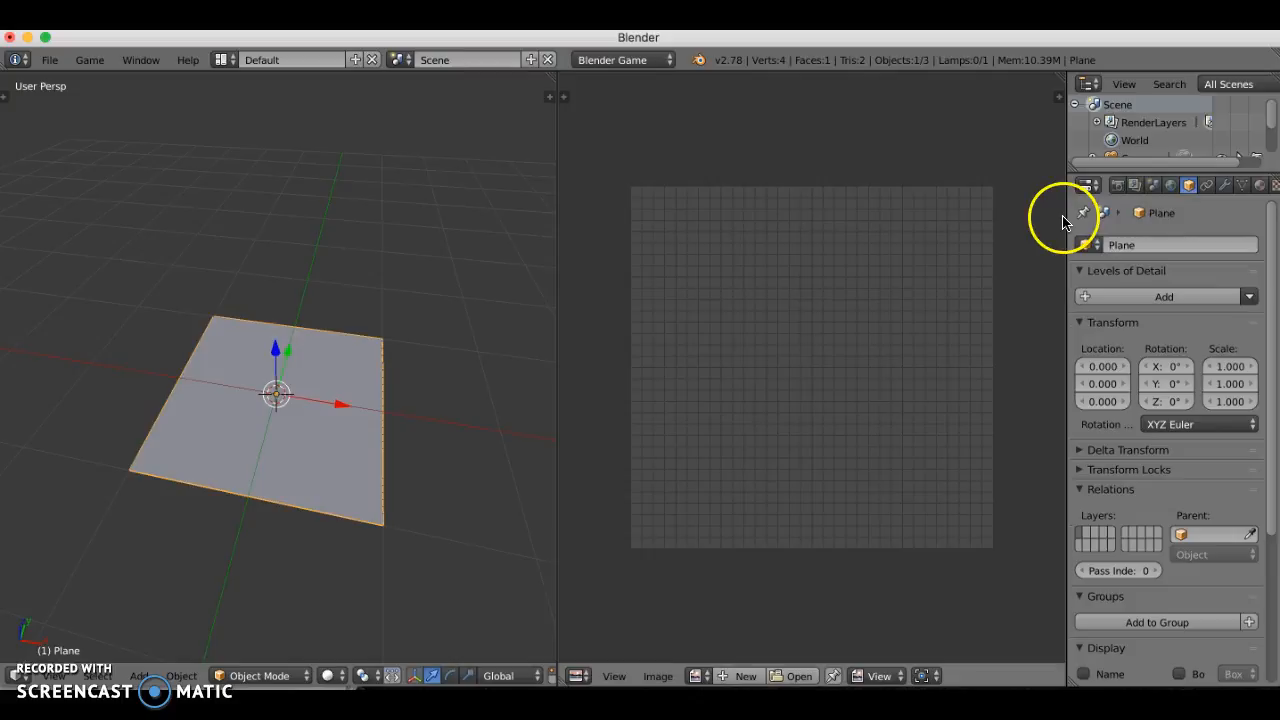
pyautogui.moveTo(1067, 215); pyautogui.dragTo(1018, 214)
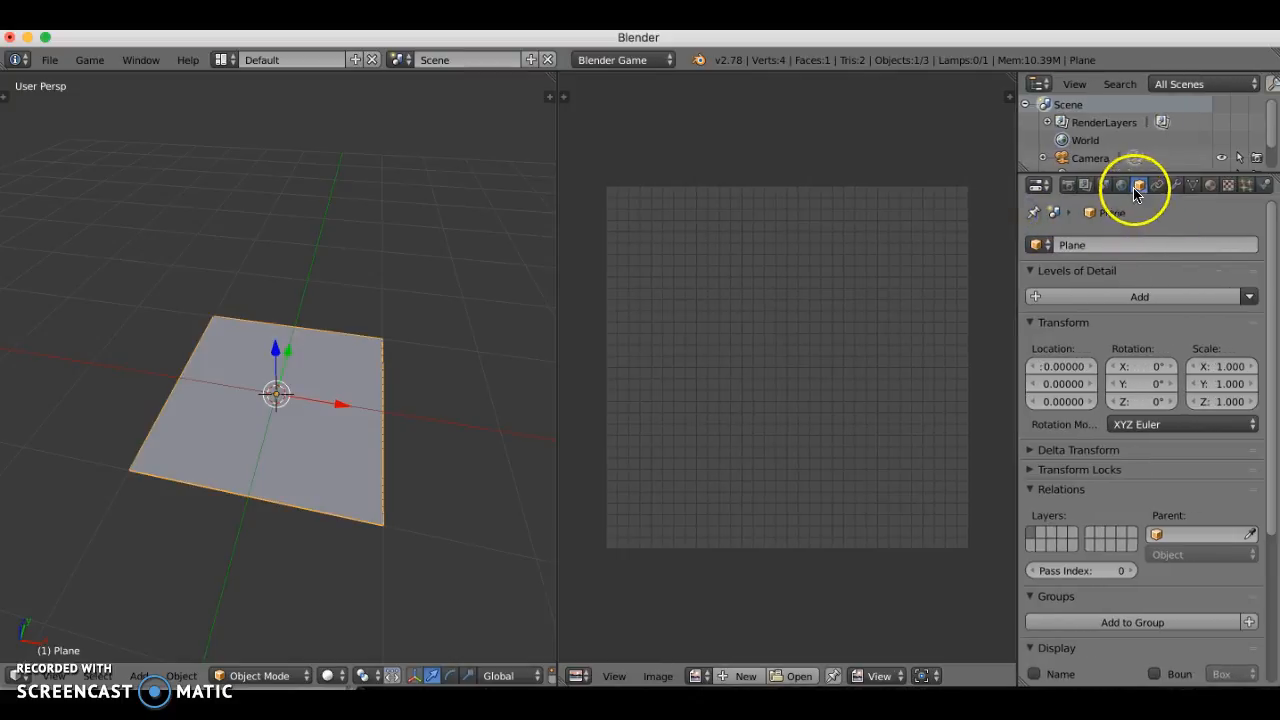
pyautogui.click(1096, 244)
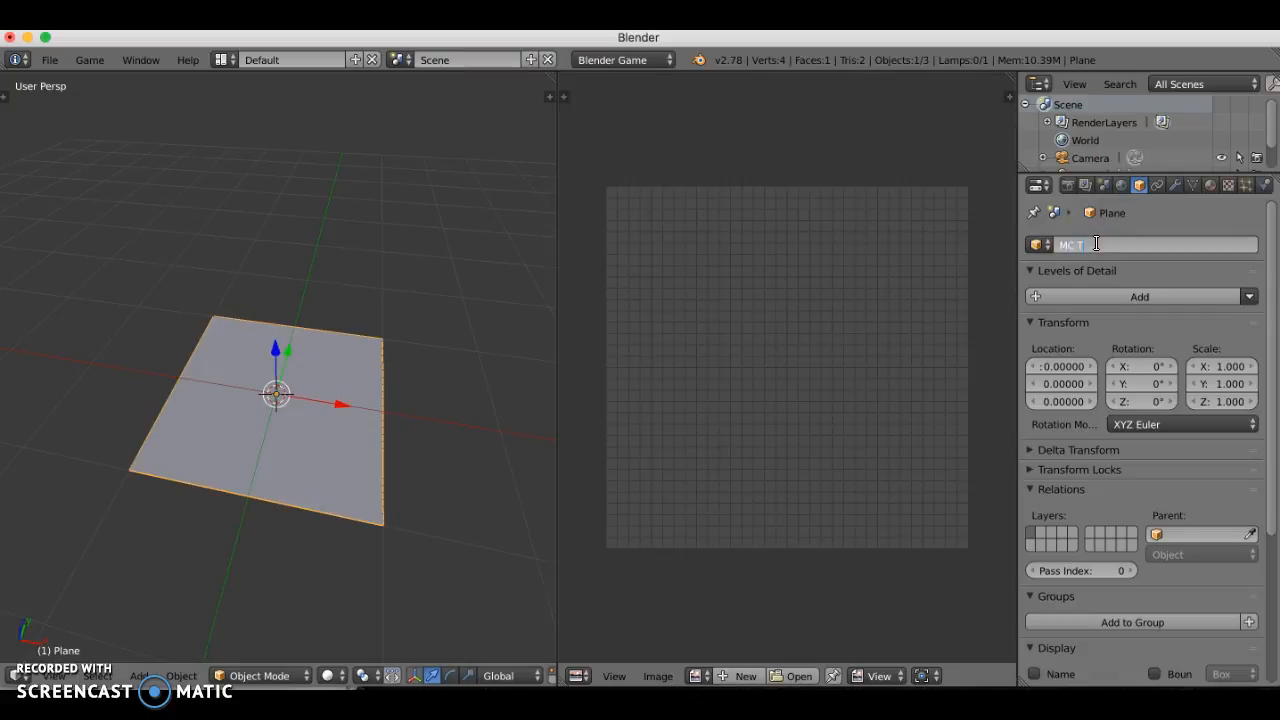
pyautogui.write('MC Tilset')
pyautogui.press('Return')
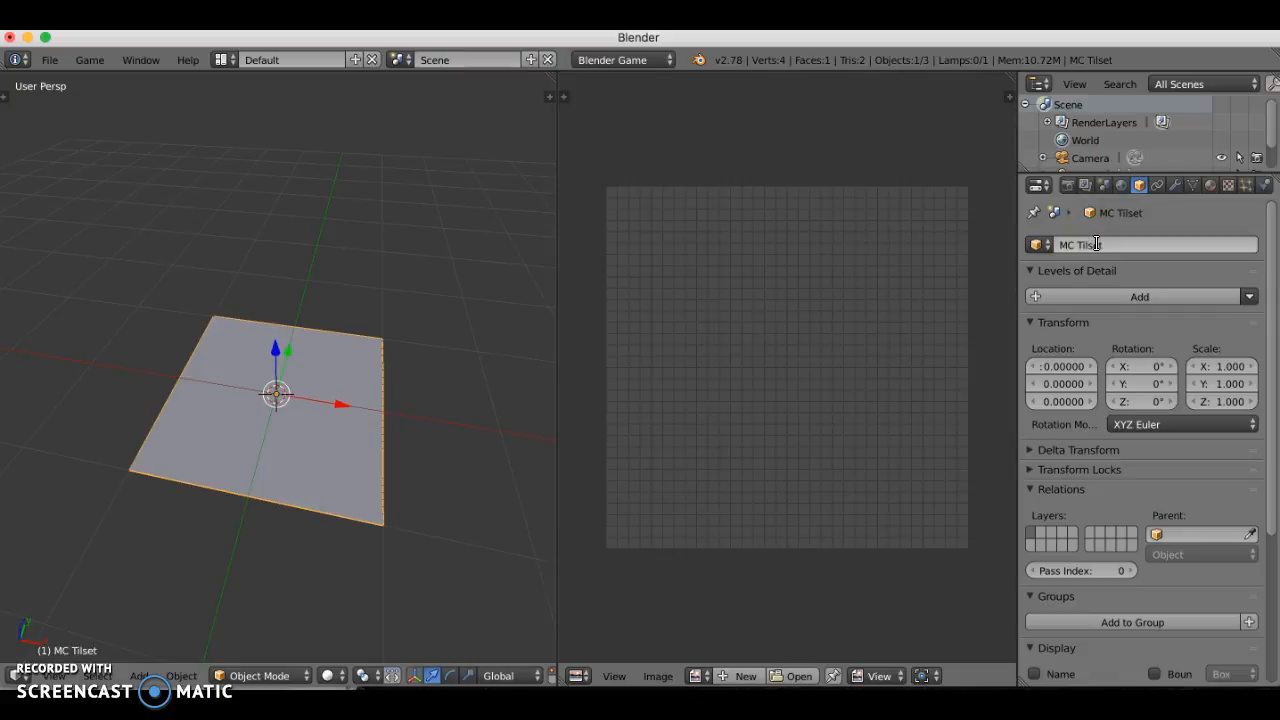
pyautogui.click(1116, 244)
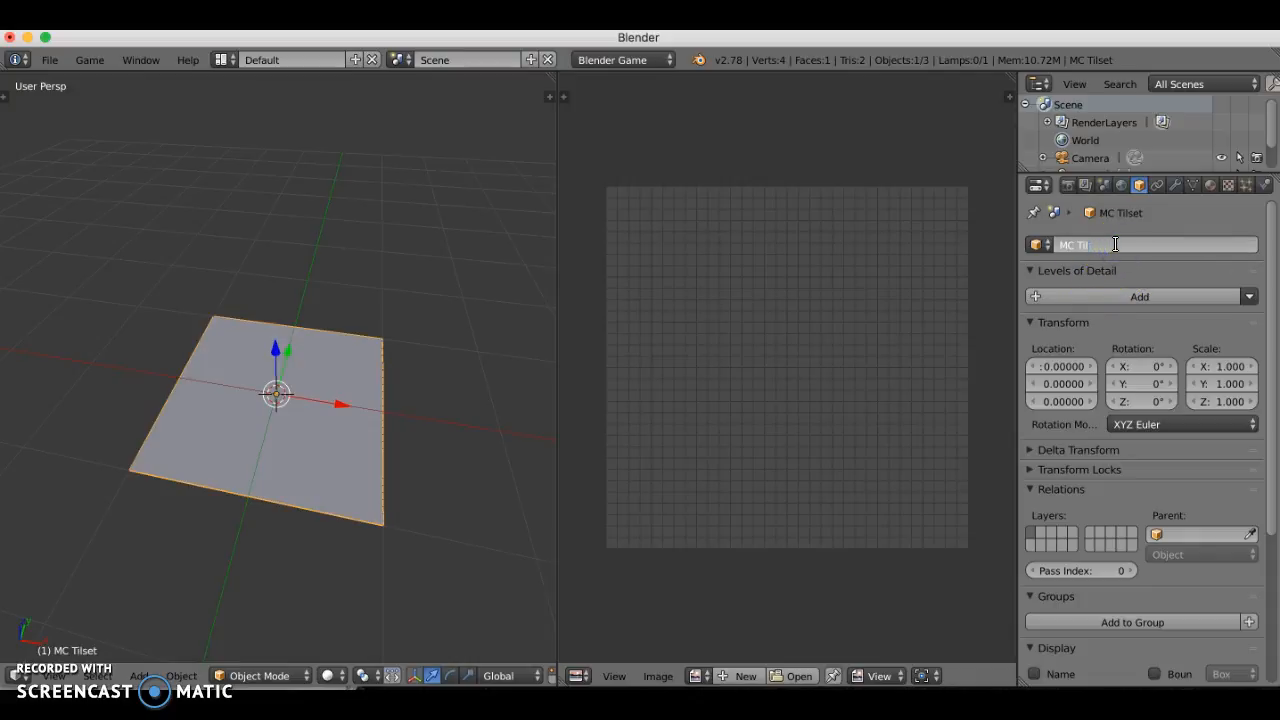
pyautogui.press('Return')
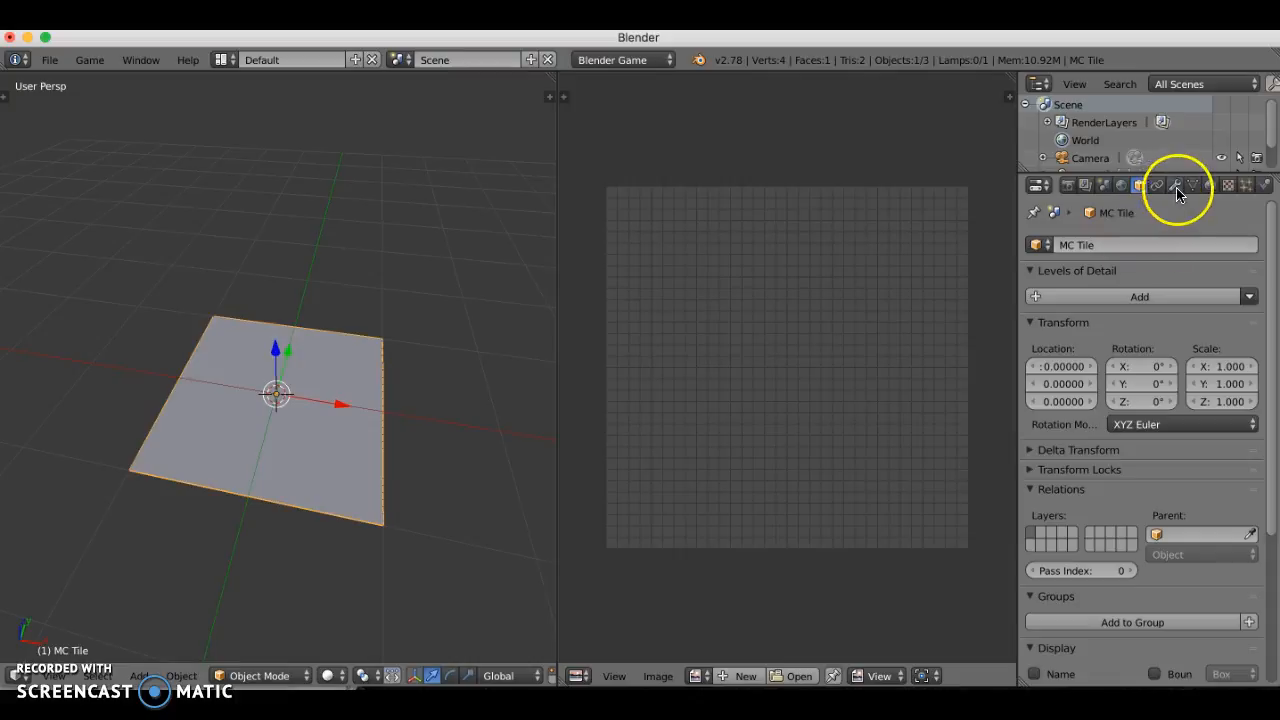
# Step: Create a new material on the plane and name it MC Tile Mat
pyautogui.click(1210, 186)
pyautogui.click(1128, 302)
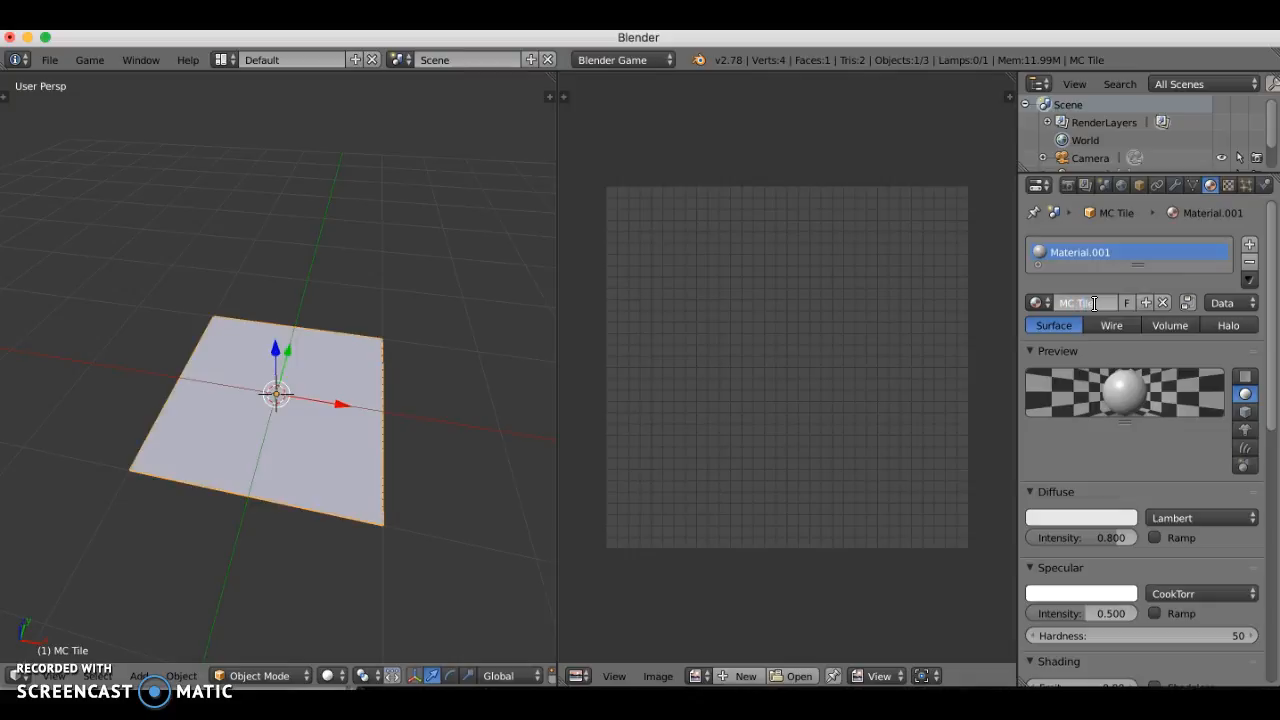
pyautogui.write('t')
pyautogui.press('Return')
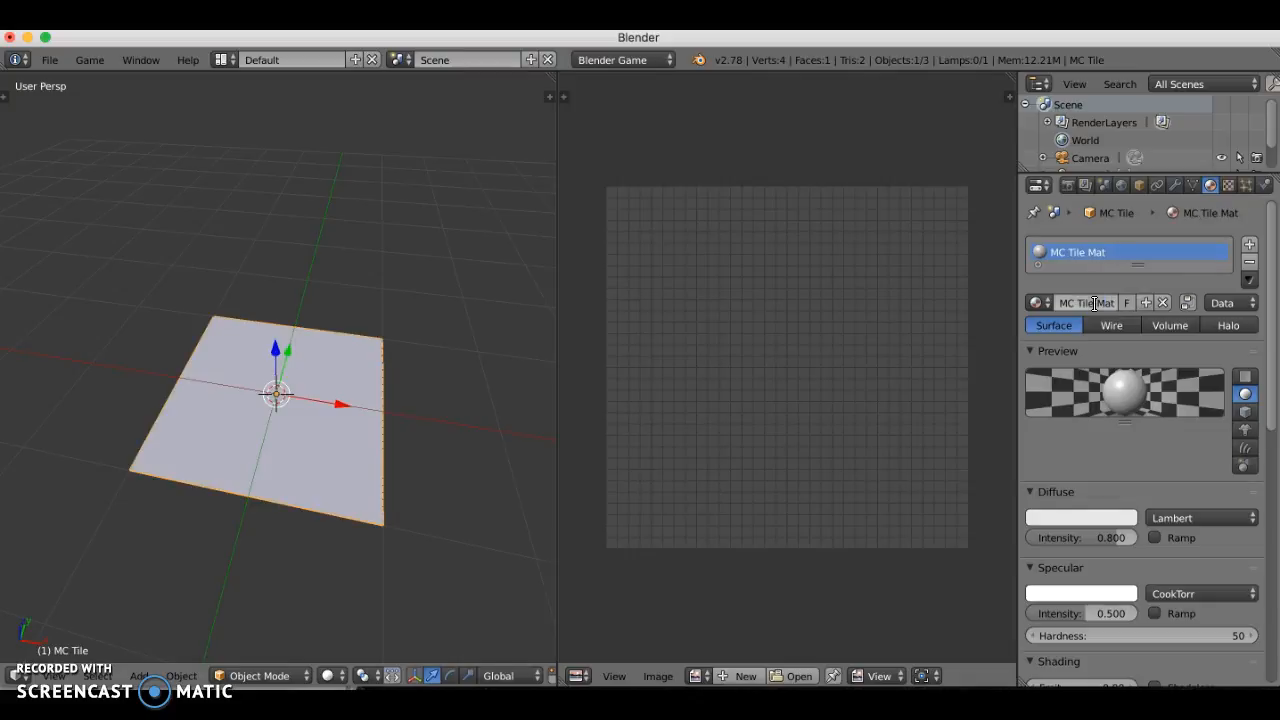
# Step: Add a new image texture to the material and name it MC Tile Tex
pyautogui.click(1228, 187)
pyautogui.click(1126, 388)
pyautogui.click(1108, 386)
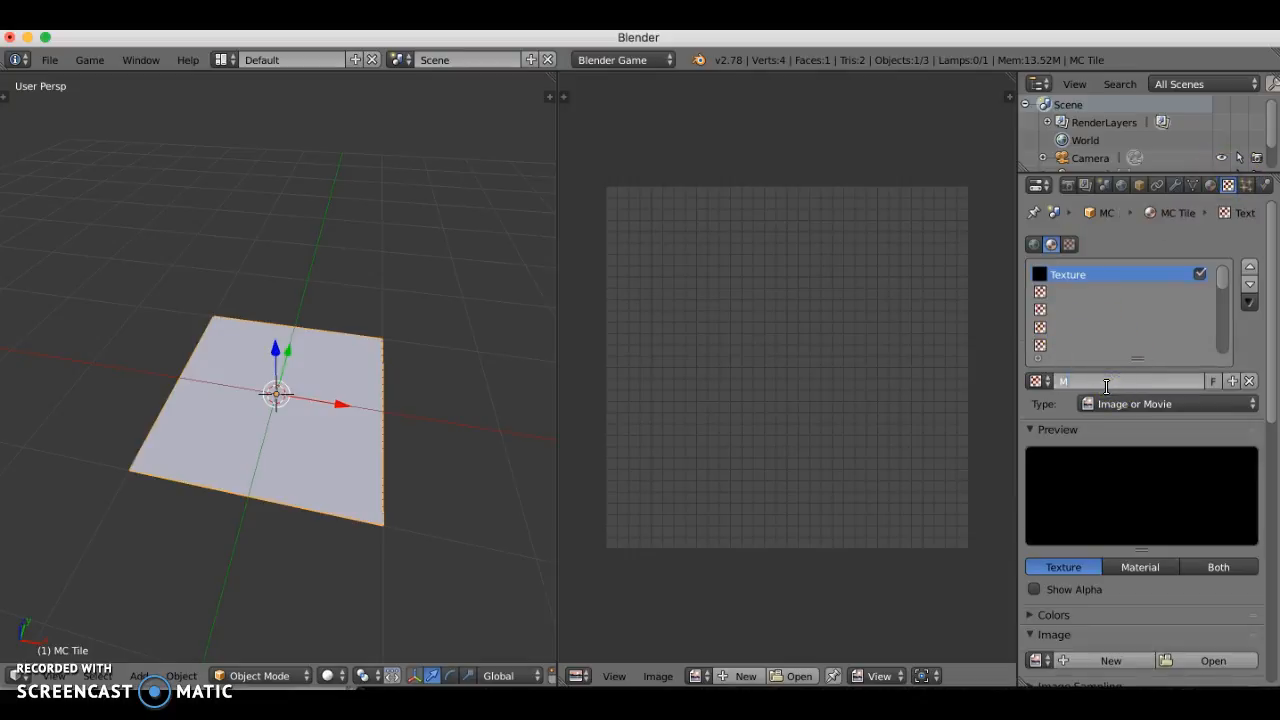
pyautogui.write('MC Tile Tex')
pyautogui.press('Return')
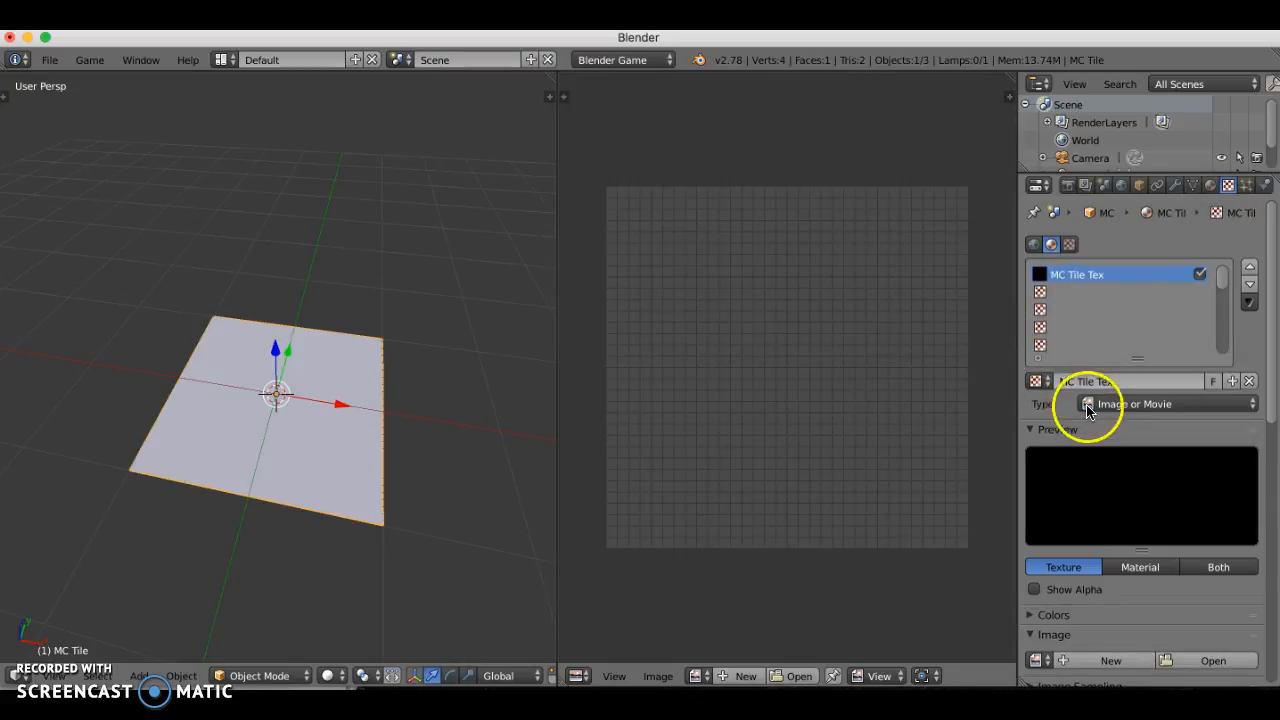
# Step: Load Terrain_Tileset.png from the Desktop as the image of the MC Tile Tex texture, using thumbnails to find it
pyautogui.scroll(-2, 1120, 418)
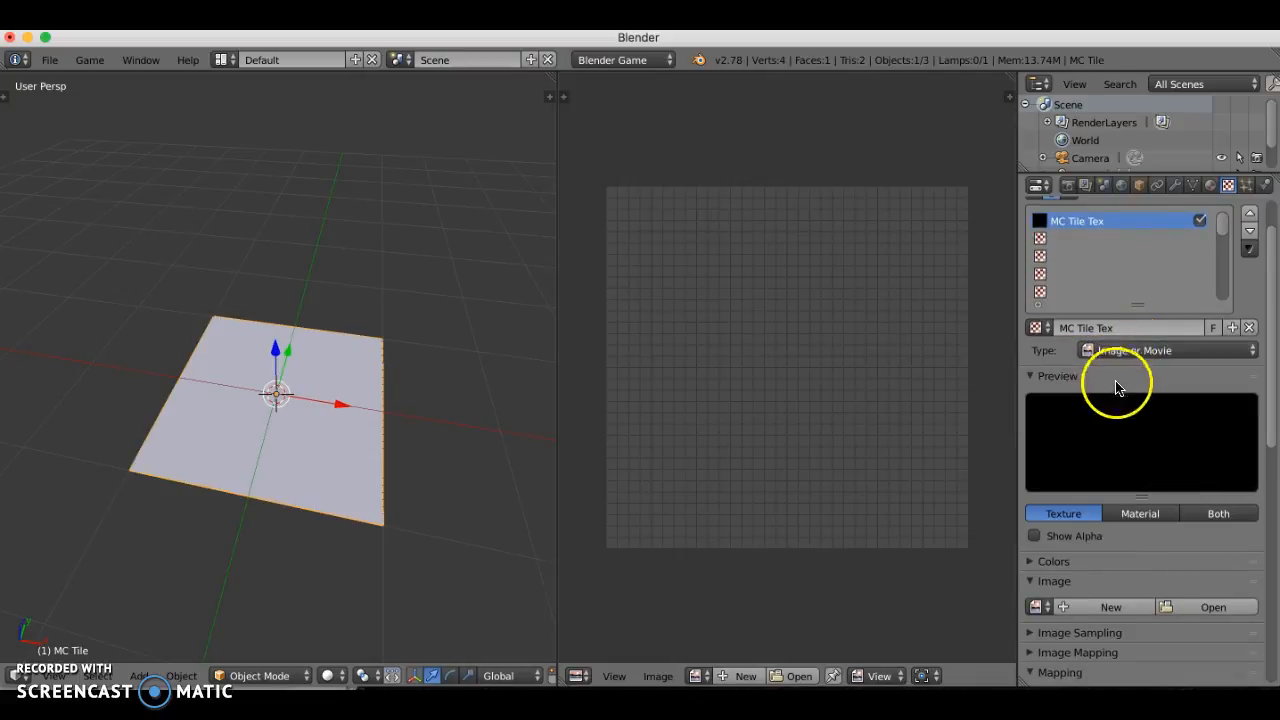
pyautogui.scroll(-5, 1114, 417)
pyautogui.scroll(-2, 1096, 421)
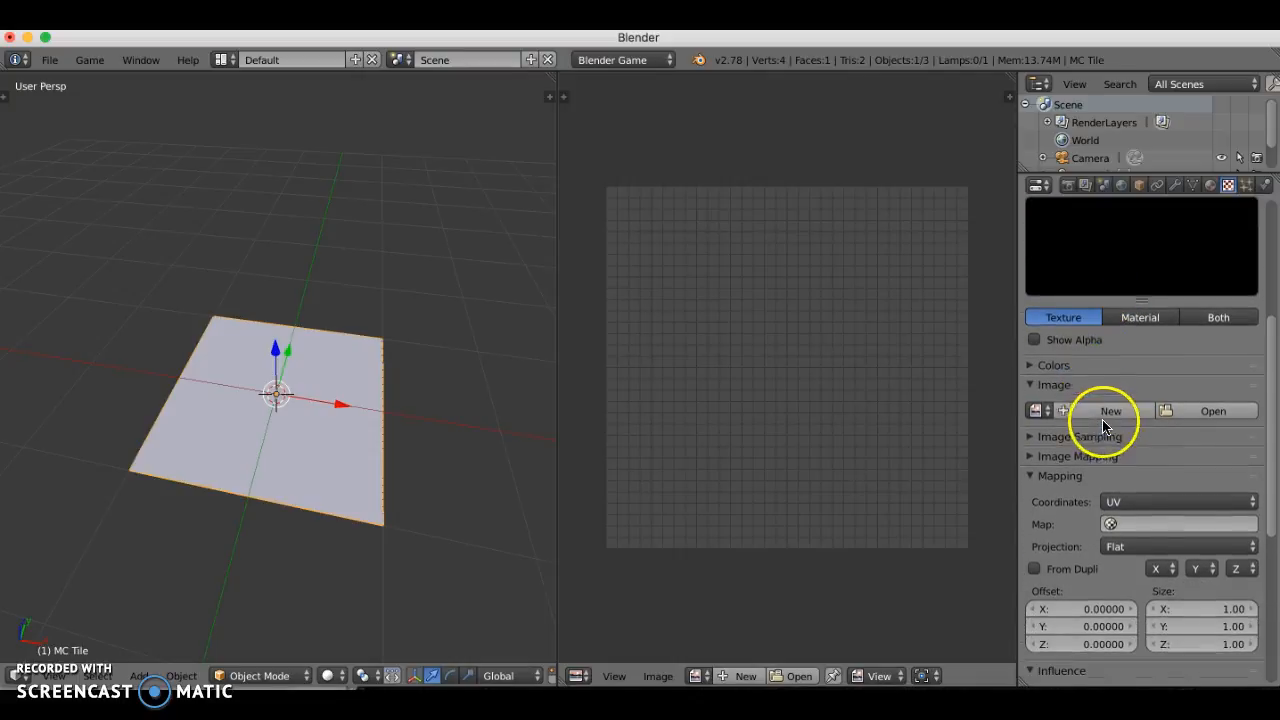
pyautogui.click(1186, 410)
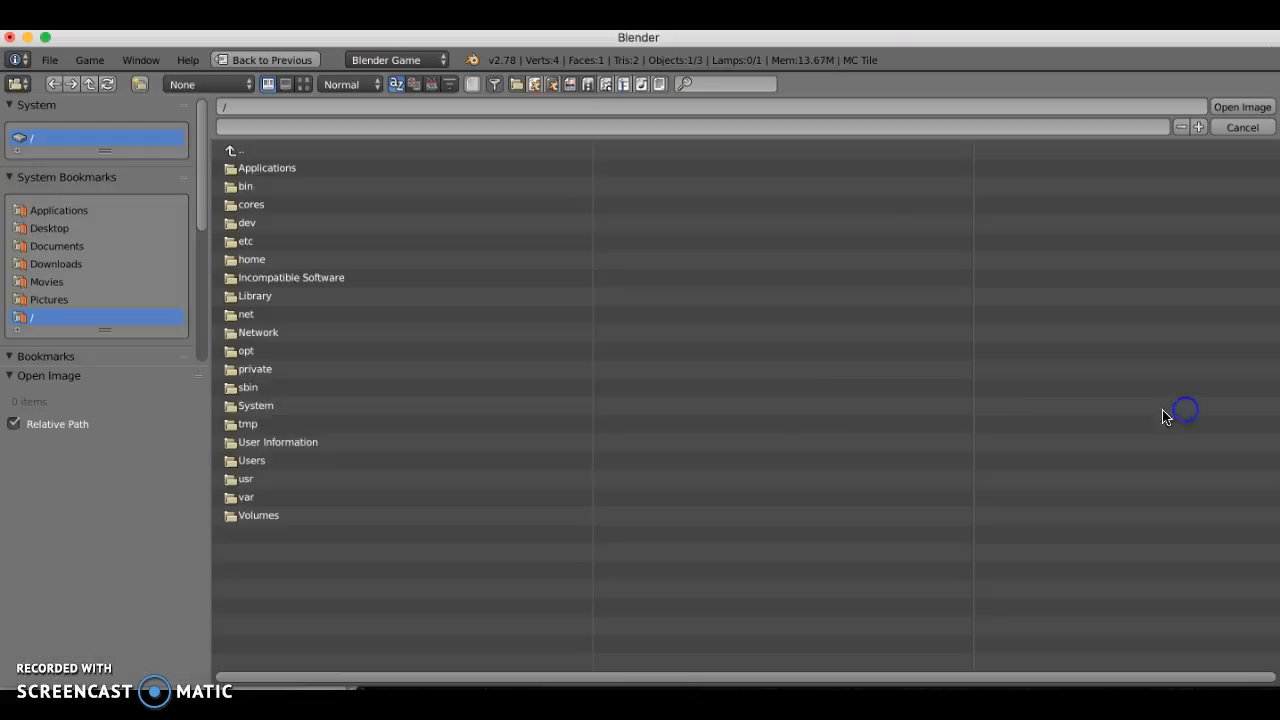
pyautogui.click(58, 229)
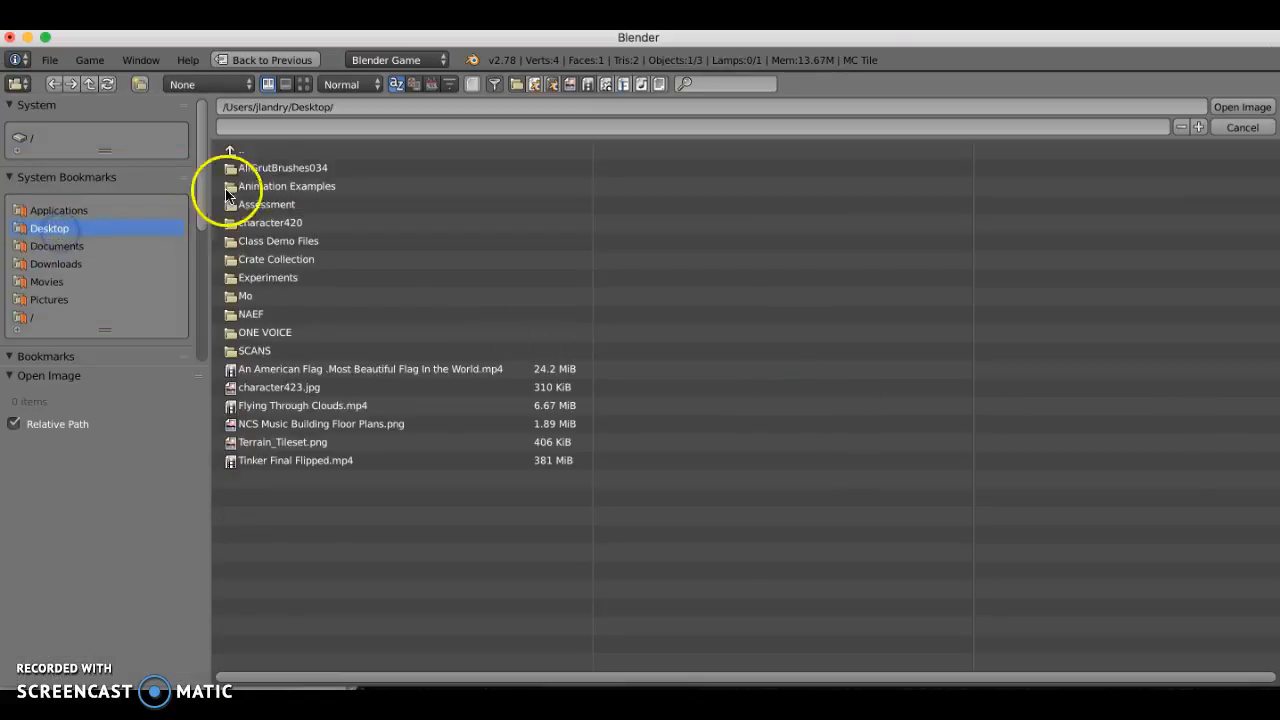
pyautogui.click(303, 85)
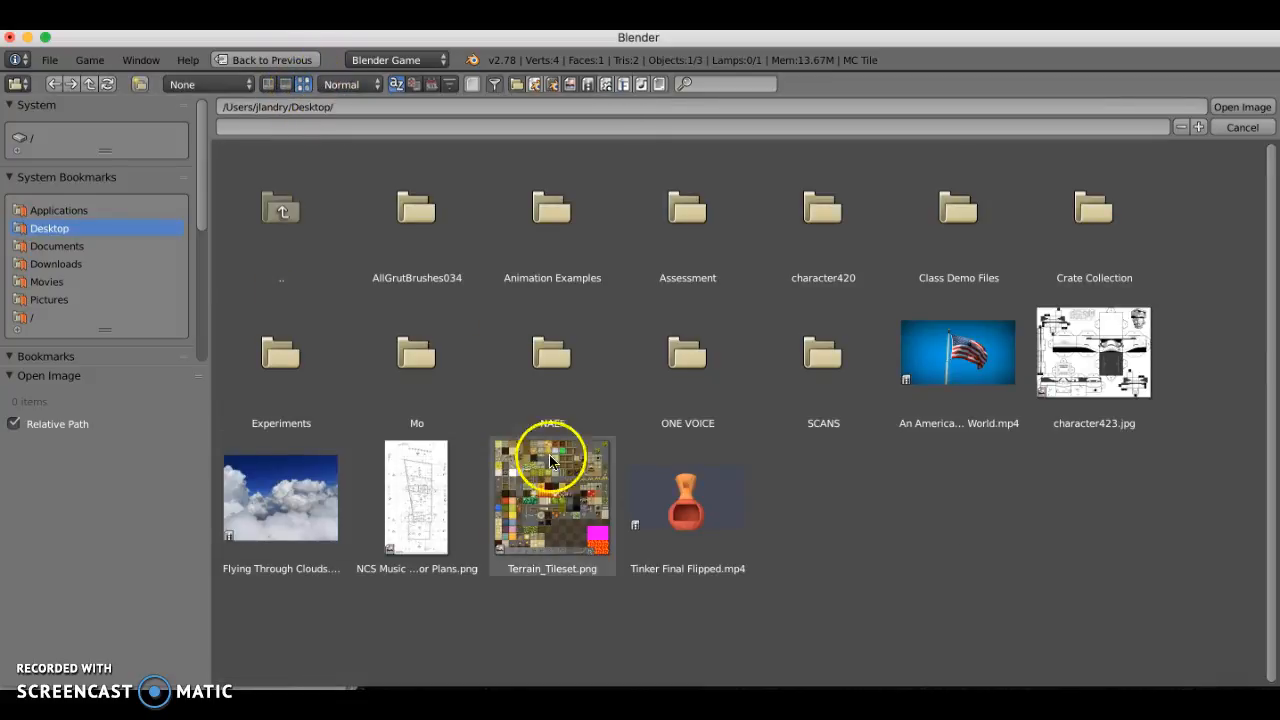
pyautogui.doubleClick(543, 481)
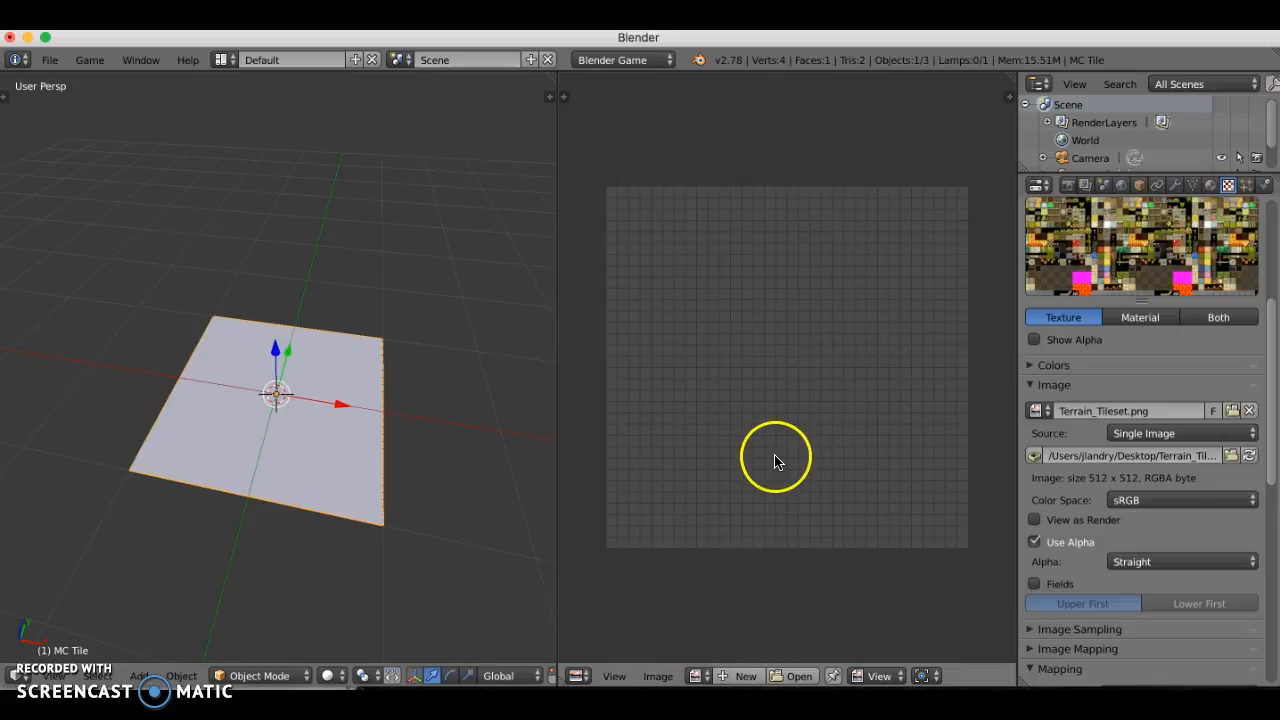
# Step: Display the already loaded Terrain_Tileset.png image in the UV/Image Editor
pyautogui.click(699, 677)
pyautogui.click(727, 494)
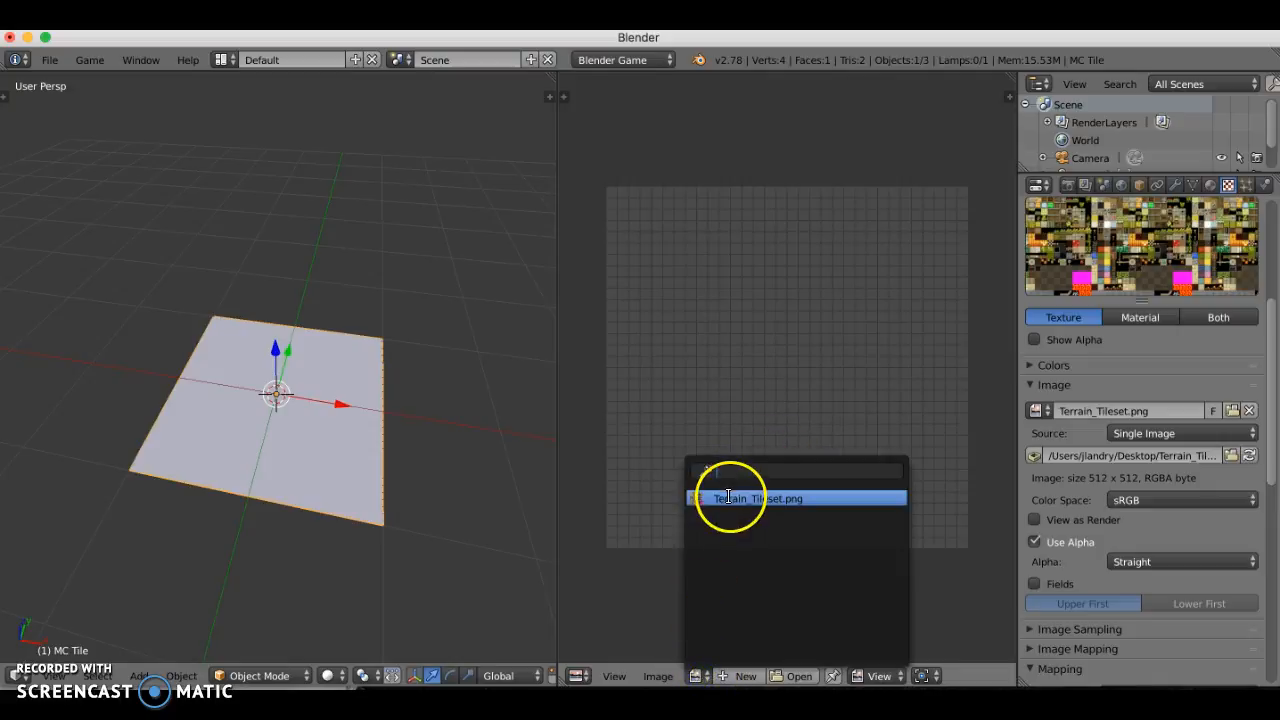
# Step: Enter Edit Mode on the MC Tile plane and unwrap its face onto the Terrain_Tileset.png image
pyautogui.scroll(-2, 758, 440)
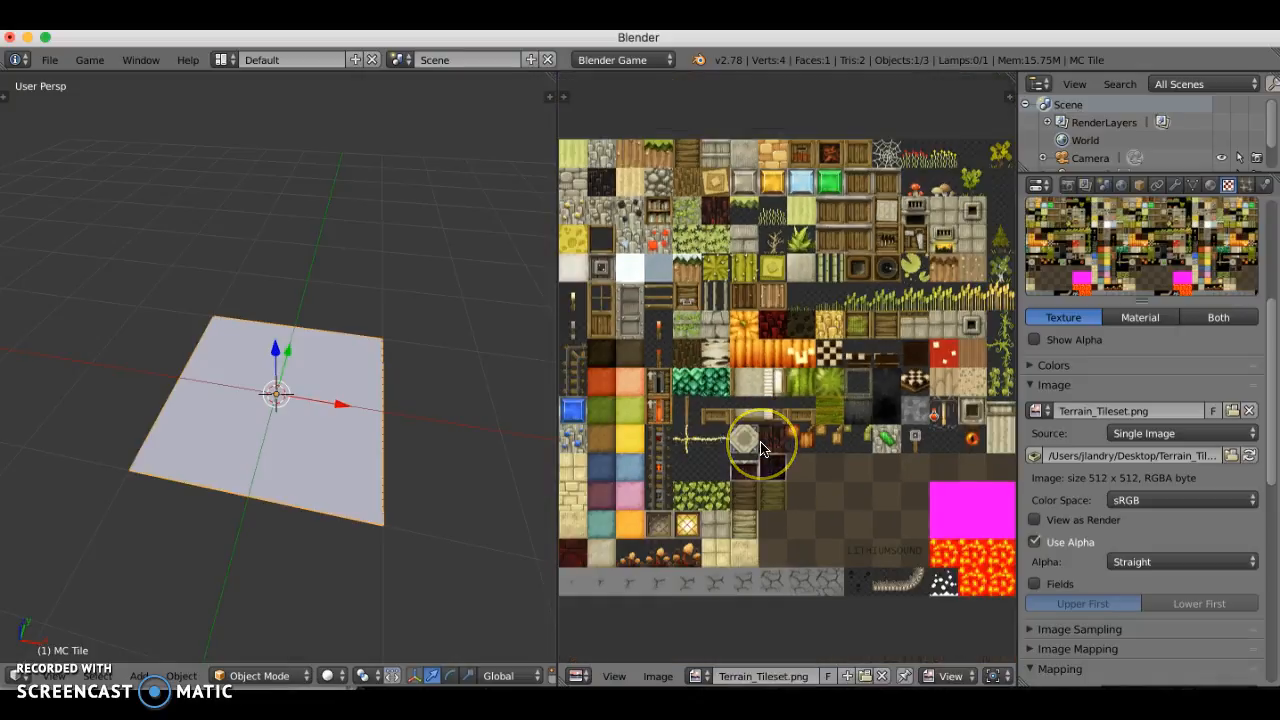
pyautogui.scroll(-1, 760, 448)
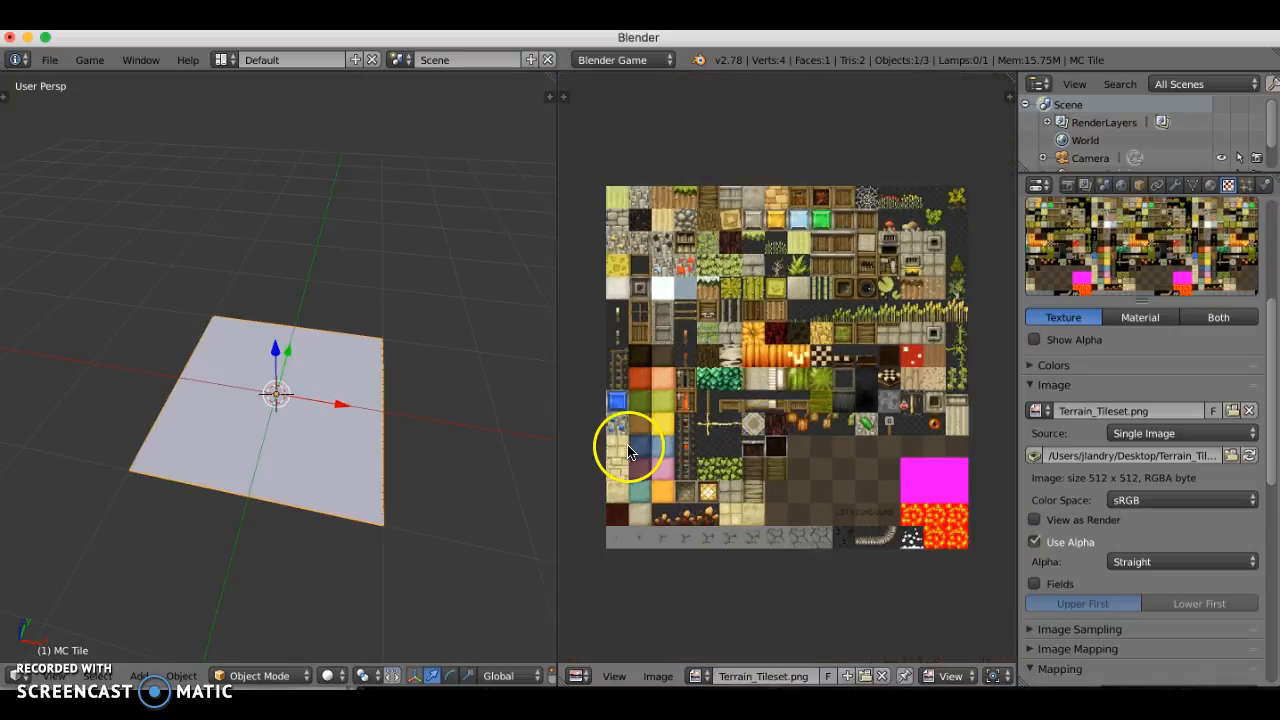
pyautogui.moveTo(257, 430); pyautogui.dragTo(273, 449, button='middle')
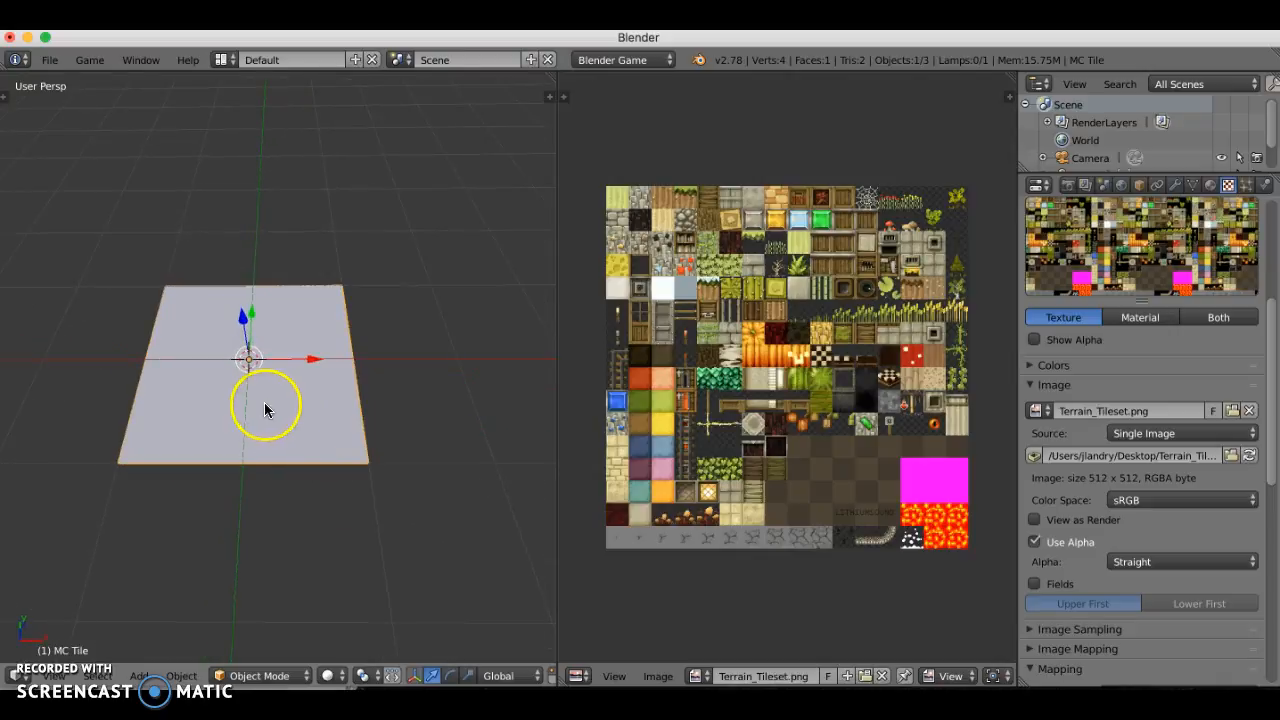
pyautogui.press('Tab')
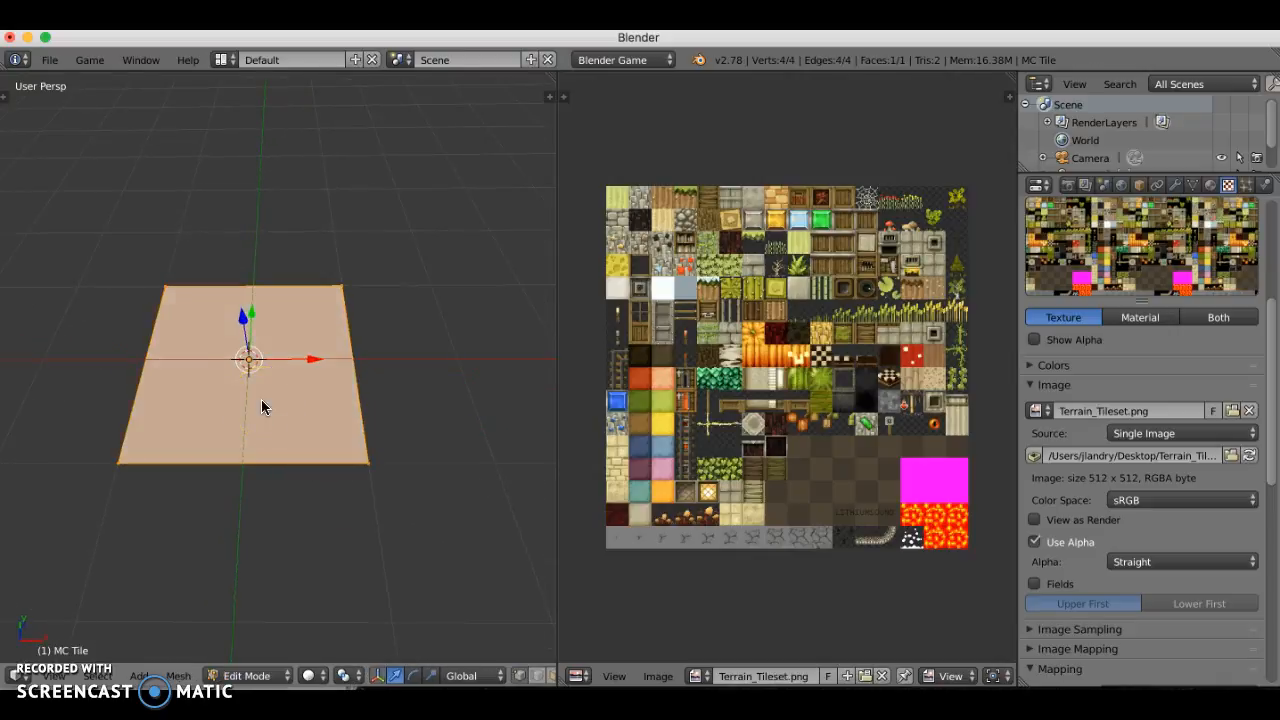
pyautogui.press('u')
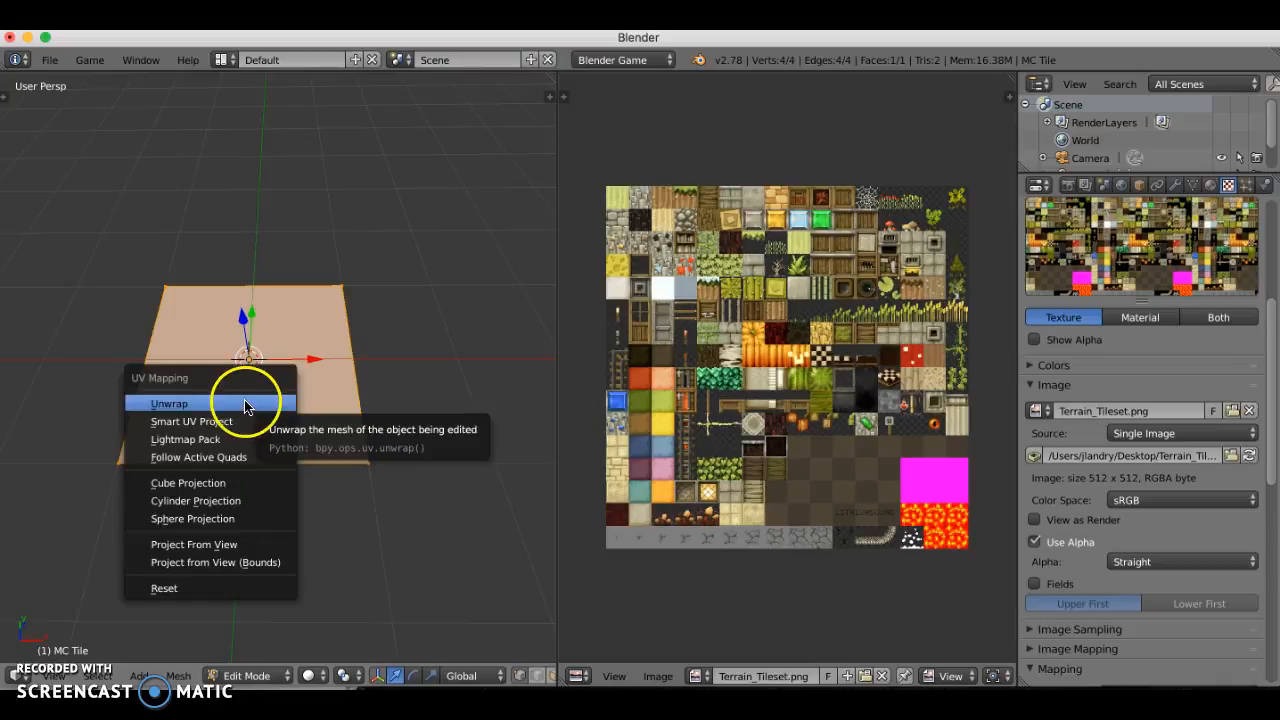
pyautogui.click(236, 405)
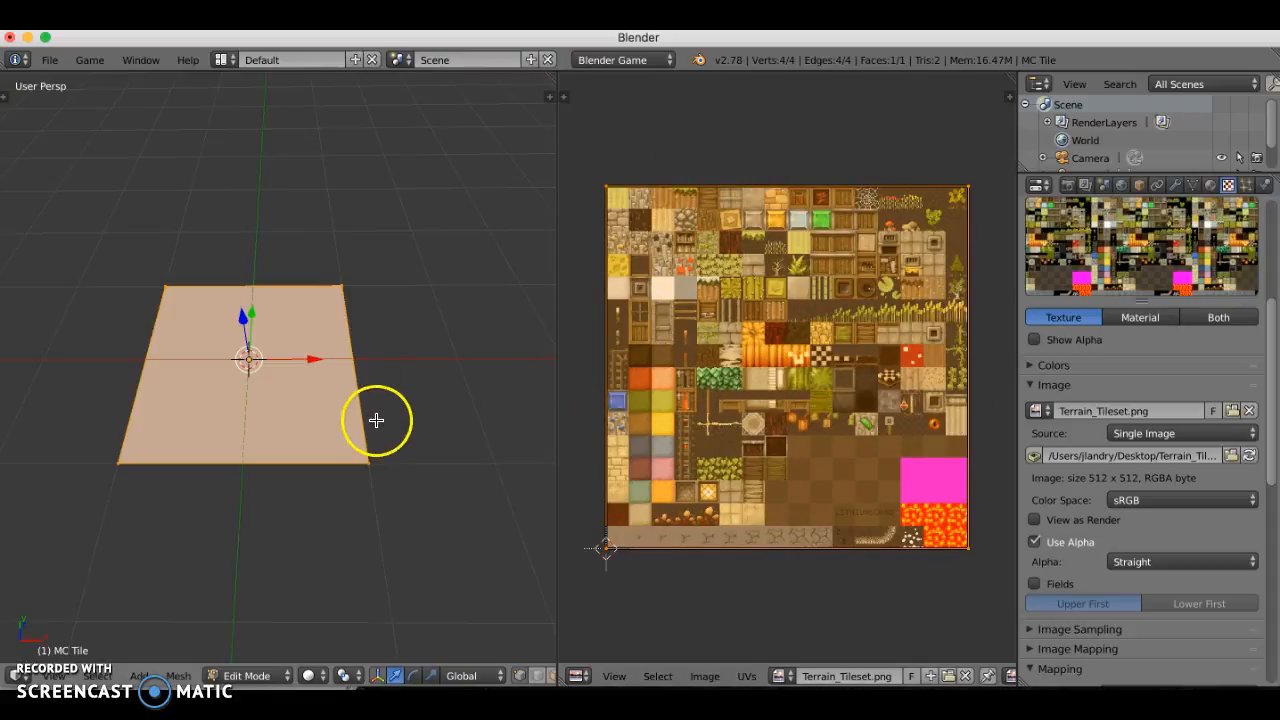
# Step: Switch the viewport shading to Texture and inspect the tileset on the plane up close
pyautogui.click(311, 677)
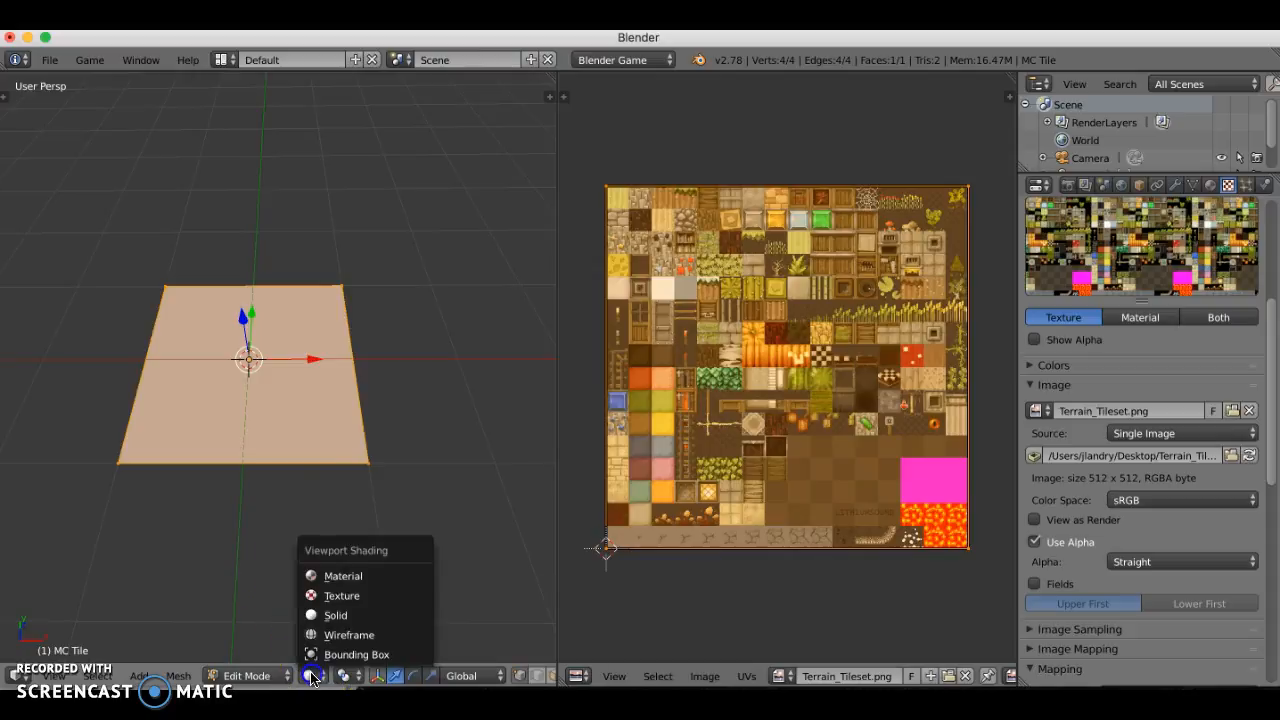
pyautogui.click(336, 598)
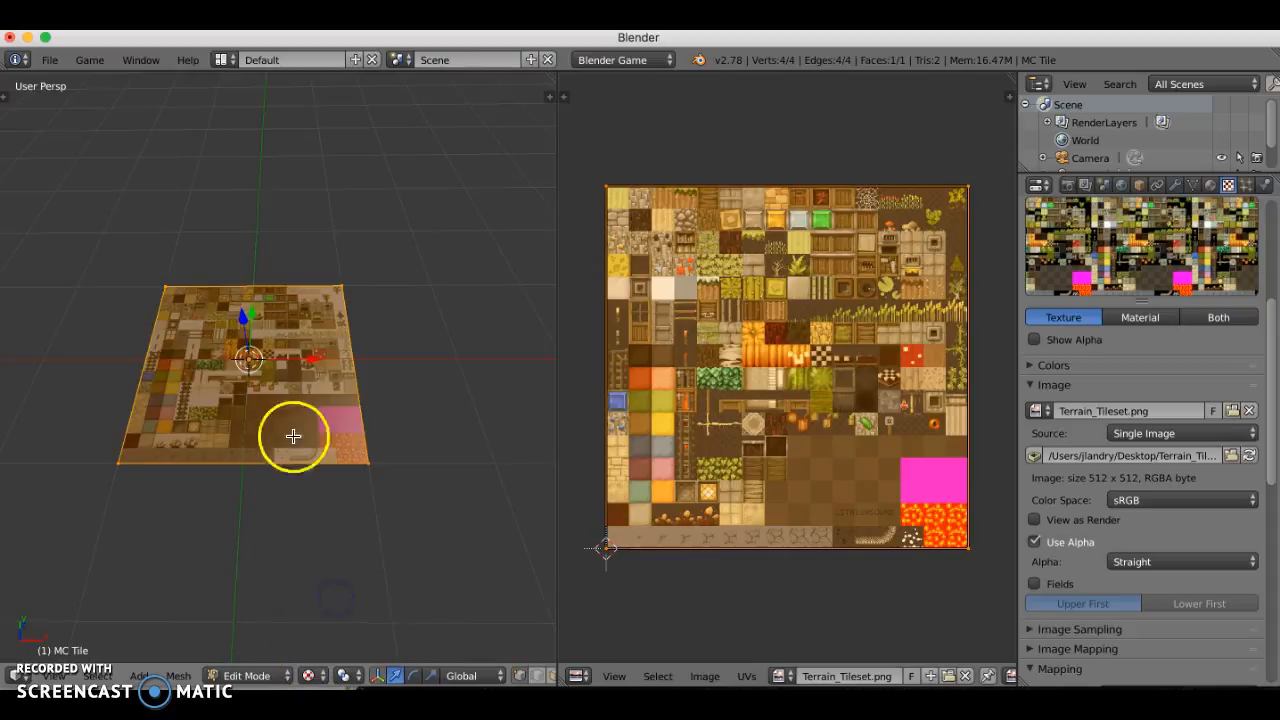
pyautogui.moveTo(266, 397); pyautogui.dragTo(249, 412, button='middle')
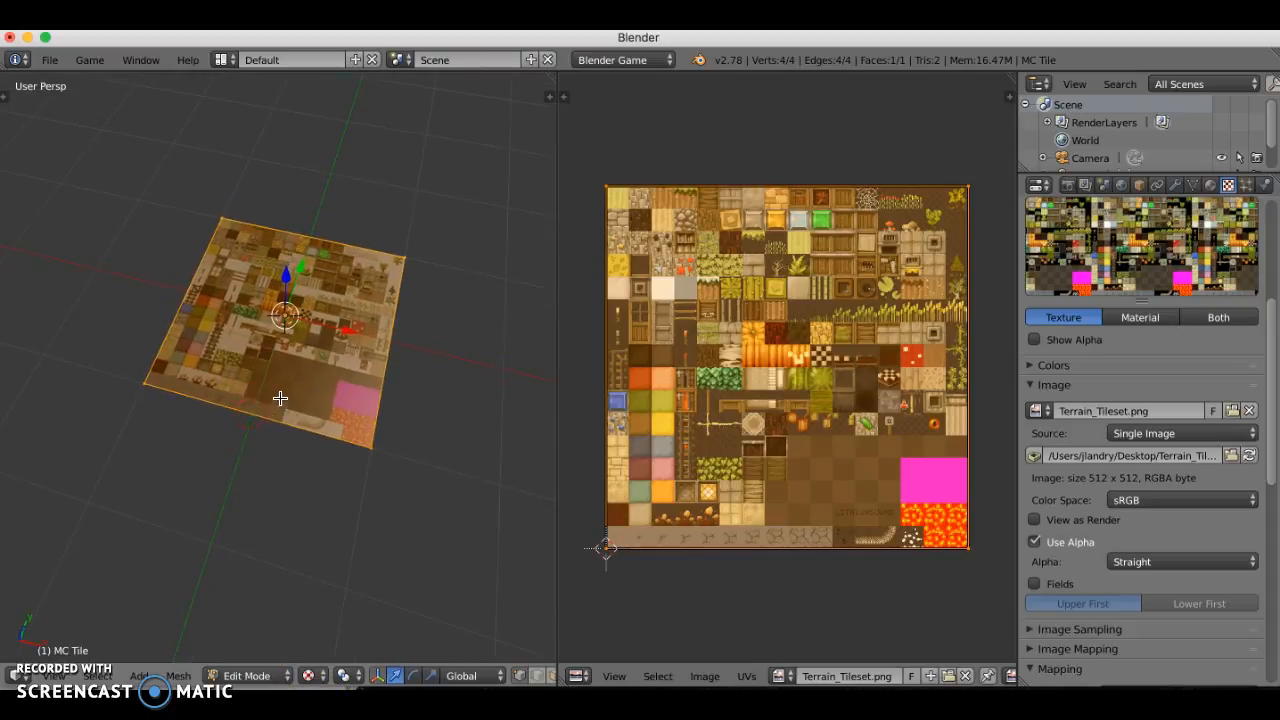
pyautogui.scroll(3, 280, 399)
pyautogui.moveTo(283, 392)
pyautogui.mouseDown(button='middle')
pyautogui.moveTo(306, 386)
pyautogui.moveTo(289, 380)
pyautogui.moveTo(298, 390)
pyautogui.mouseUp(button='middle')
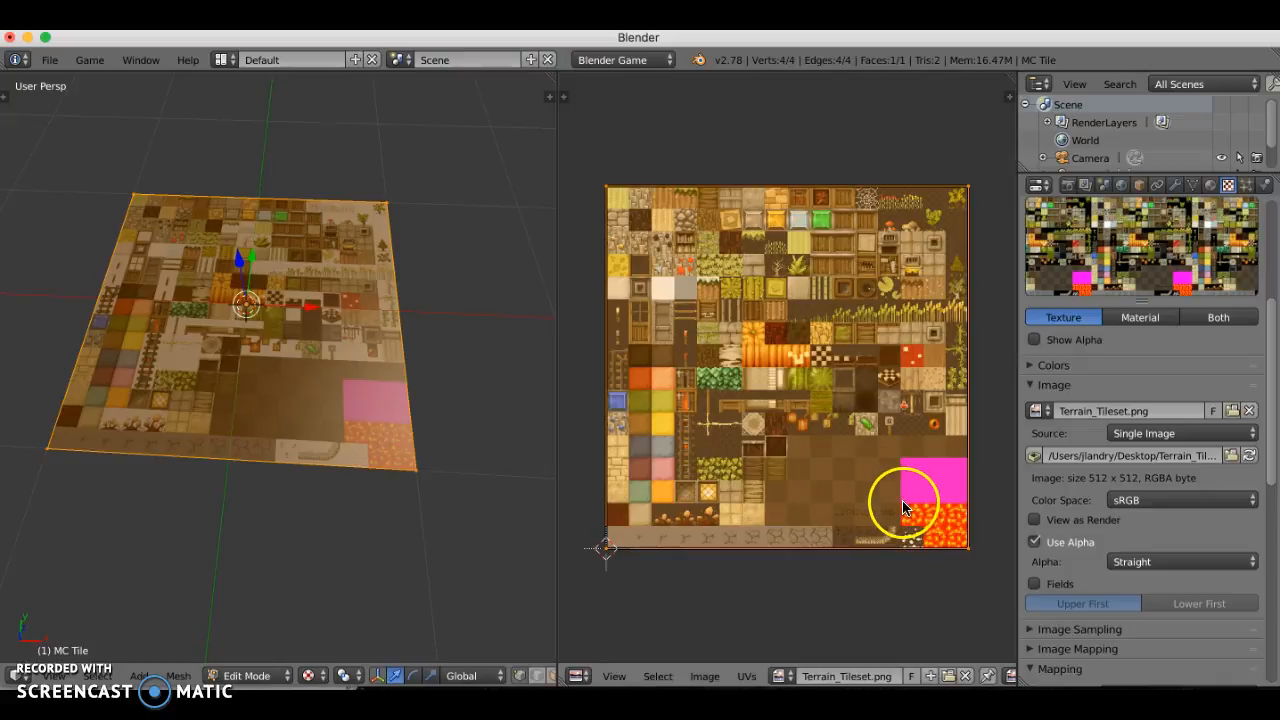
# Step: Scale the UV face down to about 0.07 and move it over the gold block tile
pyautogui.press('s')
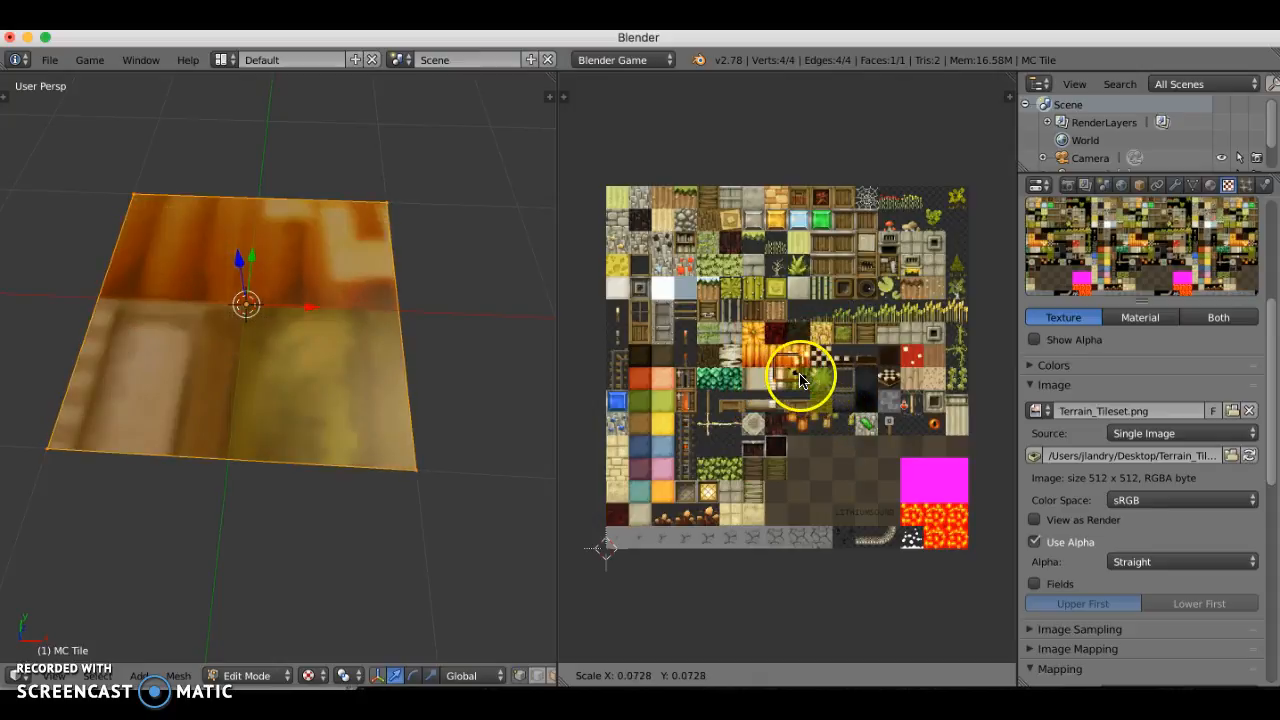
pyautogui.click(800, 378)
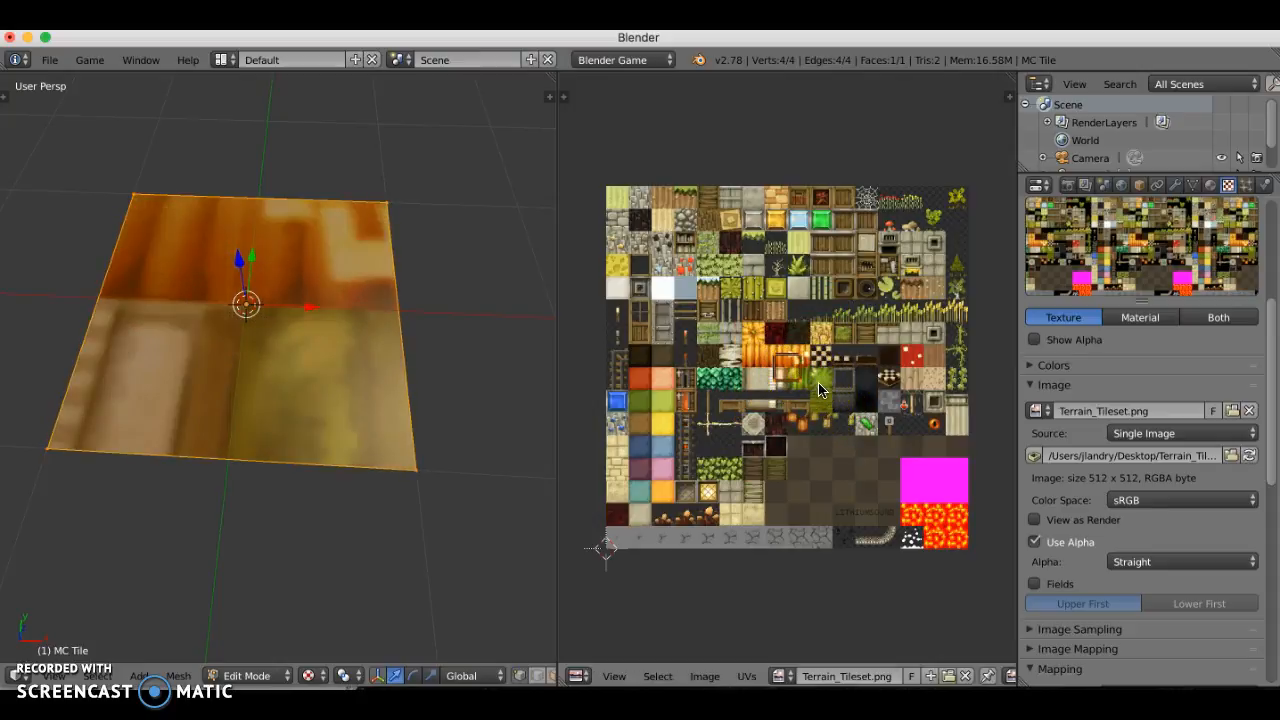
pyautogui.press('g')
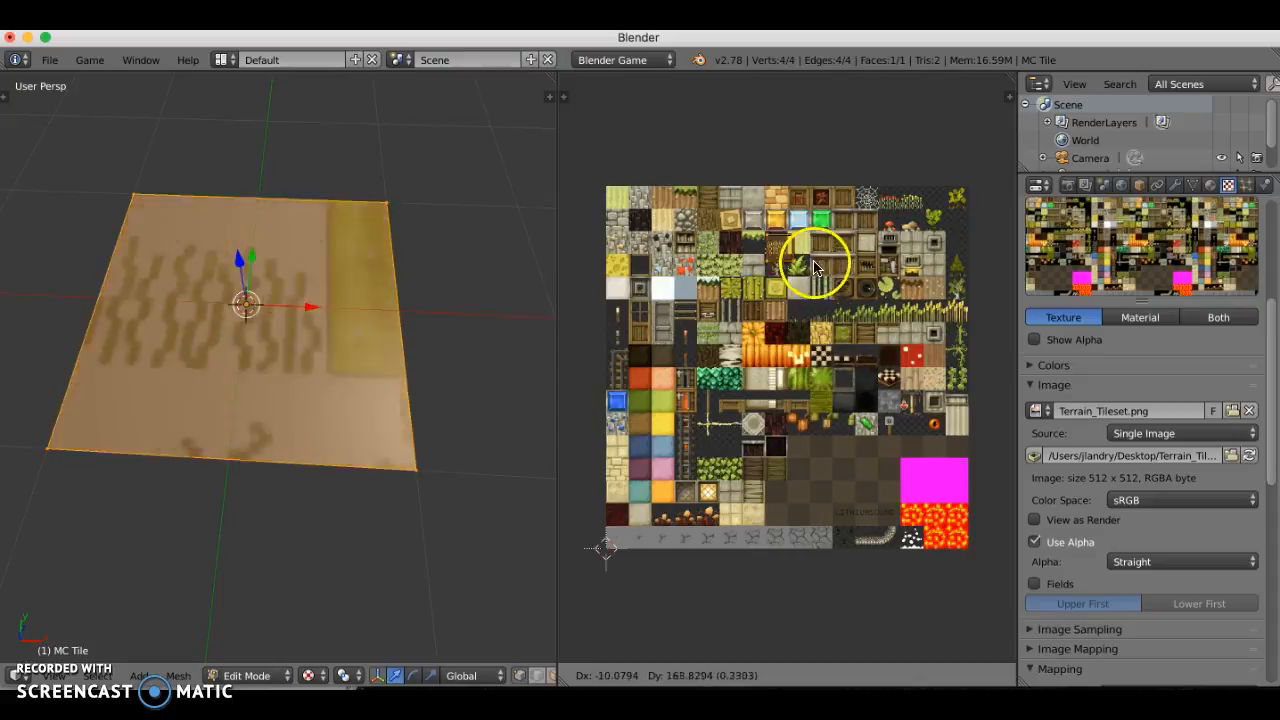
pyautogui.click(811, 245)
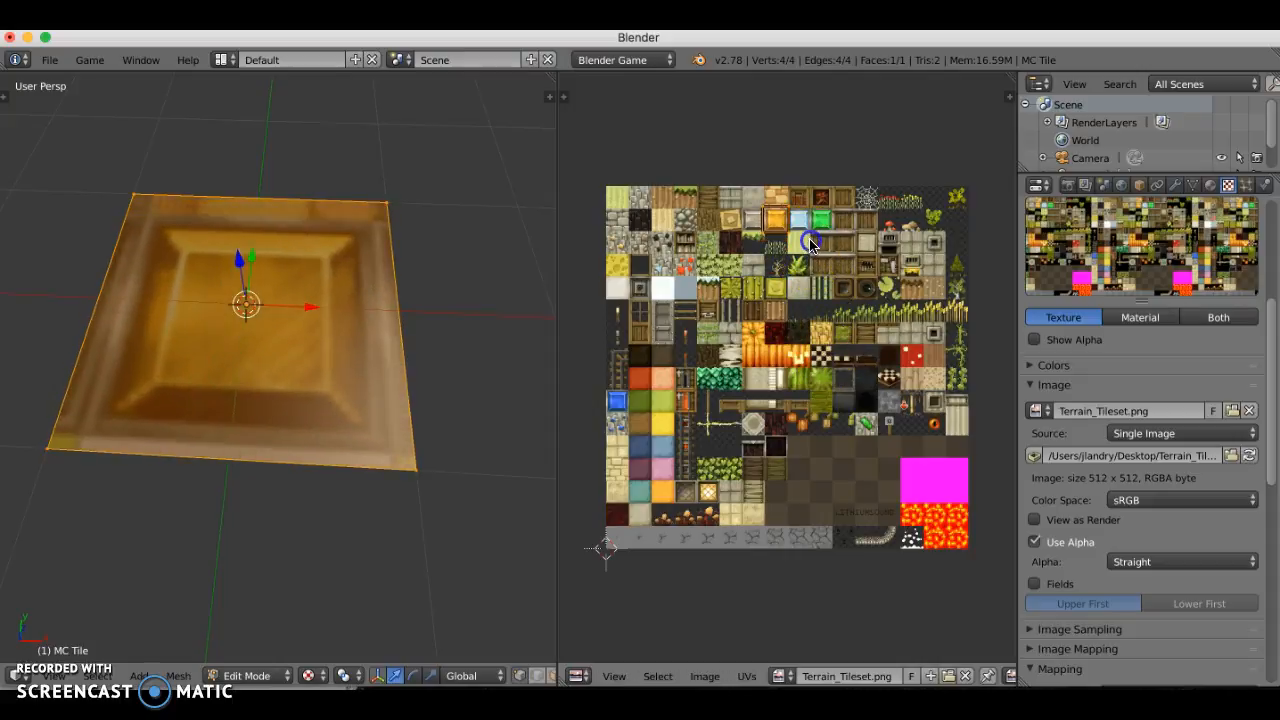
# Step: Scale the UV face by about 0.86 and adjust its position to match the edges of the gold block tile
pyautogui.scroll(6, 765, 250)
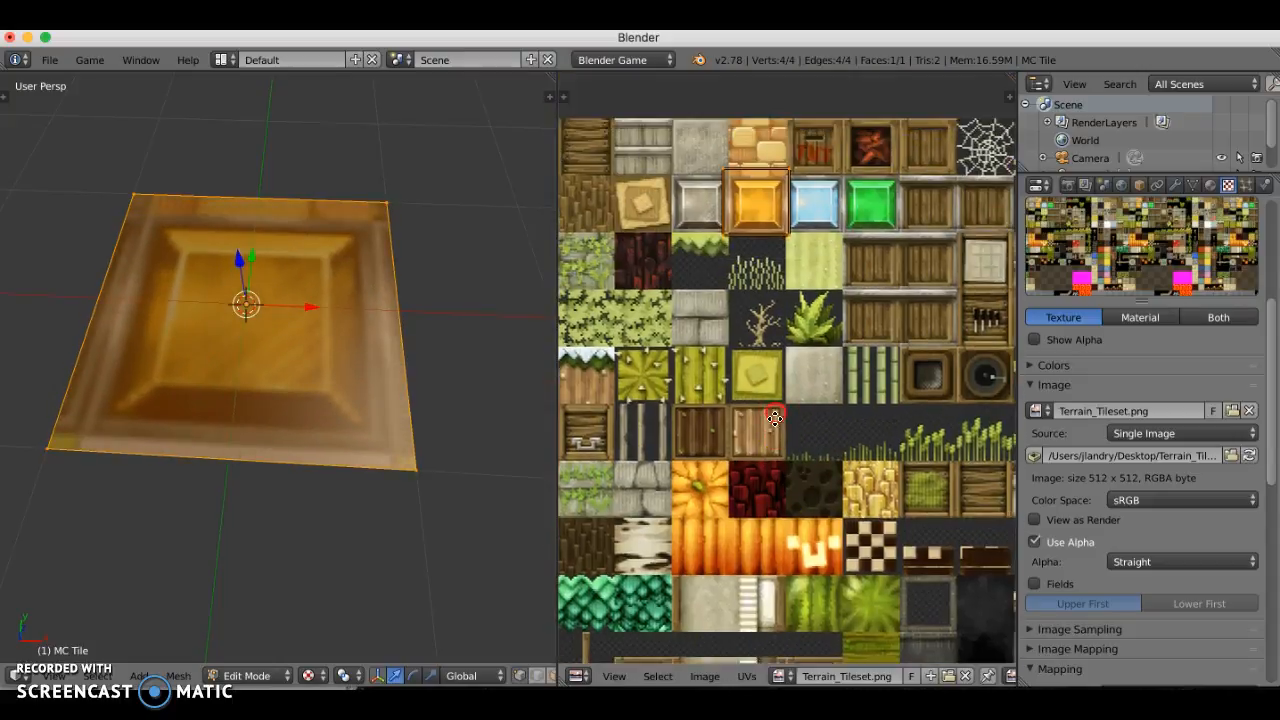
pyautogui.moveTo(791, 254); pyautogui.dragTo(785, 417, button='middle')
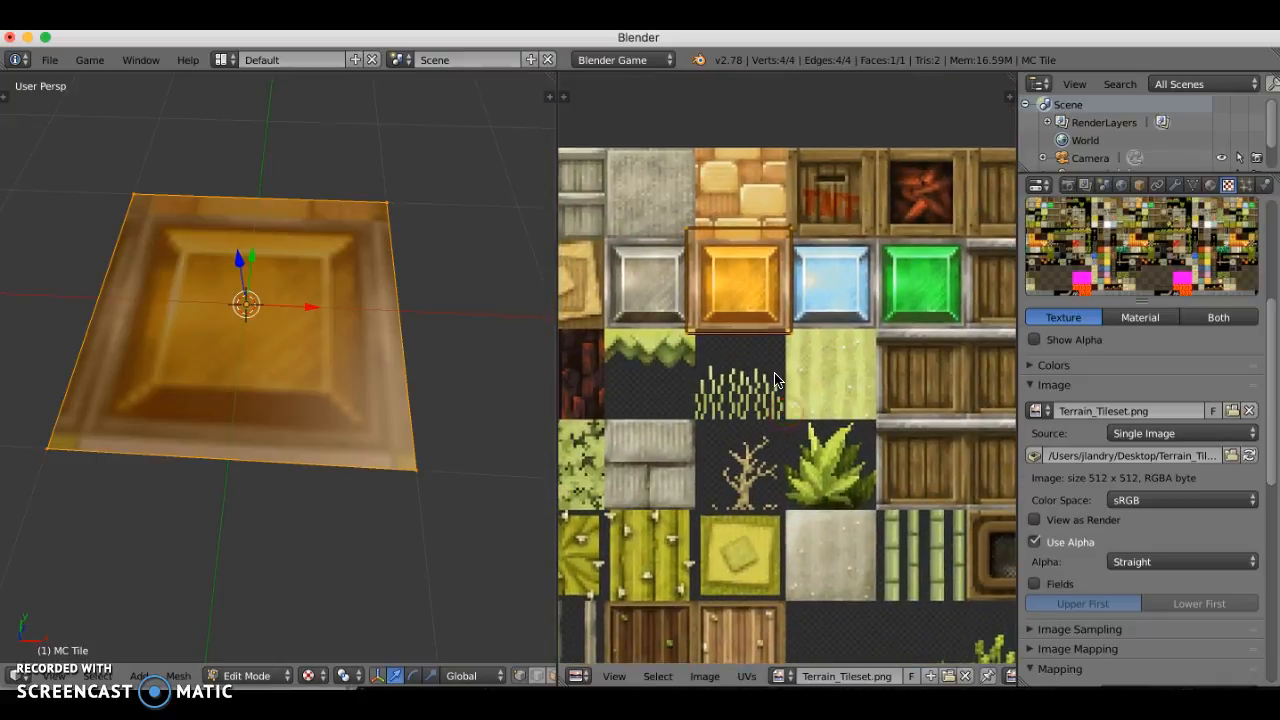
pyautogui.scroll(1, 786, 413)
pyautogui.moveTo(773, 368); pyautogui.dragTo(768, 380, button='middle')
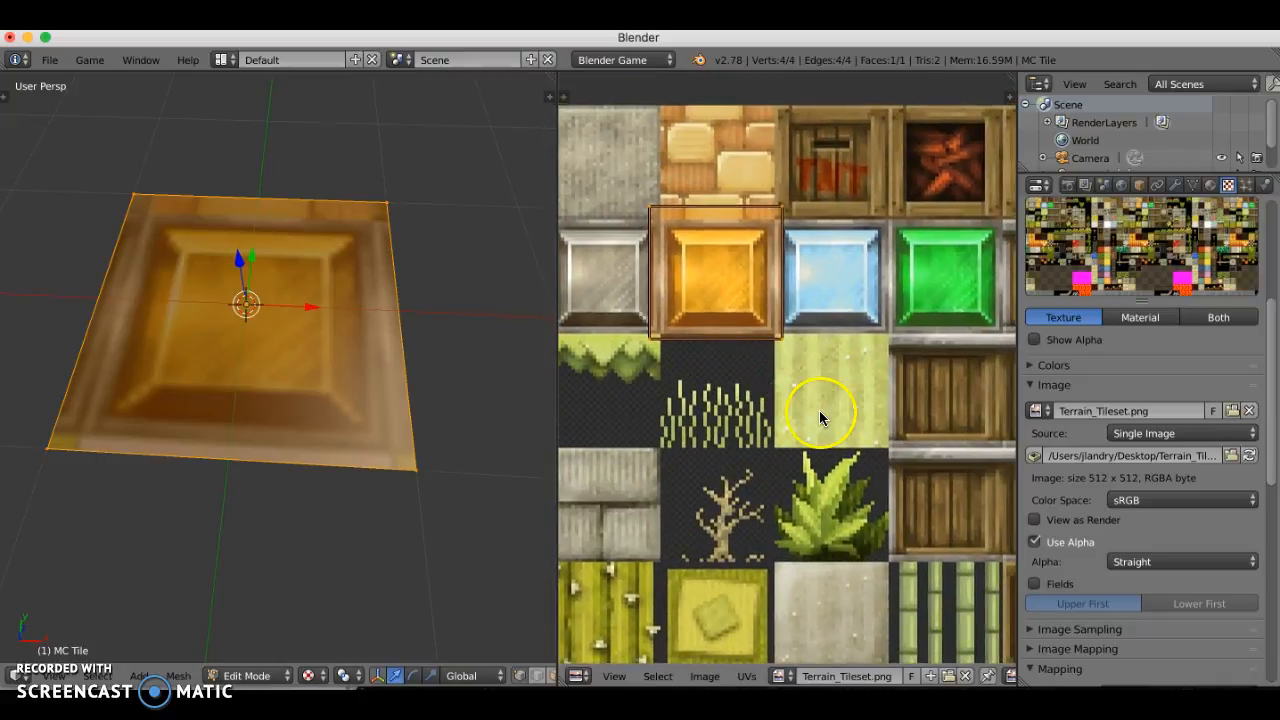
pyautogui.press('s')
pyautogui.click(808, 395)
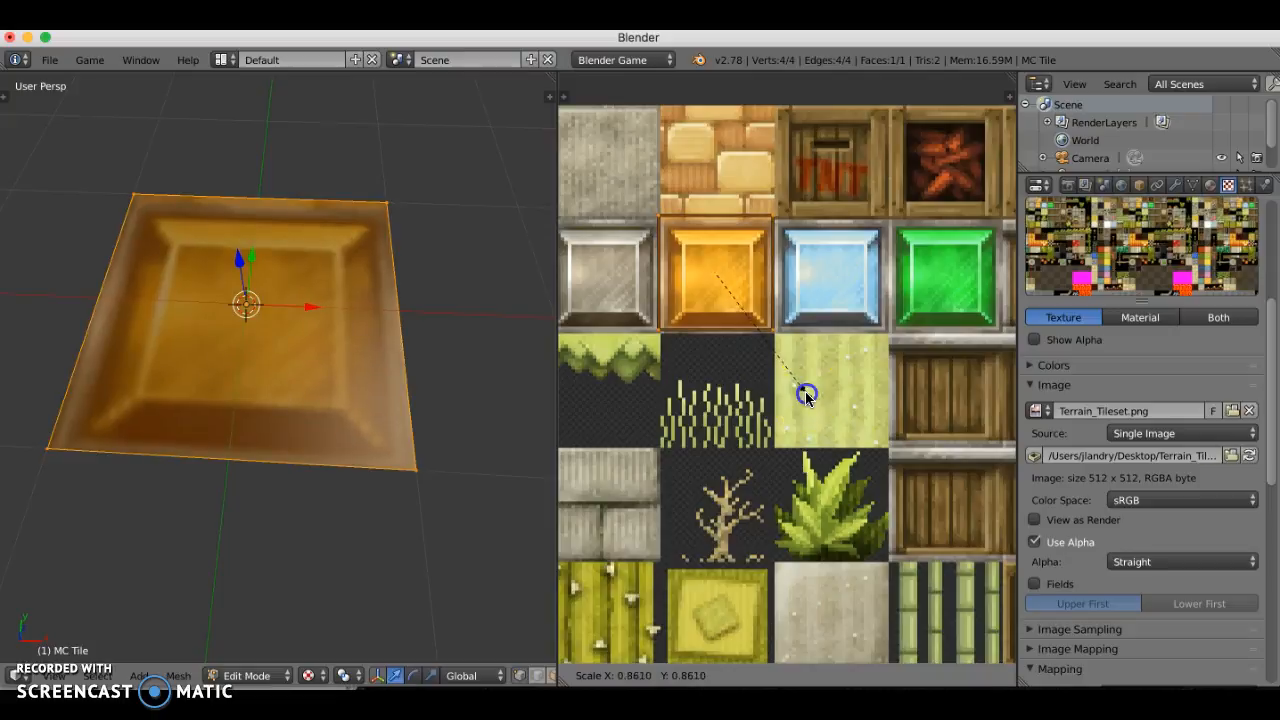
pyautogui.press('g')
pyautogui.click(778, 372)
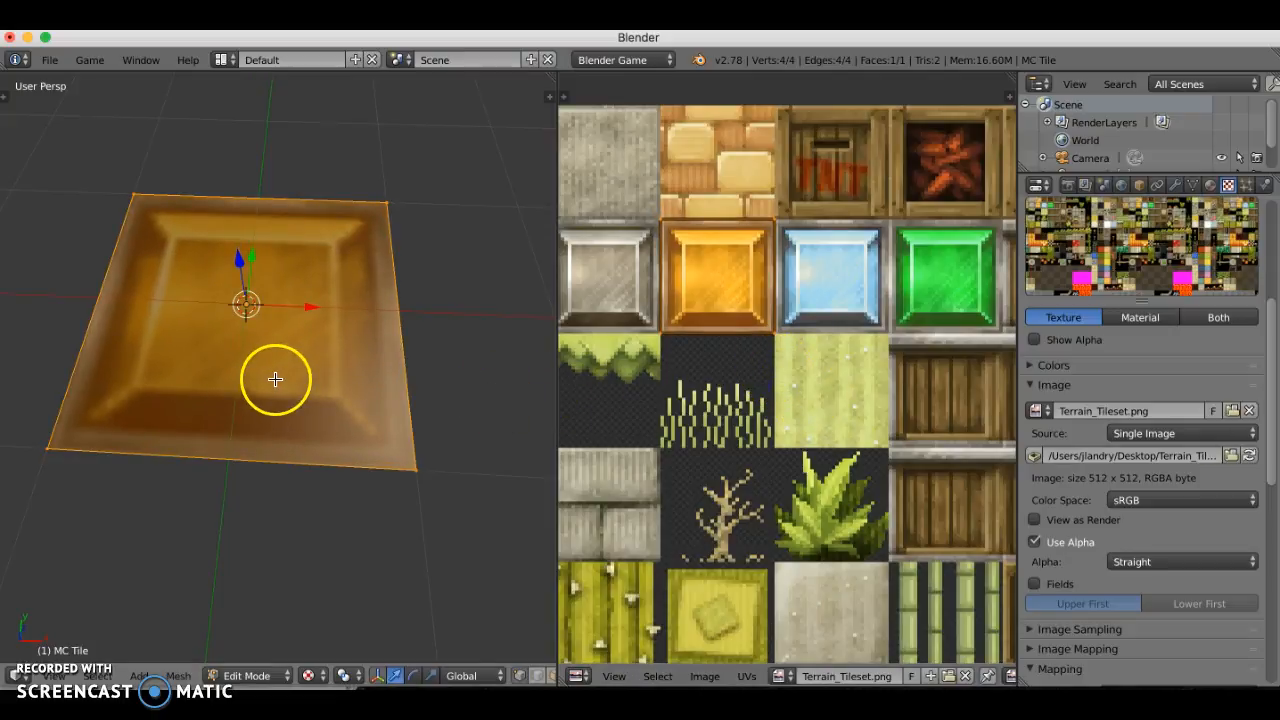
# Step: Move the UV face onto the sandstone brick tile directly above the gold block, and return to Object Mode
pyautogui.press('a')
pyautogui.moveTo(319, 373); pyautogui.dragTo(286, 362, button='middle')
pyautogui.press('a')
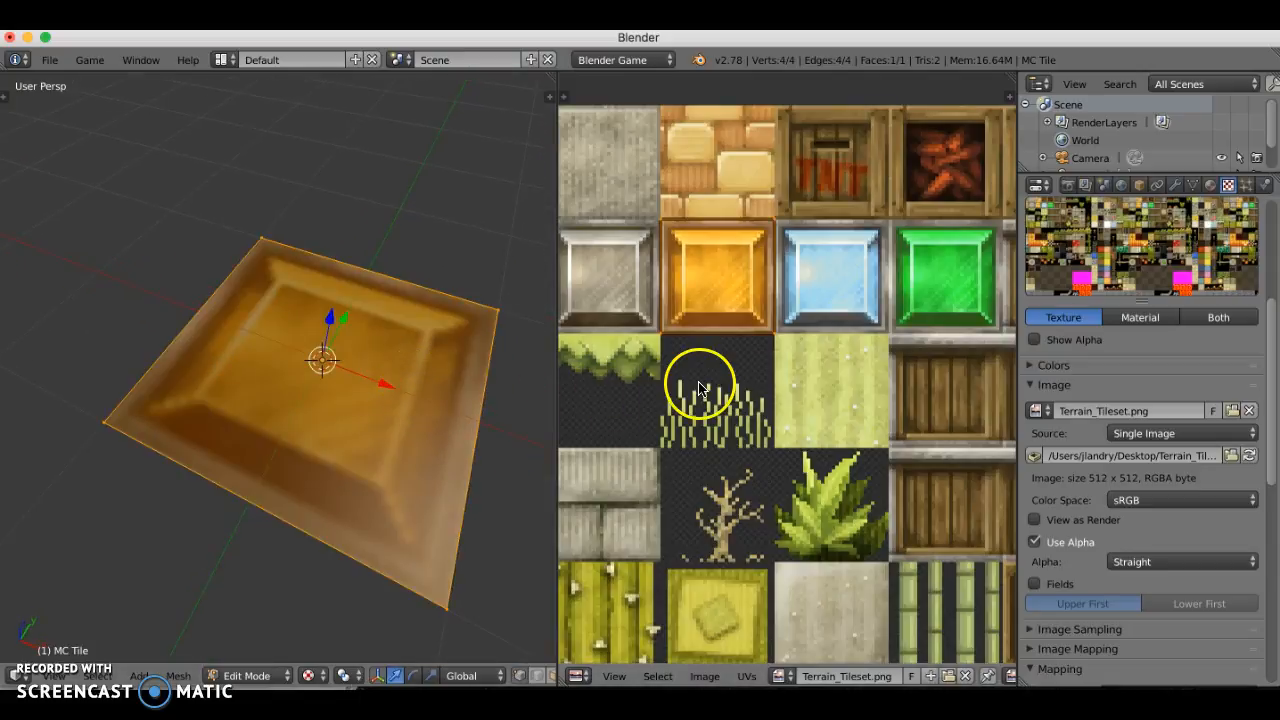
pyautogui.press('g')
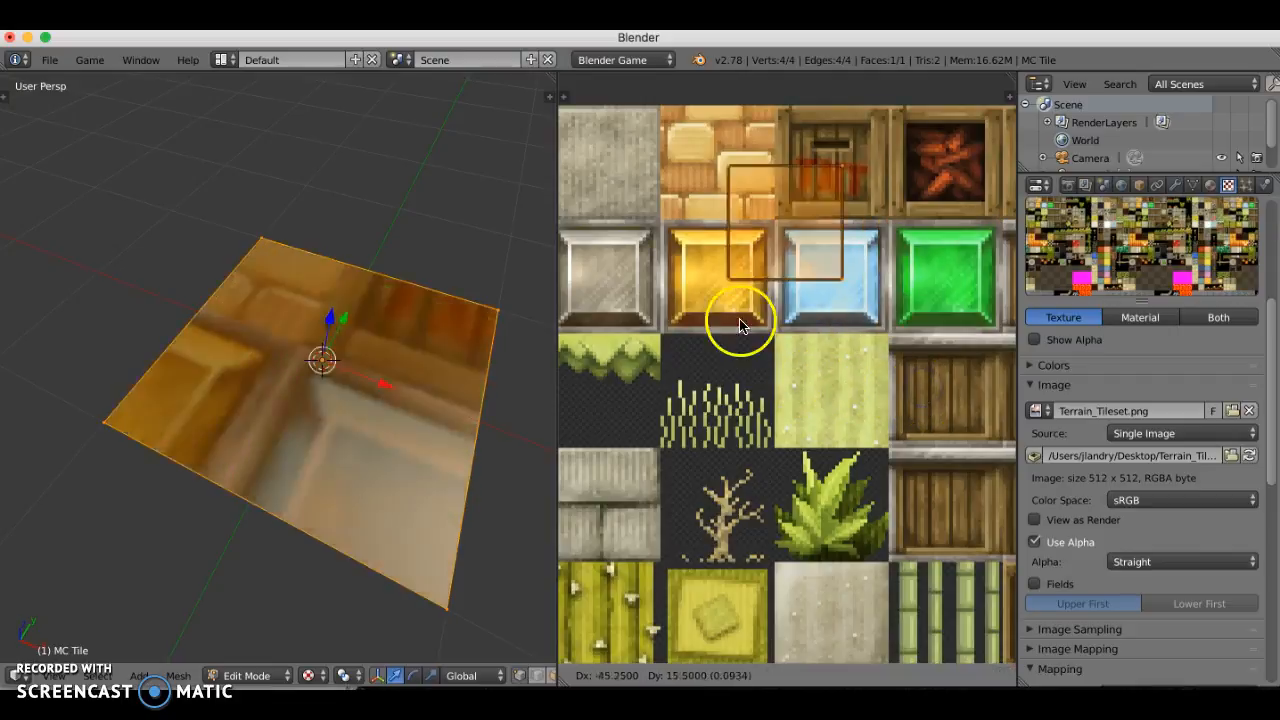
pyautogui.click(699, 267)
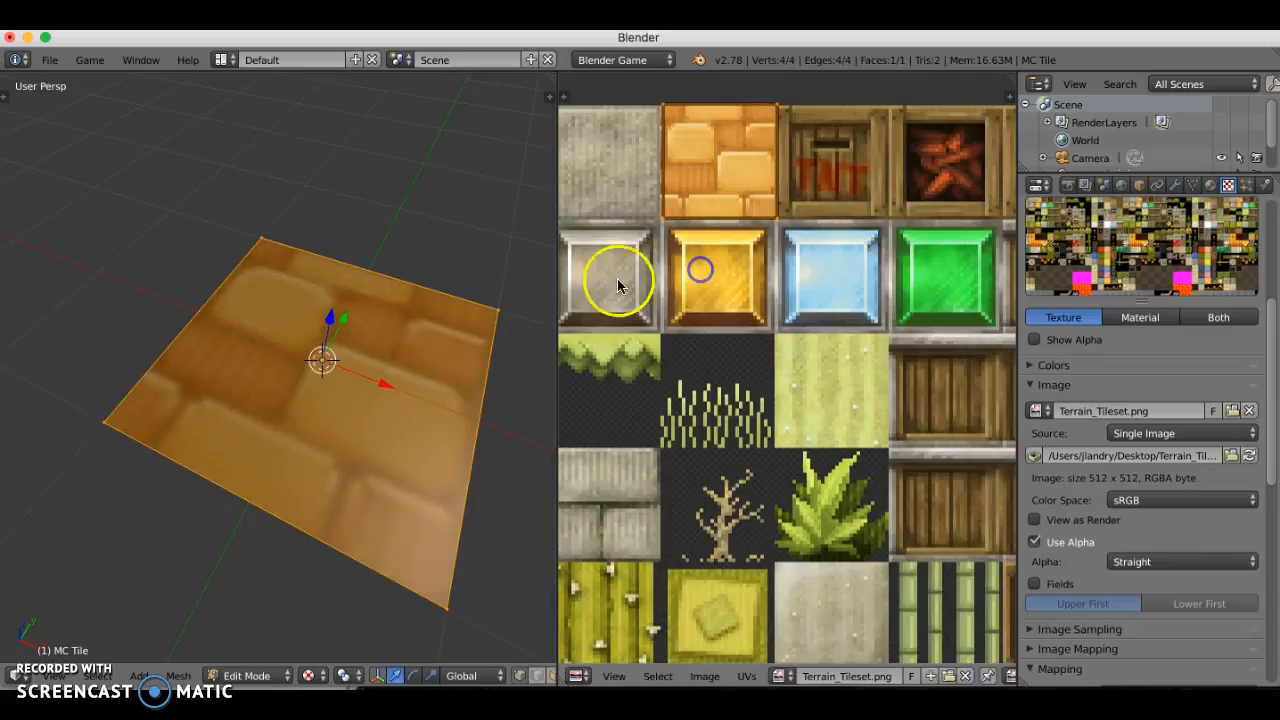
pyautogui.press('Tab')
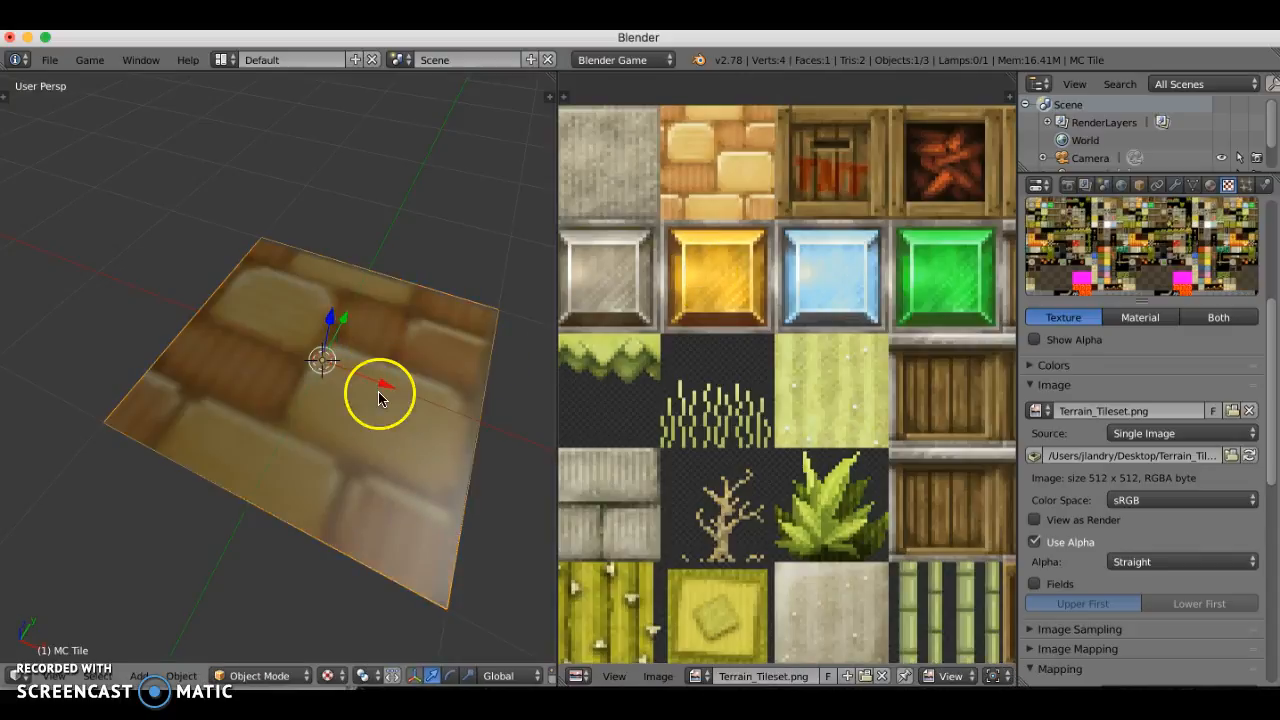
# Step: Move the textured plane along the X axis in the negative direction, clear of the scene's center
pyautogui.scroll(-8, 385, 403)
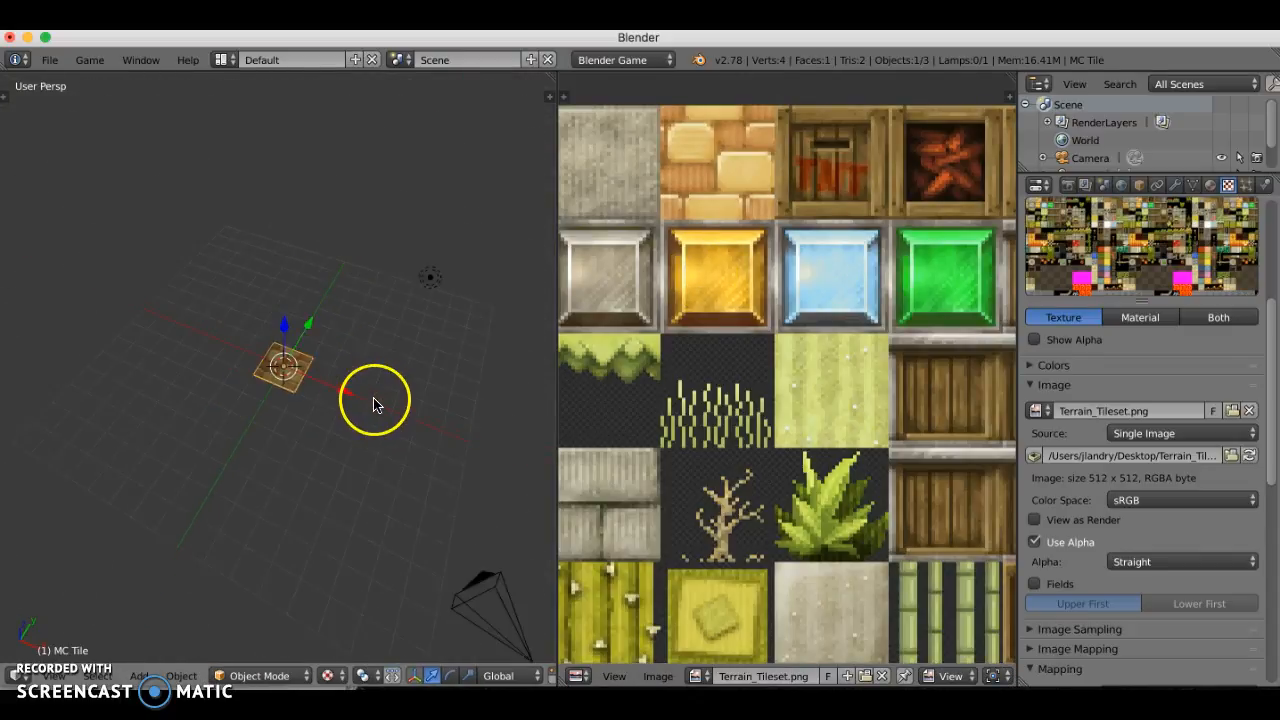
pyautogui.press('g')
pyautogui.press('x')
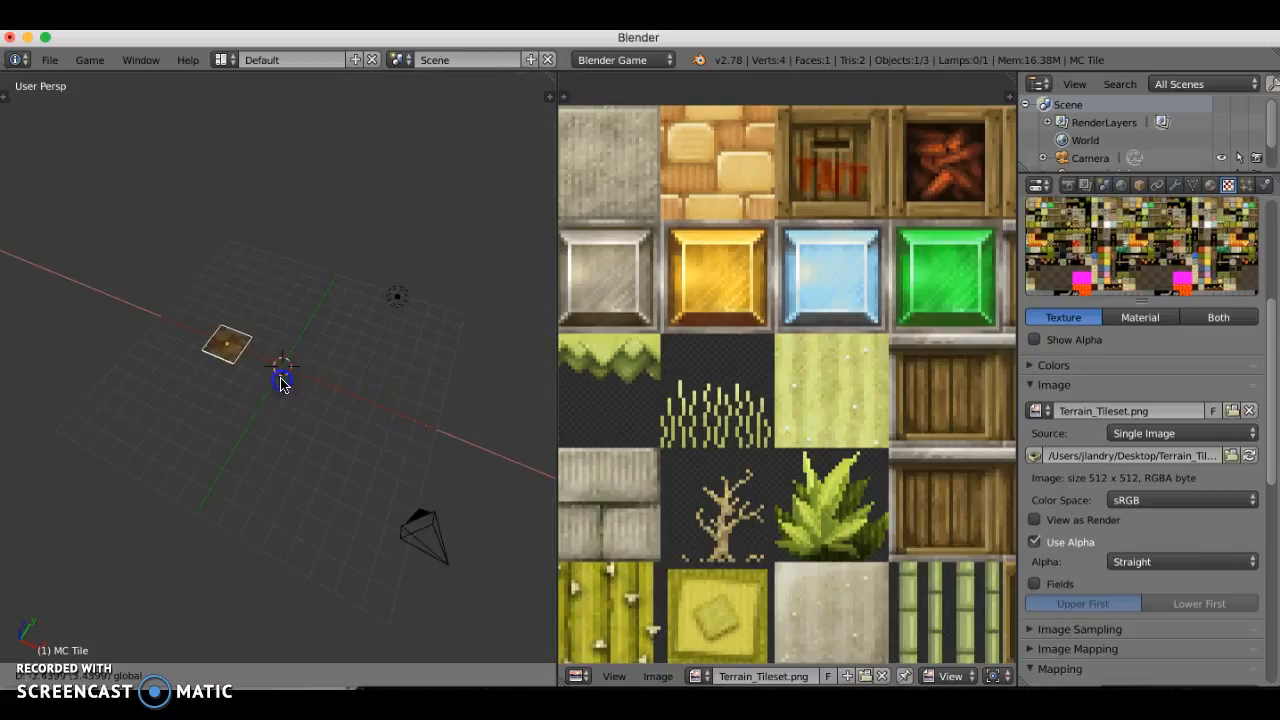
pyautogui.click(229, 362)
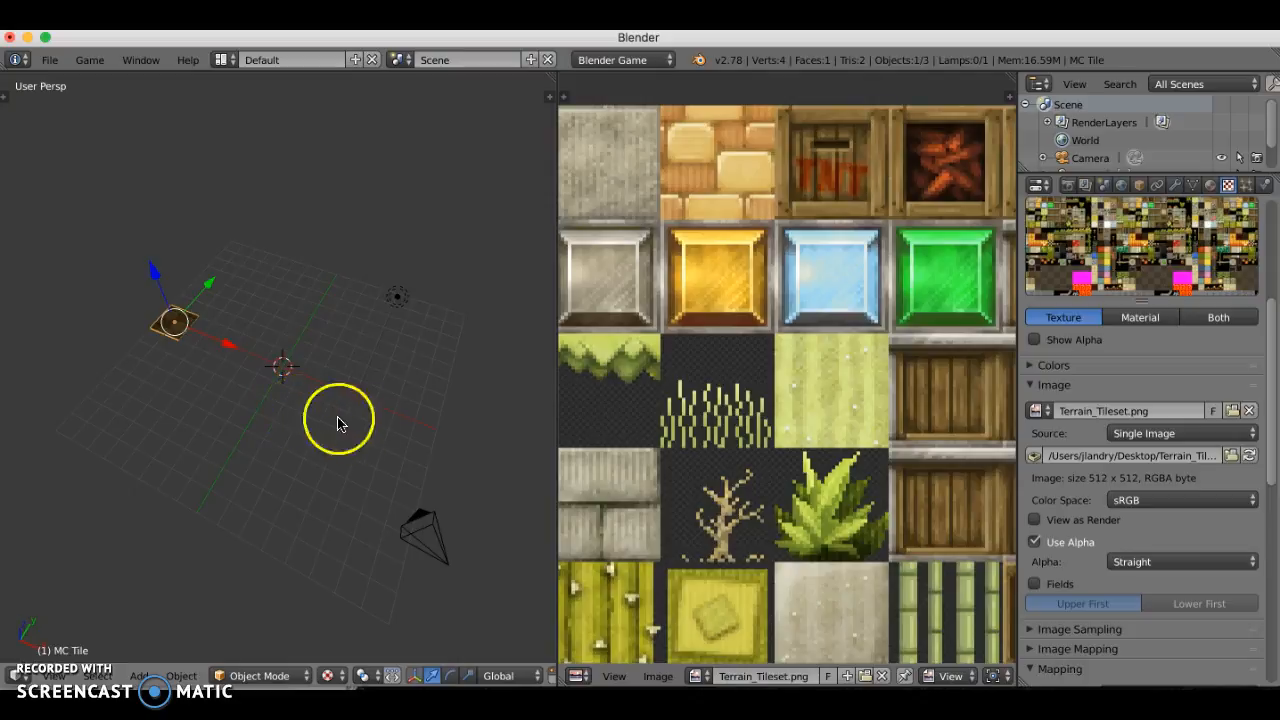
# Step: Enlarge the UV/Image Editor and examine the tileset's partly transparent tiles, including the growing wheat, torch and wooden door
pyautogui.scroll(-2, 714, 457)
pyautogui.moveTo(686, 466); pyautogui.dragTo(753, 352, button='middle')
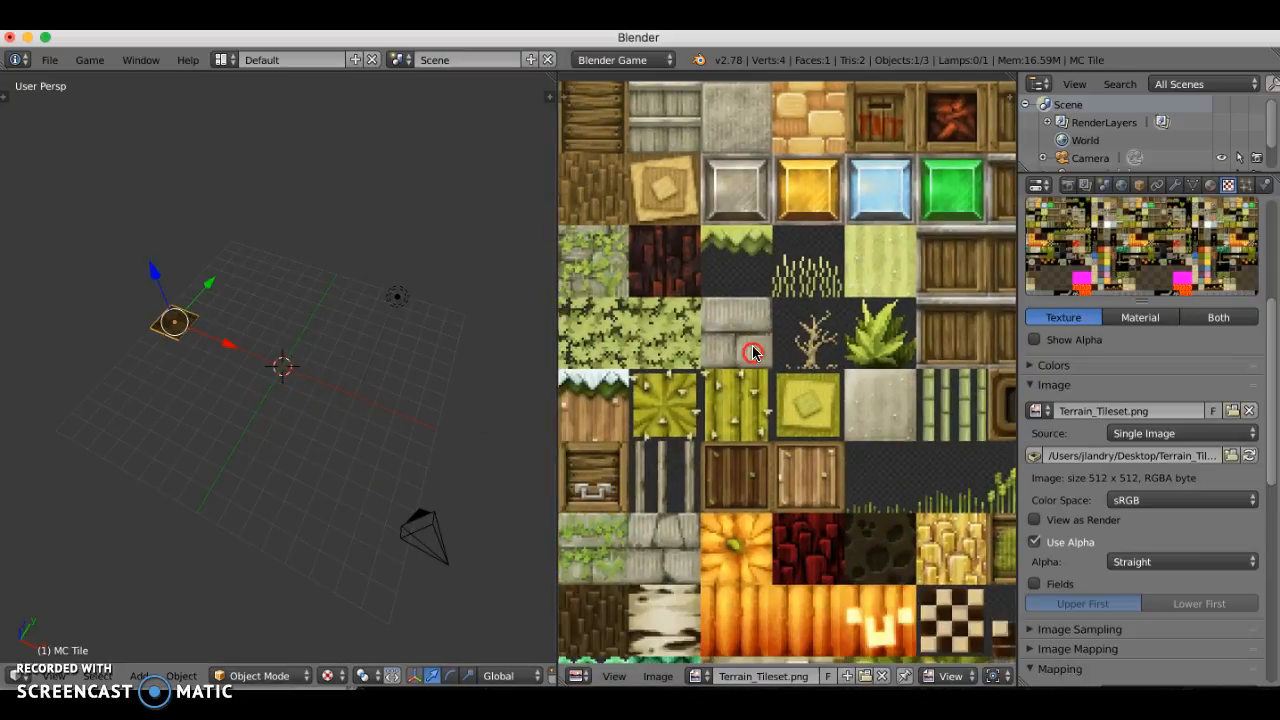
pyautogui.moveTo(555, 388); pyautogui.dragTo(391, 354)
pyautogui.moveTo(794, 490); pyautogui.dragTo(634, 370, button='middle')
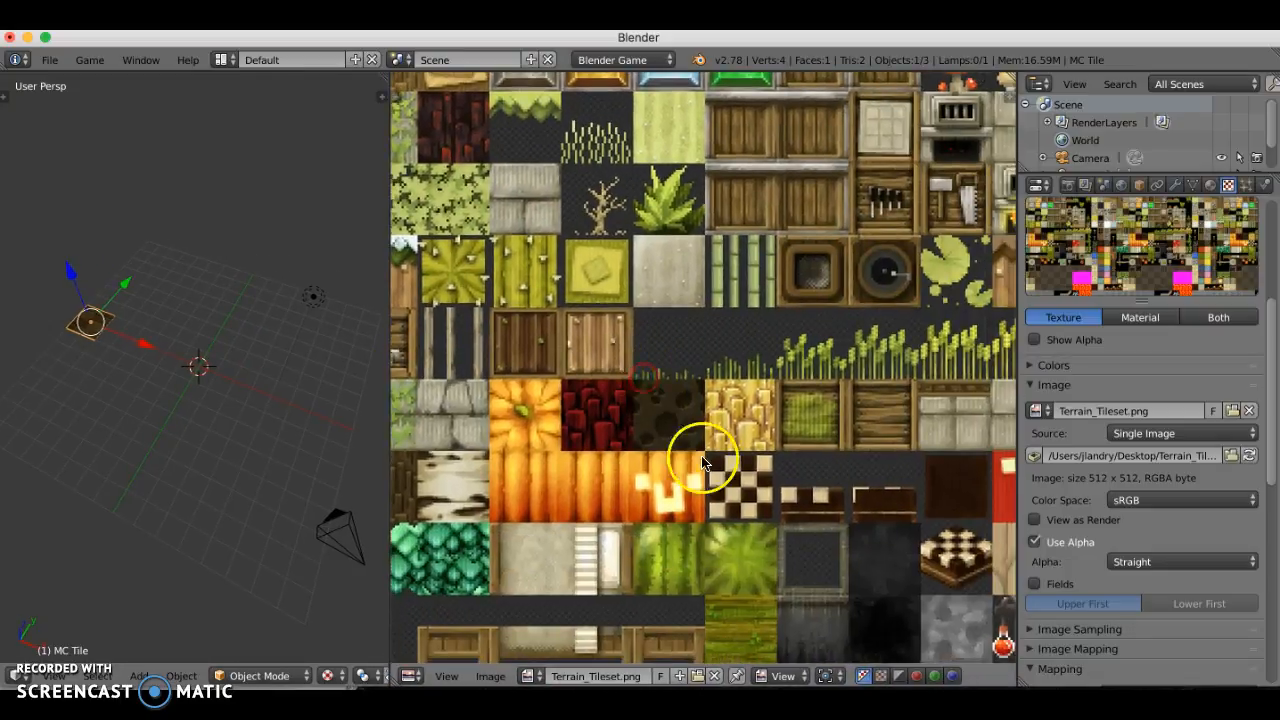
pyautogui.moveTo(703, 457); pyautogui.dragTo(634, 404, button='middle')
pyautogui.scroll(5, 655, 310)
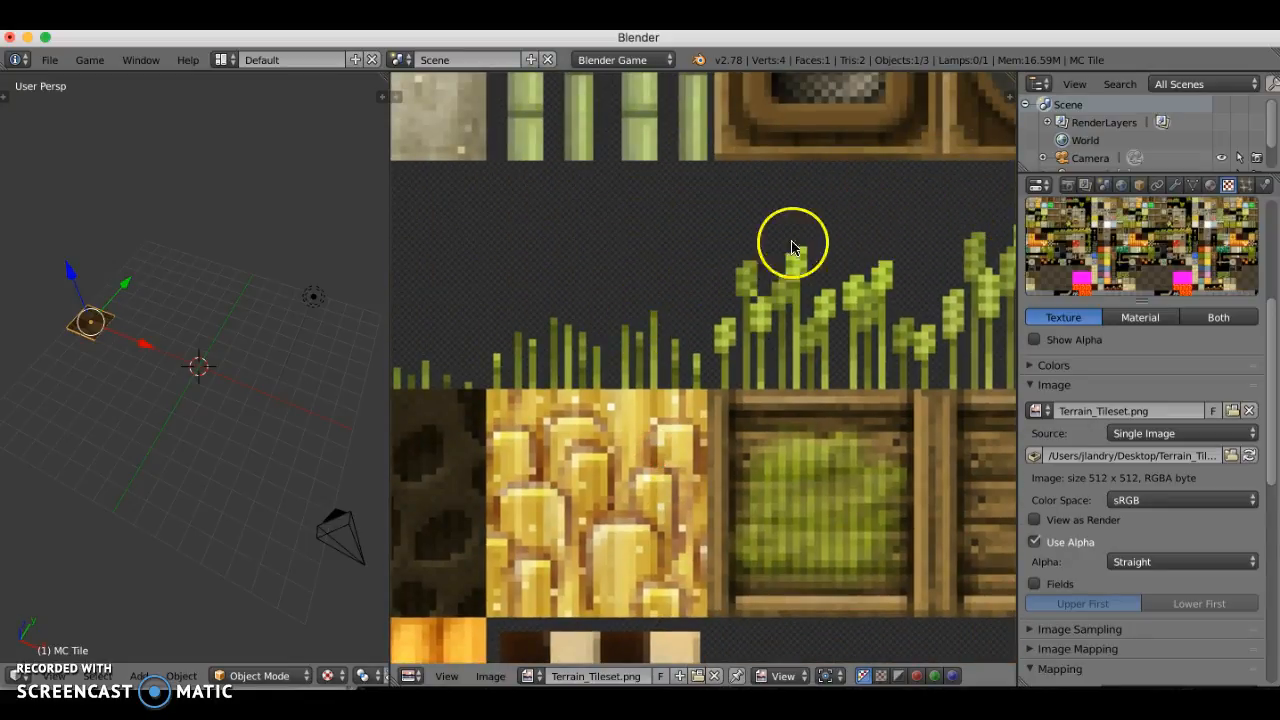
pyautogui.scroll(-4, 680, 308)
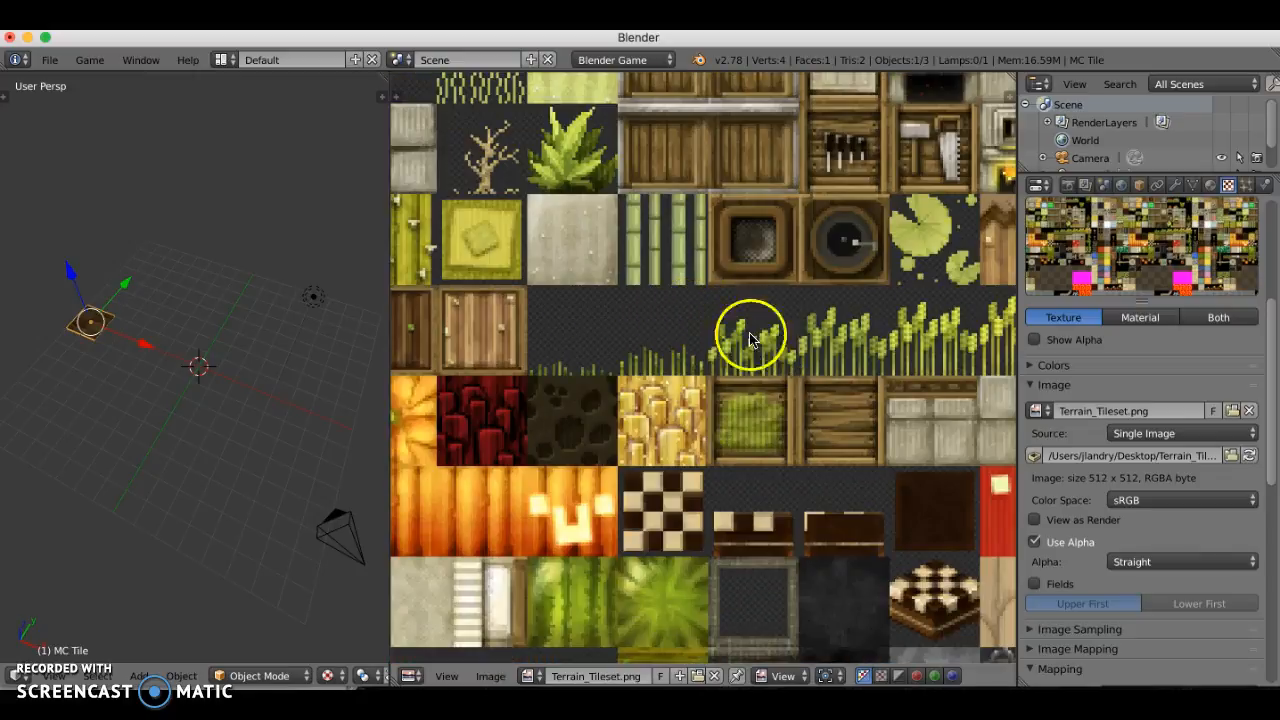
pyautogui.moveTo(640, 337); pyautogui.dragTo(777, 311, button='middle')
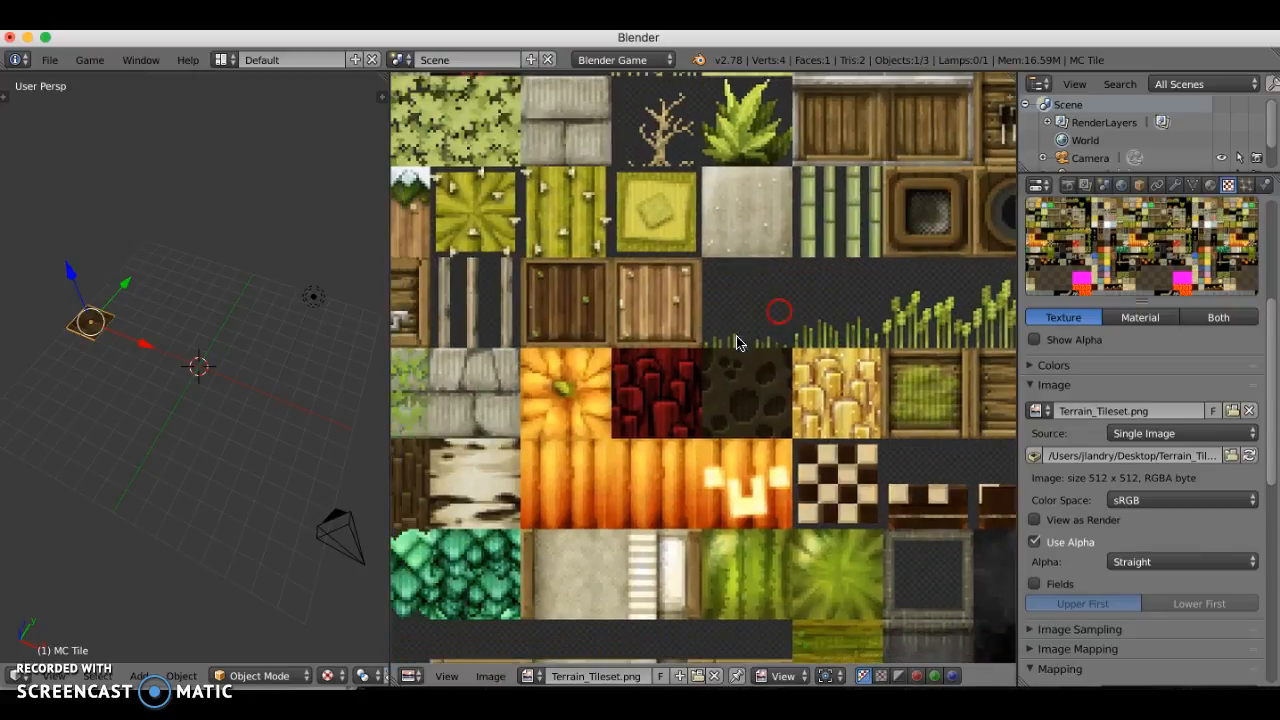
pyautogui.scroll(-2, 708, 348)
pyautogui.scroll(-1, 585, 346)
pyautogui.moveTo(497, 341); pyautogui.dragTo(772, 331, button='middle')
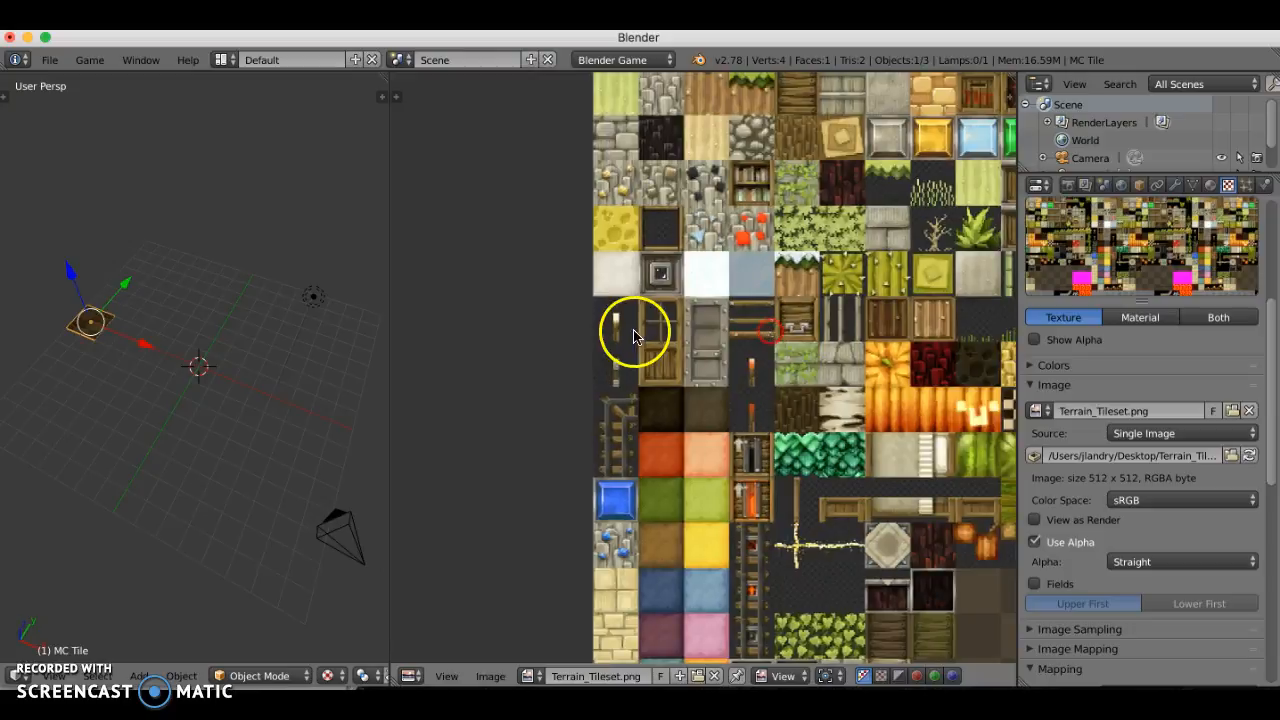
pyautogui.scroll(6, 637, 336)
pyautogui.moveTo(642, 361); pyautogui.dragTo(790, 456, button='middle')
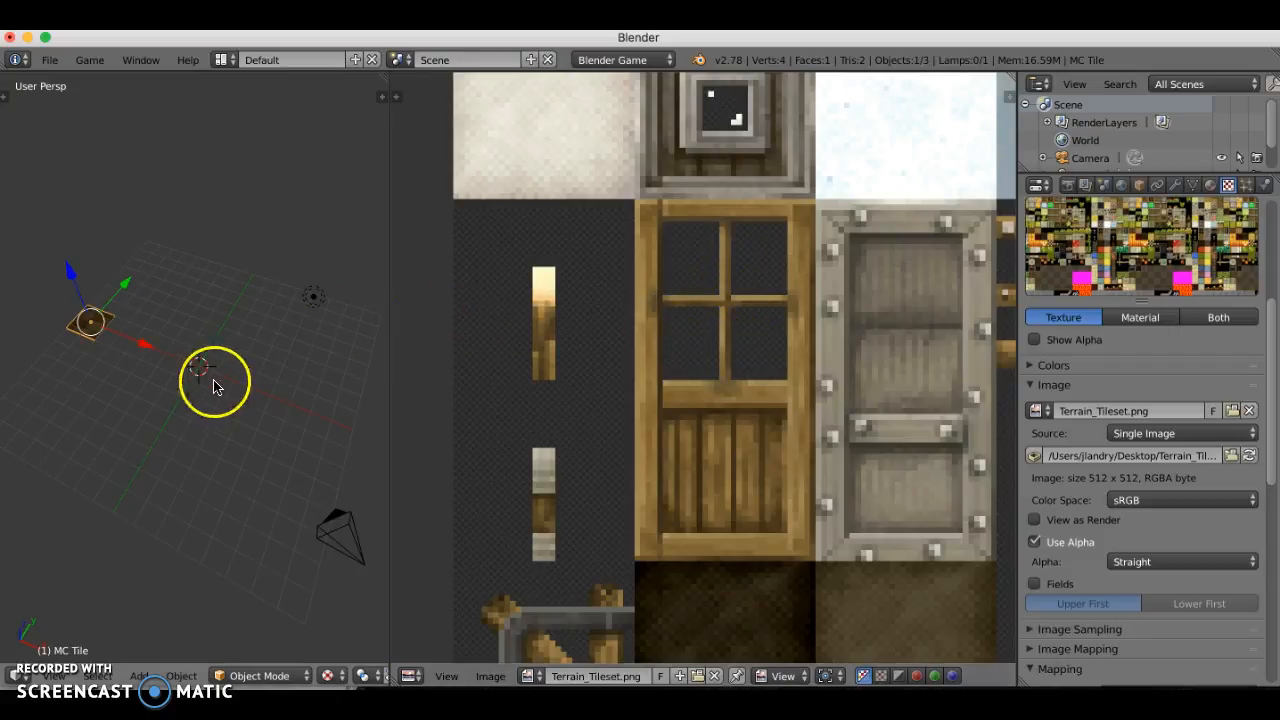
# Step: Widen the 3D view at the expense of the UV/Image Editor and get a closer view of the scene's center
pyautogui.moveTo(390, 403); pyautogui.dragTo(672, 403)
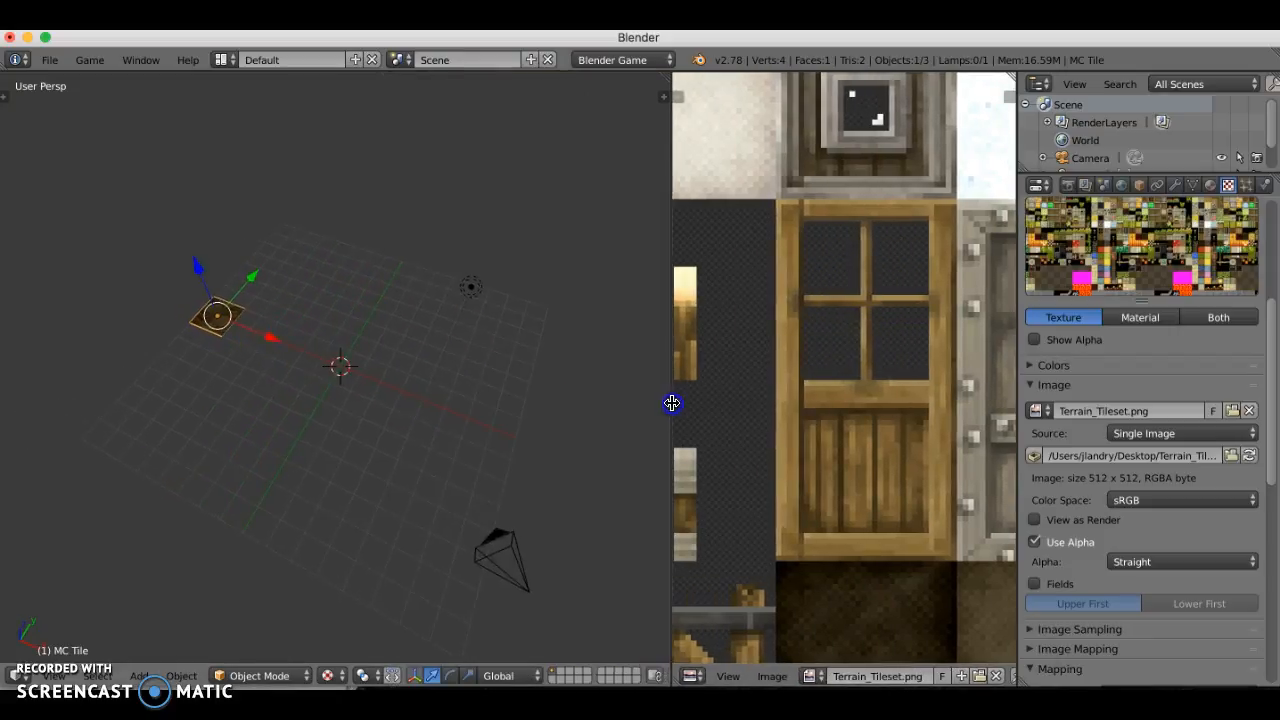
pyautogui.scroll(5, 323, 403)
pyautogui.scroll(1, 330, 405)
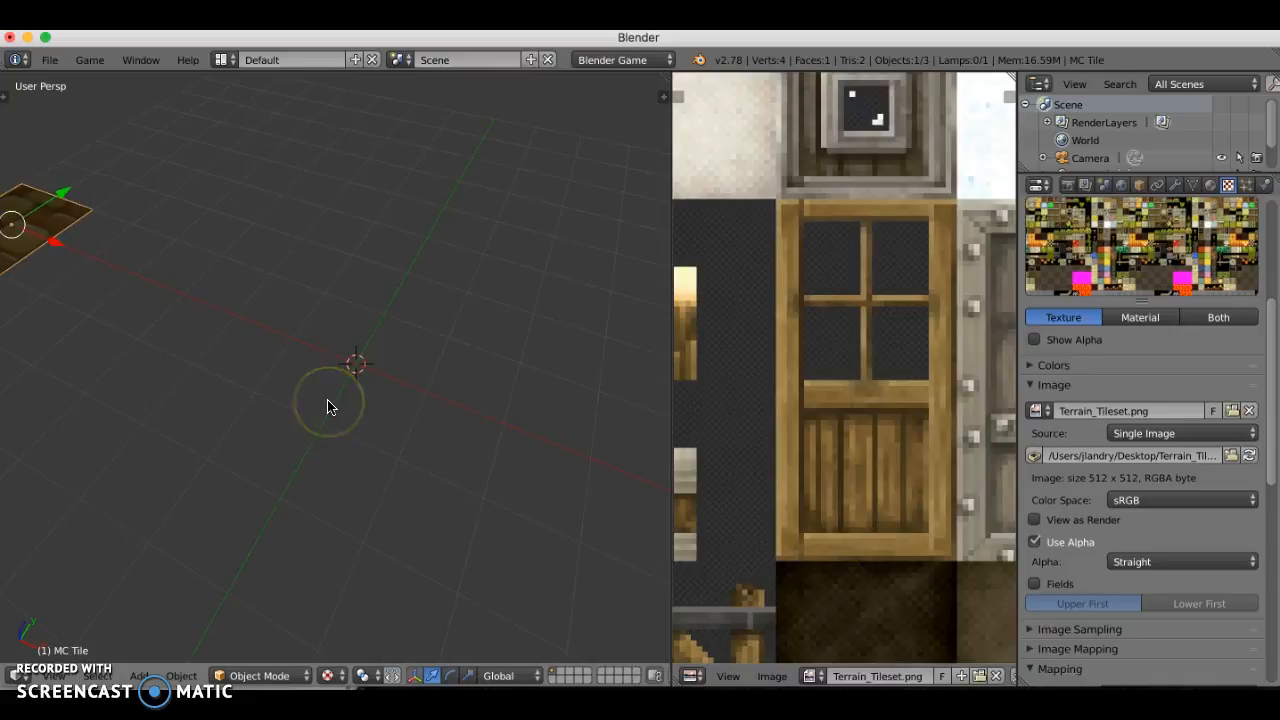
# Step: Add a new plane mesh at the scene's center
pyautogui.hotkey('shift', 'a')
pyautogui.moveTo(360, 397)
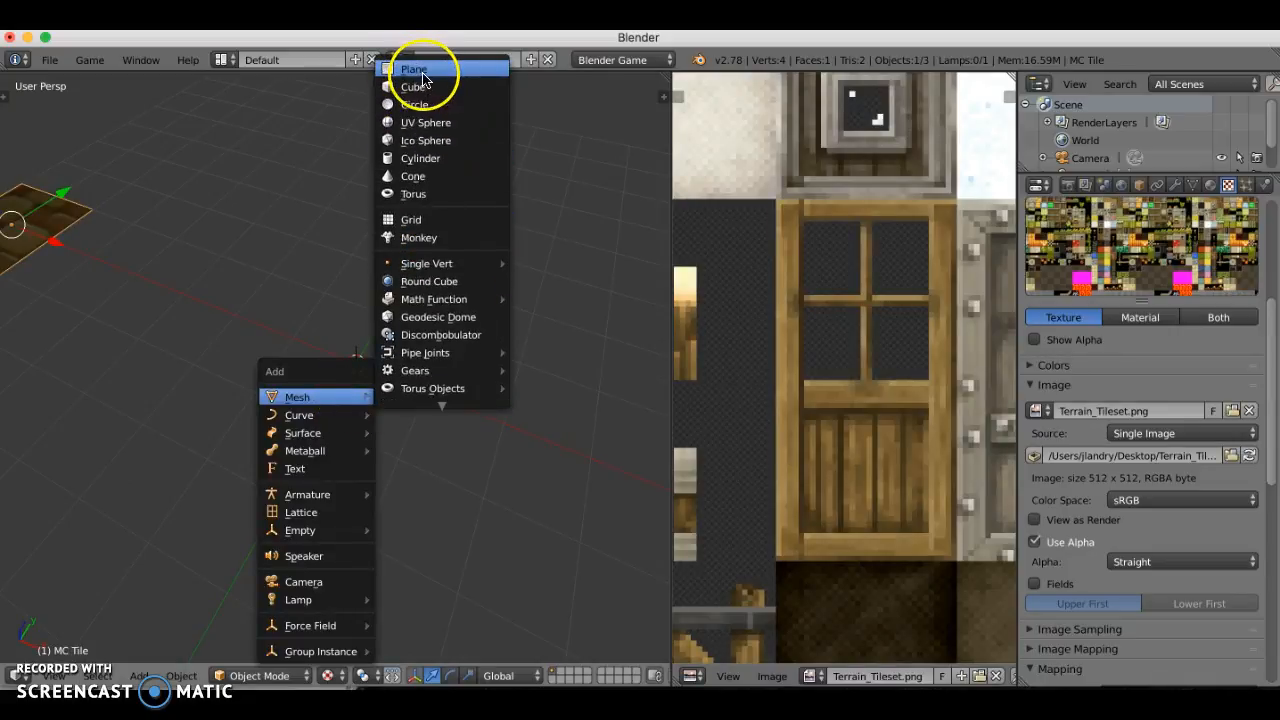
pyautogui.click(422, 70)
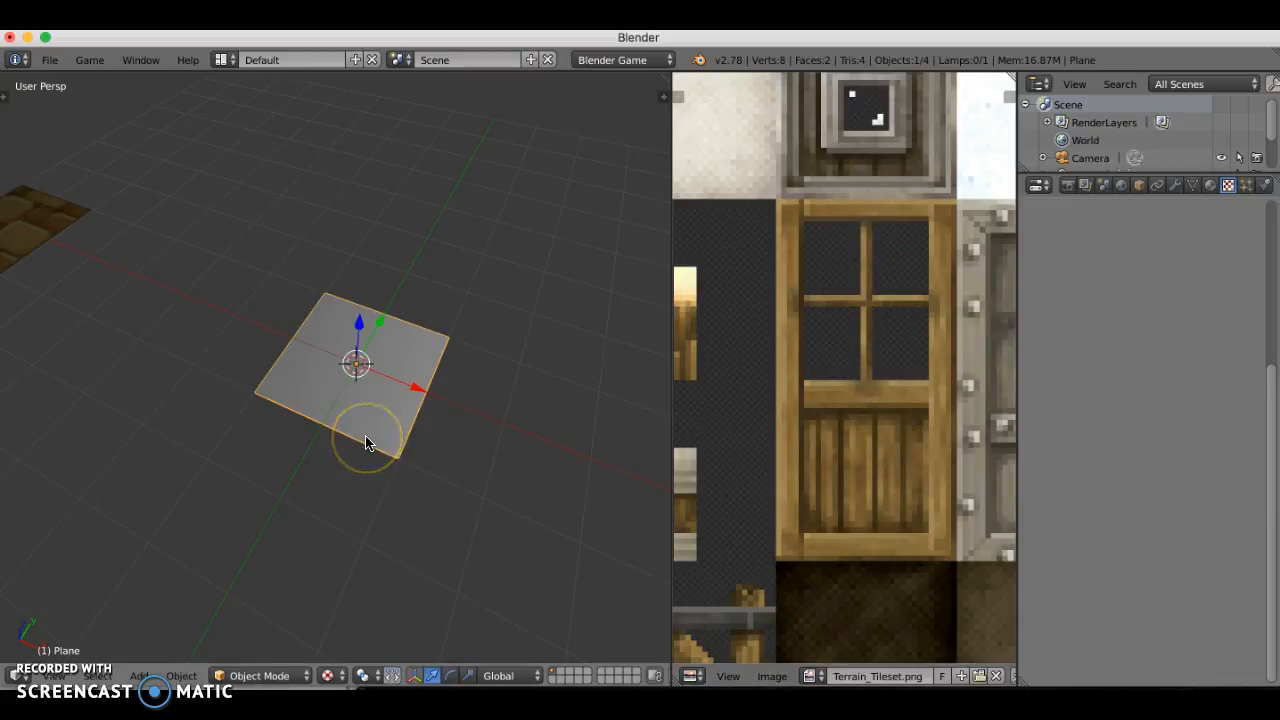
# Step: In Edit Mode, move the new plane's far edge outward along the Y axis to make a door-shaped rectangle
pyautogui.press('Tab')
pyautogui.press('a')
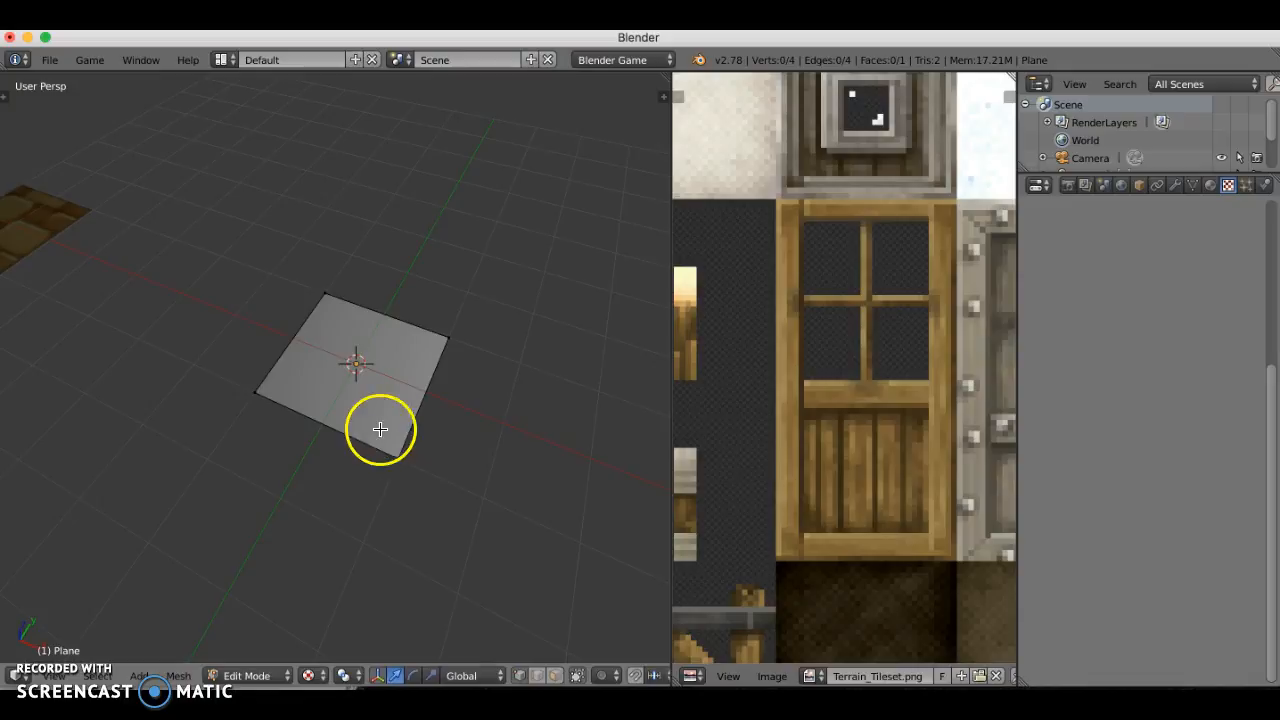
pyautogui.rightClick(326, 294)
pyautogui.keyDown('shift'); pyautogui.rightClick(450, 337); pyautogui.keyUp('shift')
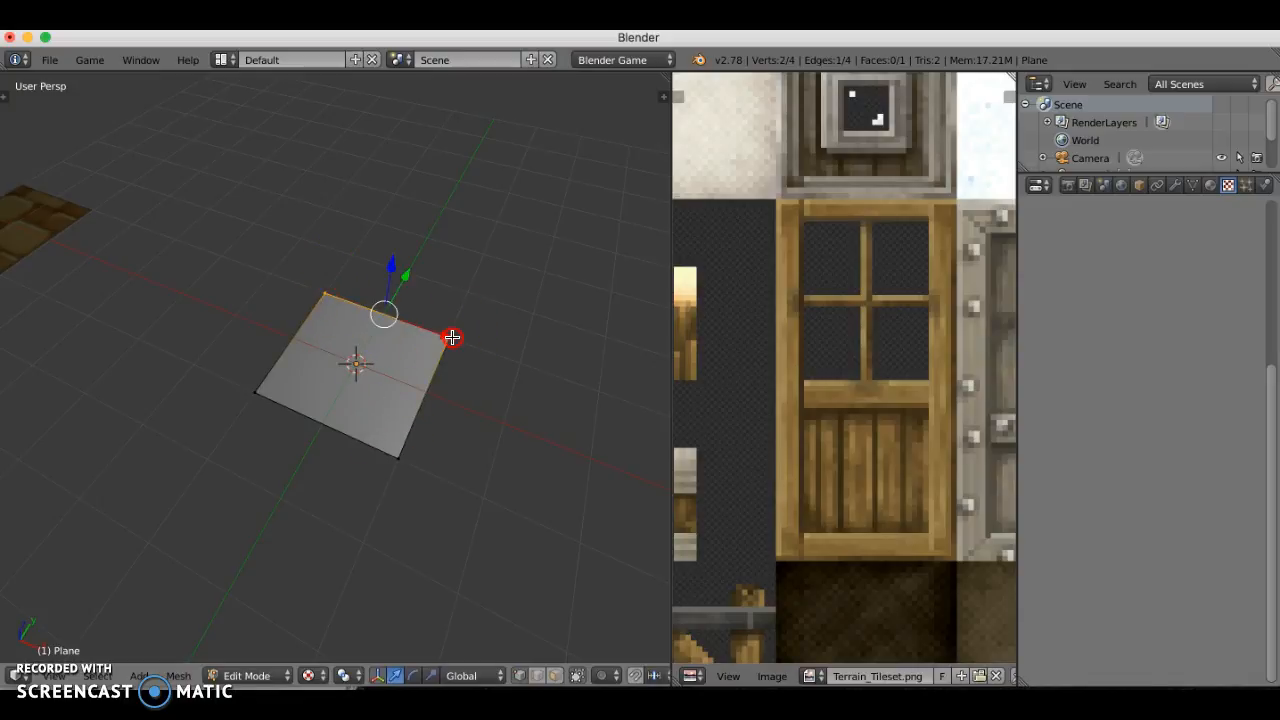
pyautogui.press('g')
pyautogui.press('y')
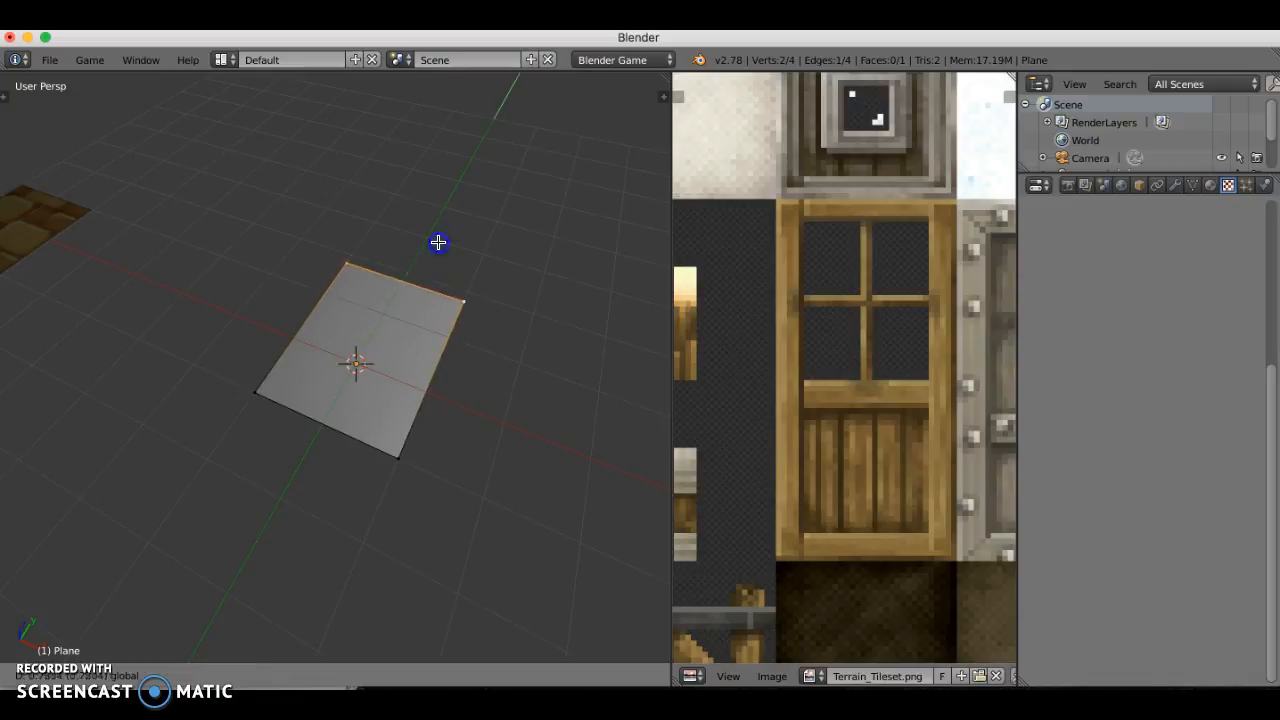
pyautogui.click(474, 201)
pyautogui.press('a')
pyautogui.moveTo(382, 361); pyautogui.dragTo(354, 477, button='middle')
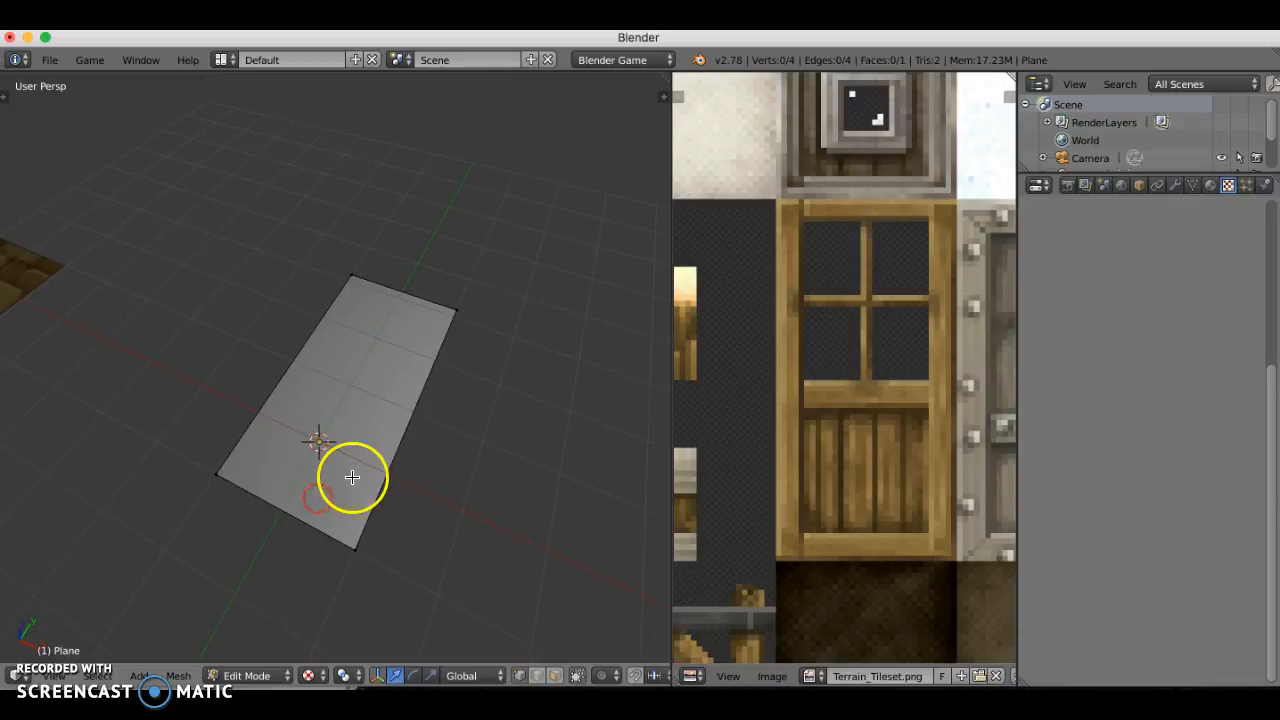
# Step: Rename the stretched plane object to Door
pyautogui.click(1139, 186)
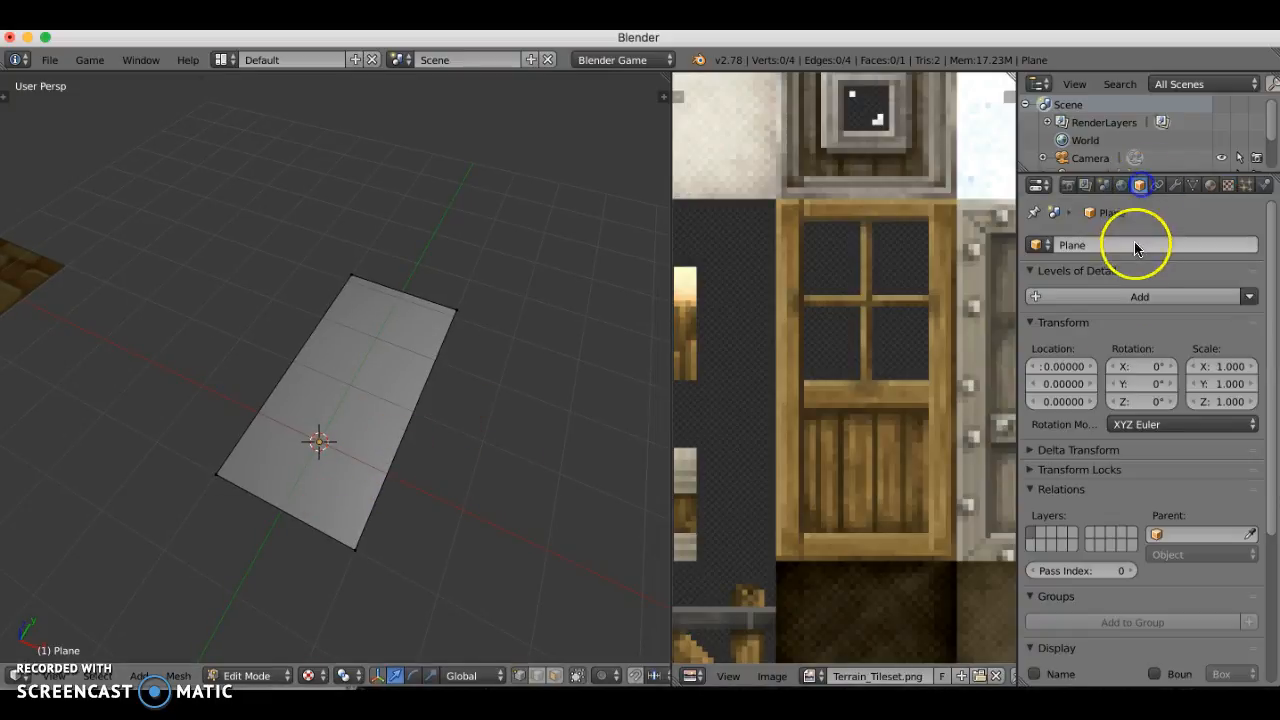
pyautogui.click(1095, 245)
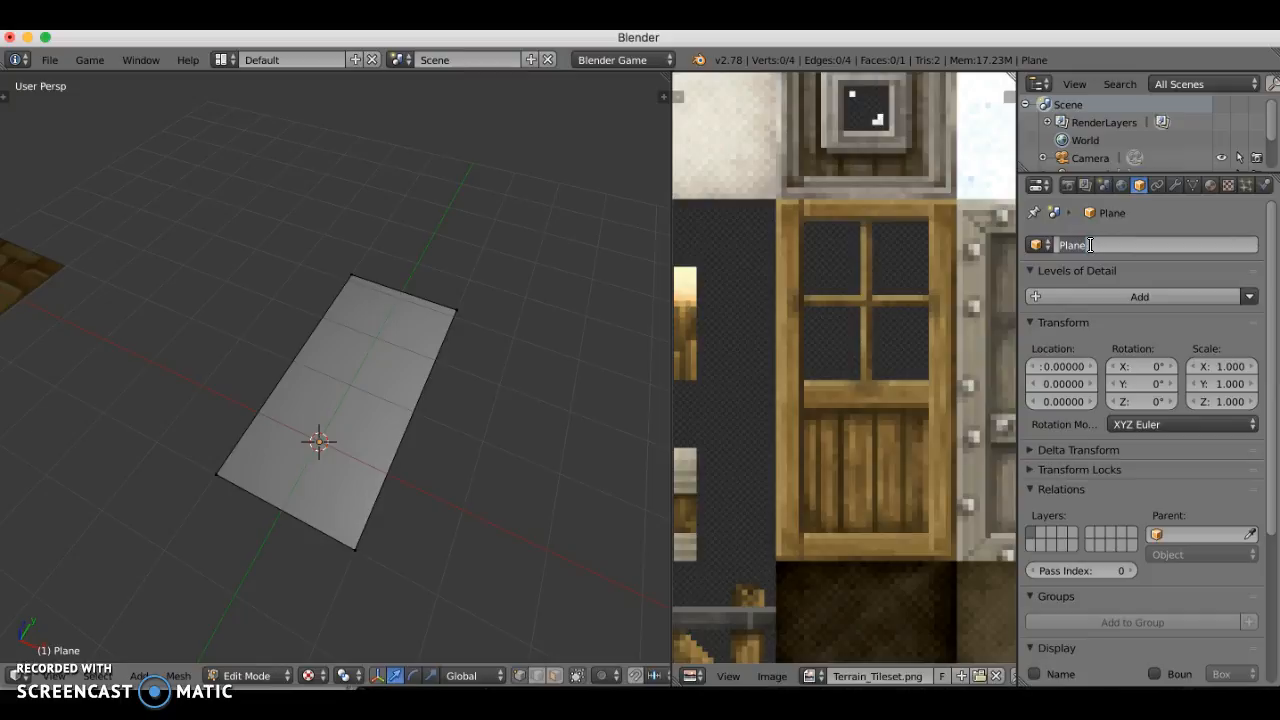
pyautogui.write('Door')
pyautogui.press('Return')
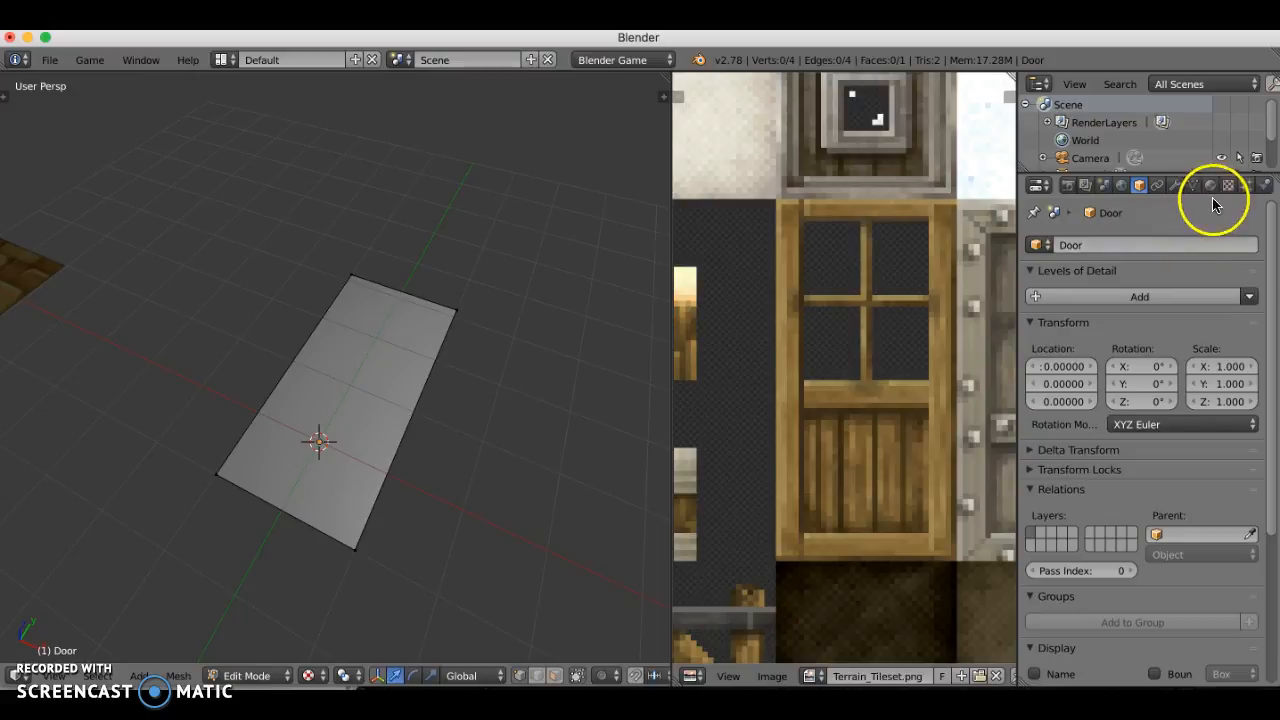
# Step: Give the Door object a new material named MC Door Mat with an image texture named MC Door Tex
pyautogui.click(1212, 187)
pyautogui.click(1126, 327)
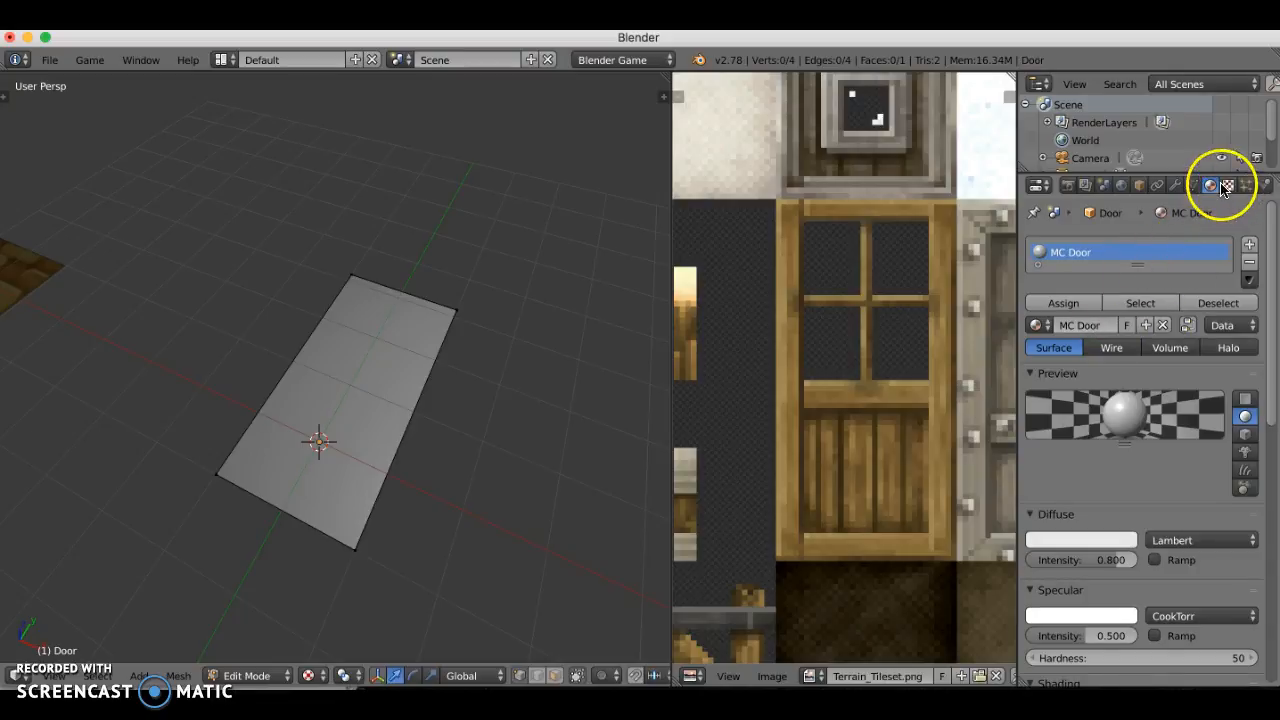
pyautogui.click(1228, 188)
pyautogui.click(1160, 346)
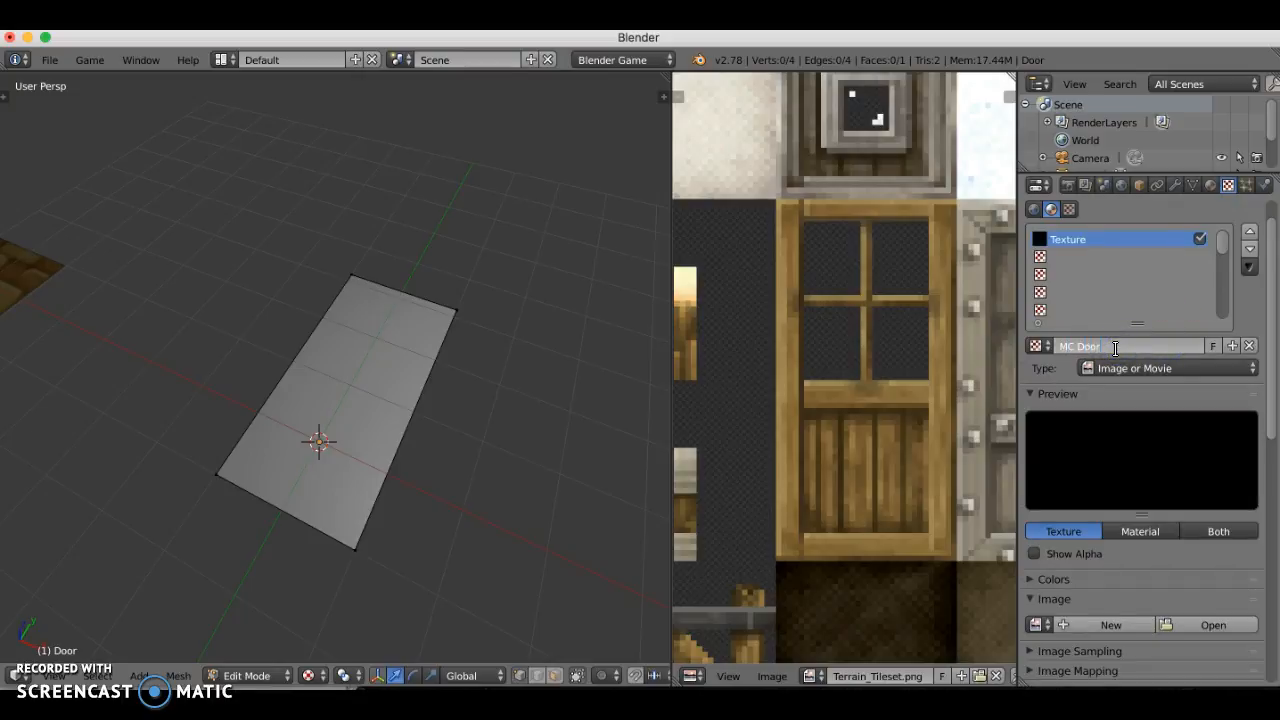
pyautogui.click(1116, 348)
pyautogui.write('MC Door Tex')
pyautogui.press('Return')
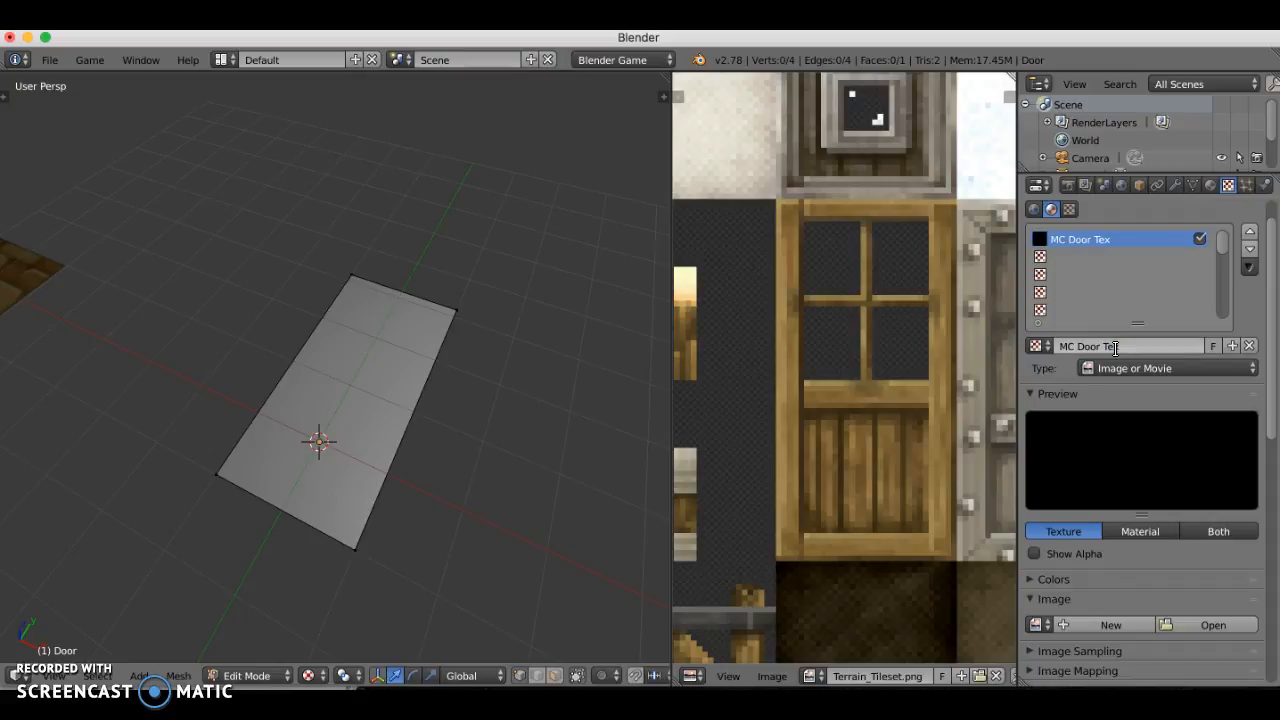
pyautogui.click(1208, 187)
pyautogui.click(1104, 326)
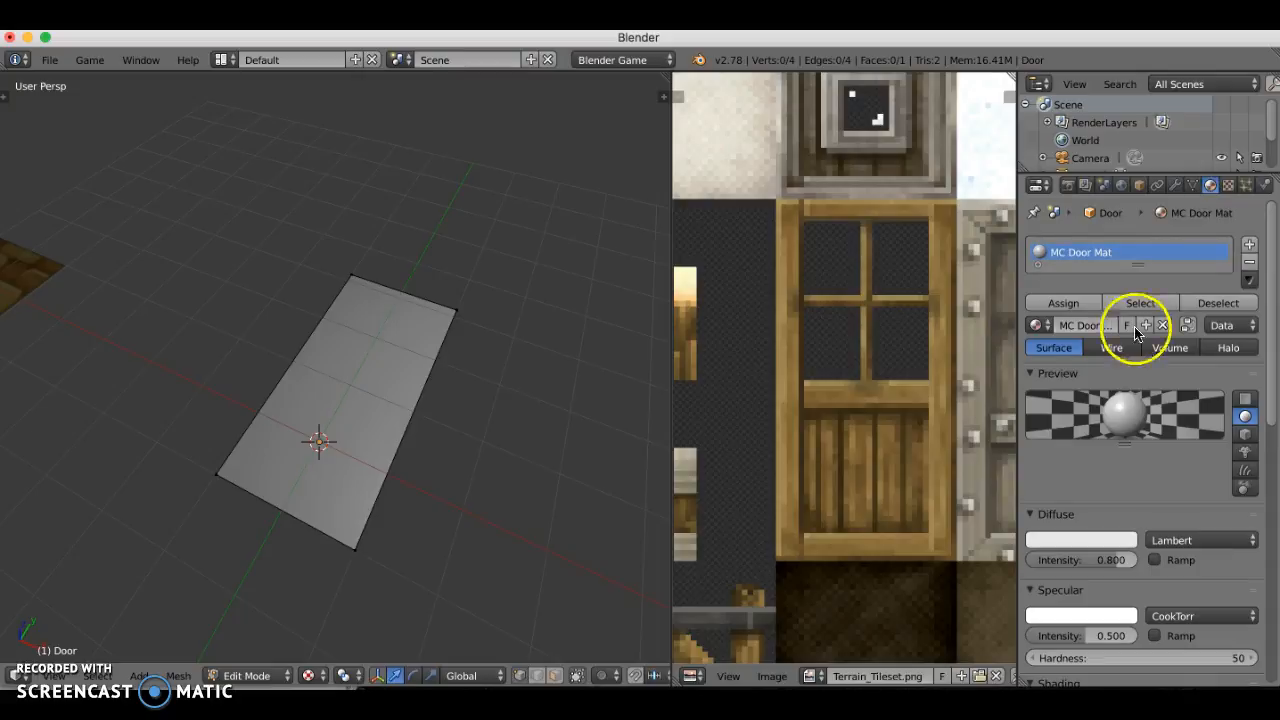
# Step: Assign the existing Terrain_Tileset.png image to the MC Door Tex texture
pyautogui.click(1228, 186)
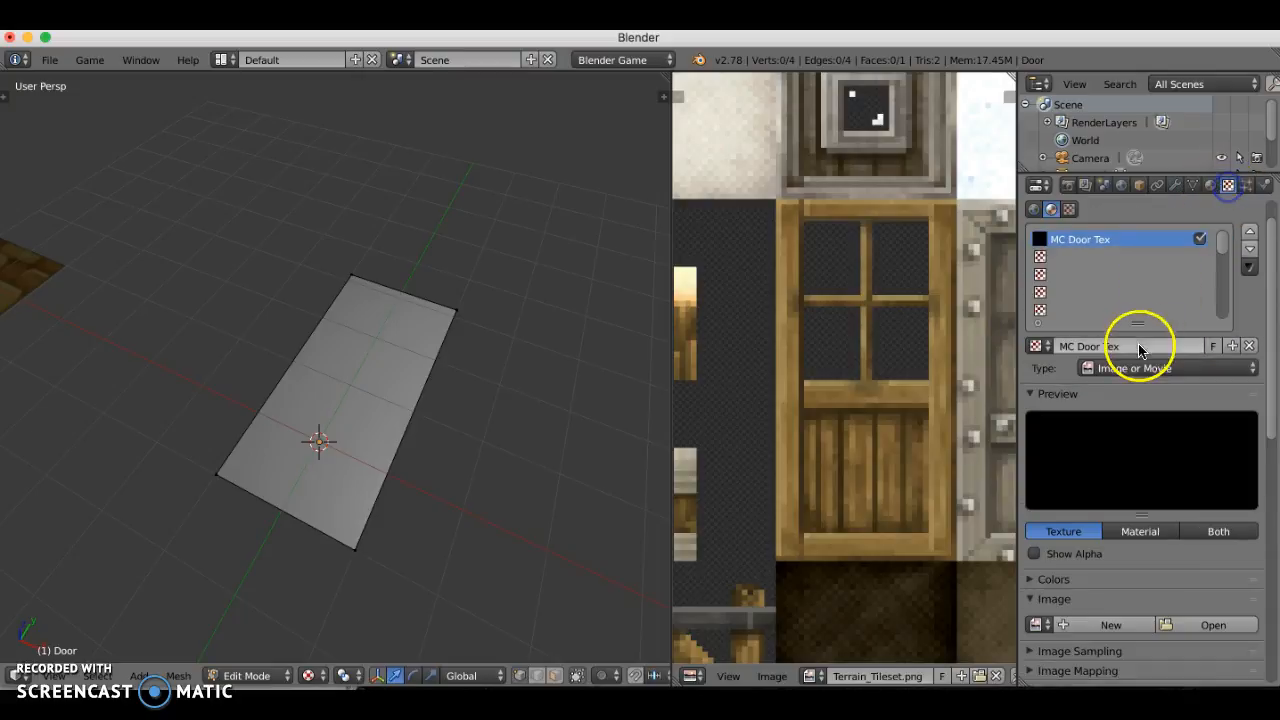
pyautogui.scroll(-4, 1100, 455)
pyautogui.scroll(-1, 1096, 460)
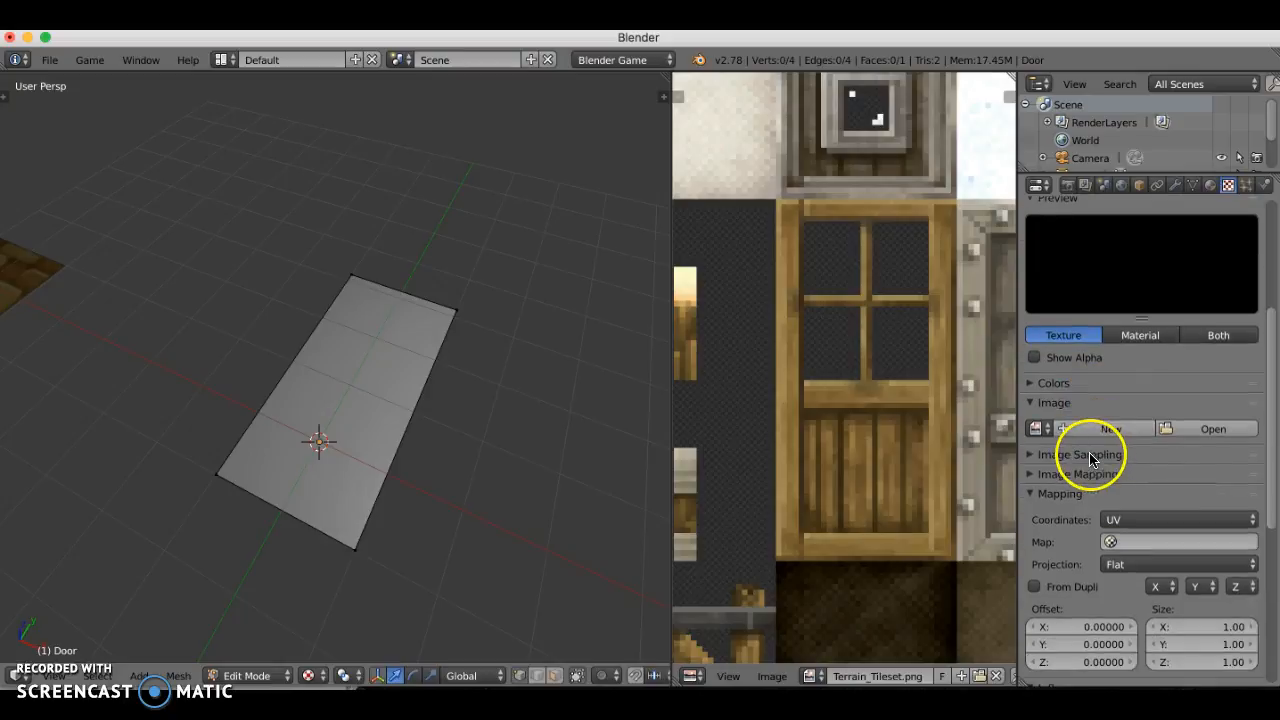
pyautogui.click(1040, 429)
pyautogui.click(991, 457)
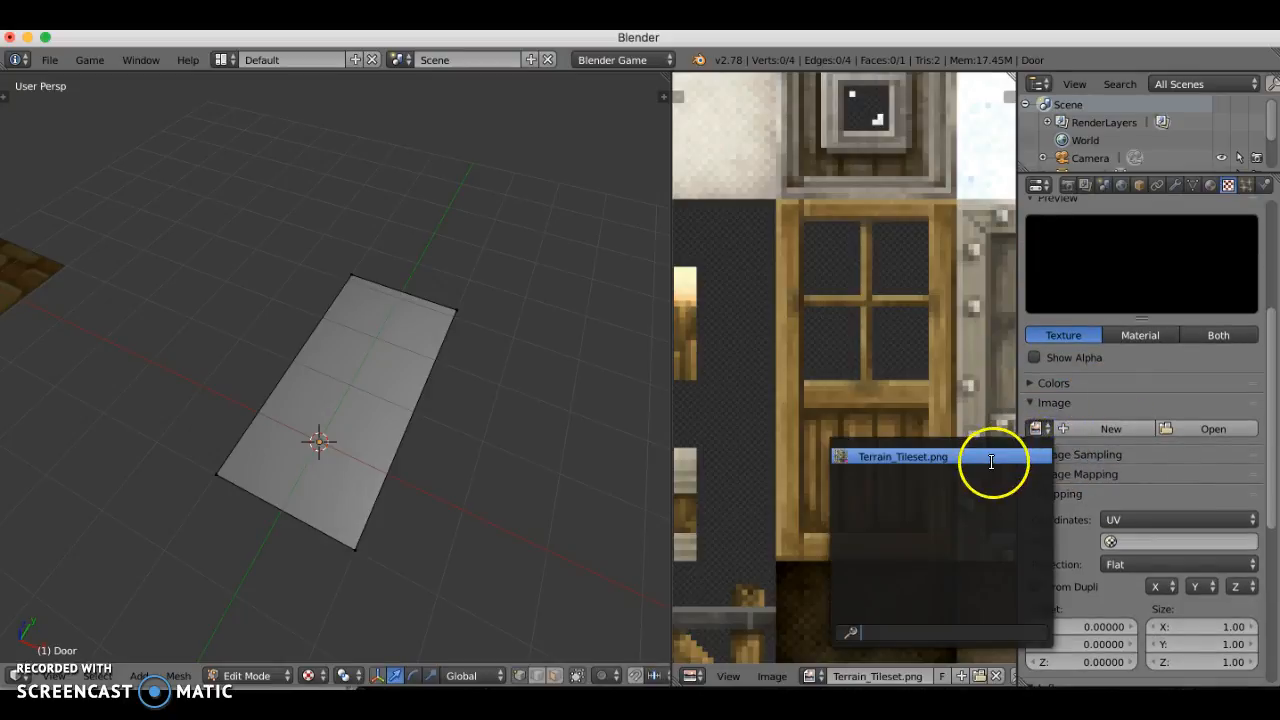
pyautogui.click(1140, 292)
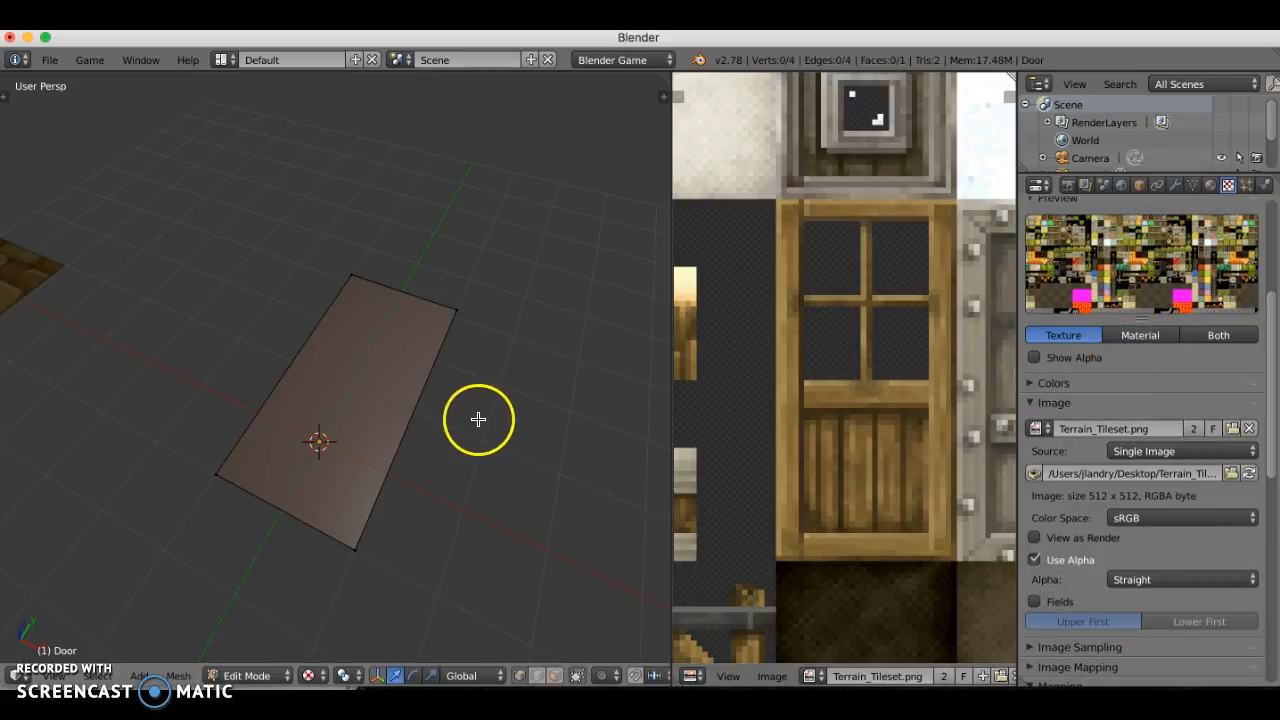
# Step: Select the whole Door mesh and unwrap it onto the tileset image
pyautogui.scroll(-1, 412, 438)
pyautogui.scroll(-2, 729, 457)
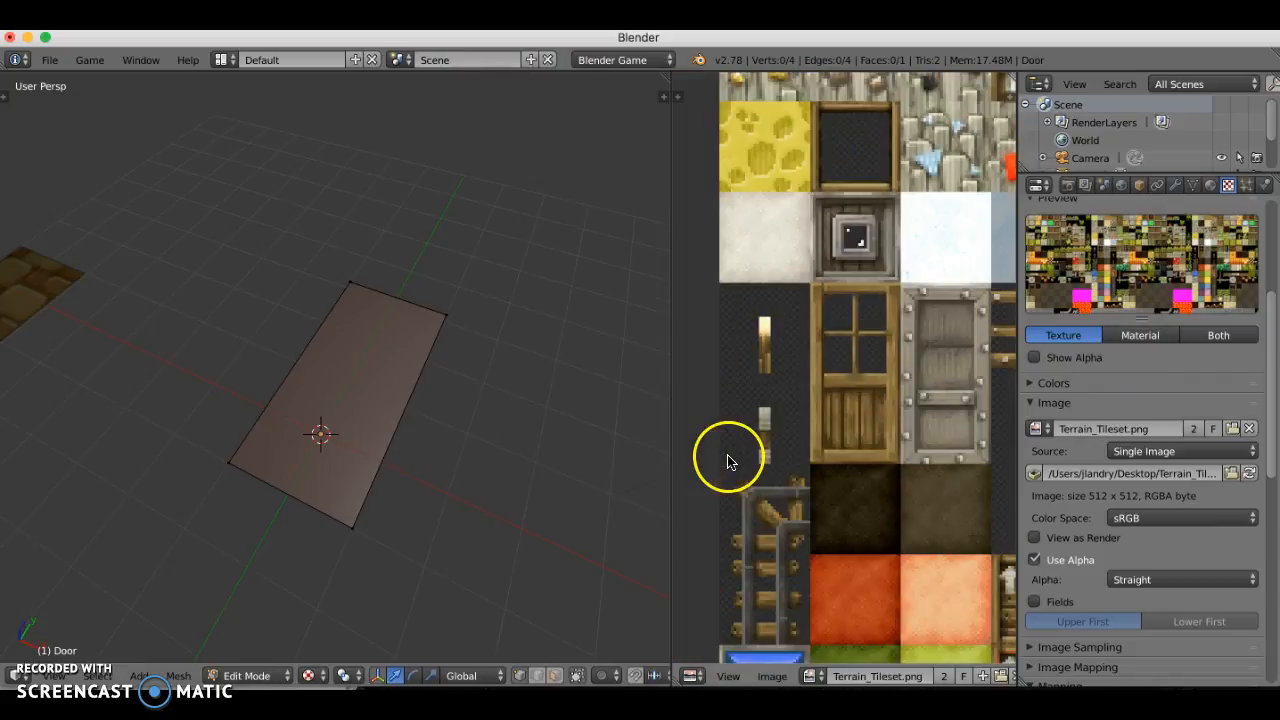
pyautogui.press('a')
pyautogui.press('a')
pyautogui.press('a')
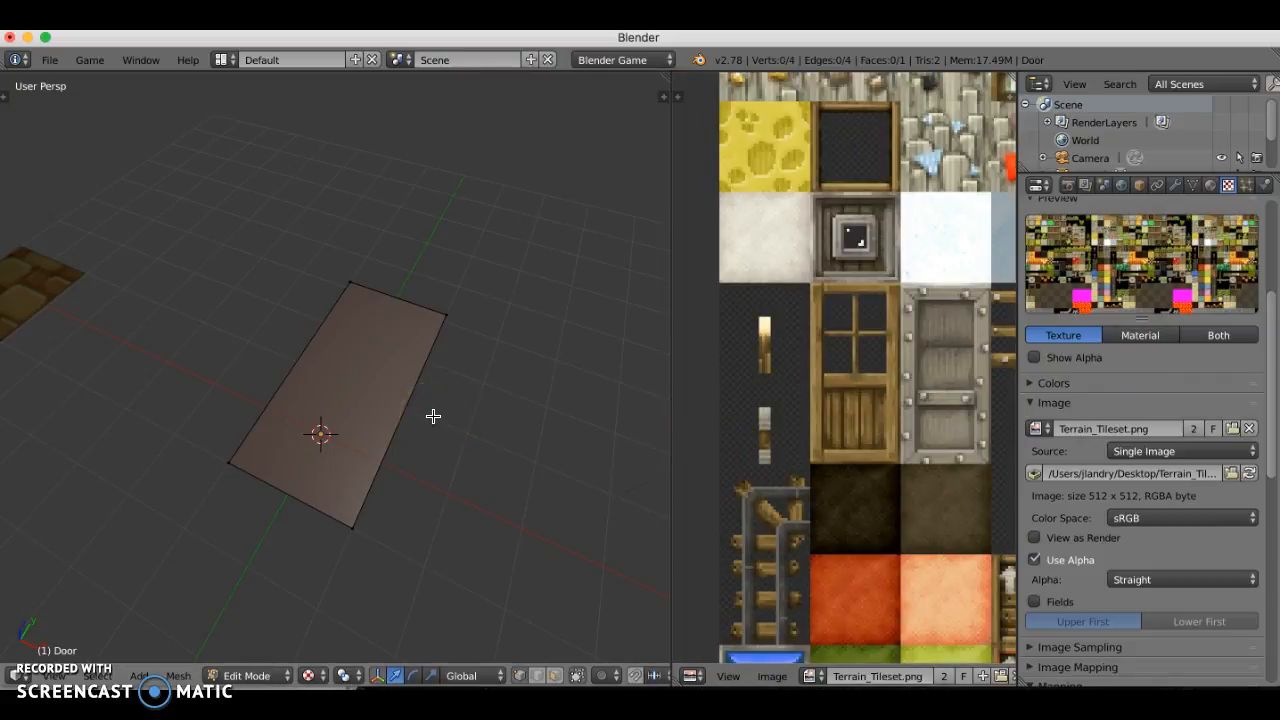
pyautogui.press('u')
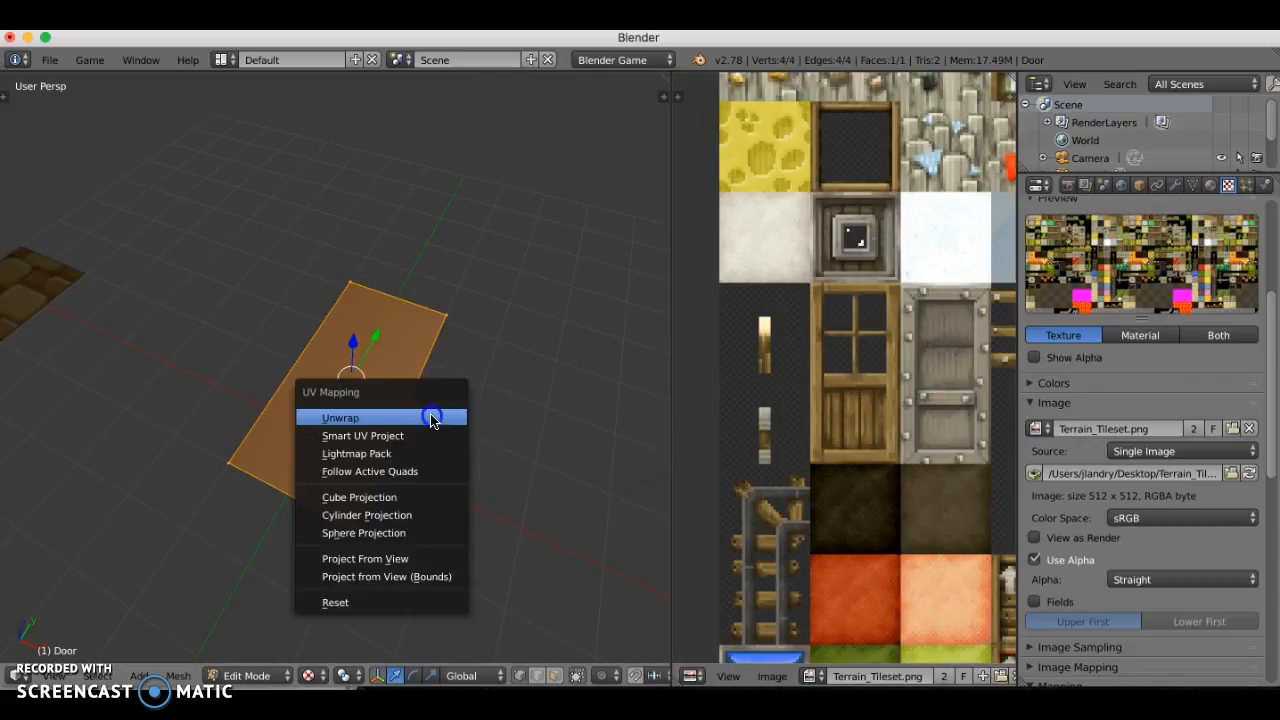
pyautogui.click(432, 420)
# Step: Enlarge the UV/Image Editor, scale the UV face down to about four tiles wide, and move it over the door tiles
pyautogui.moveTo(667, 426); pyautogui.dragTo(311, 423)
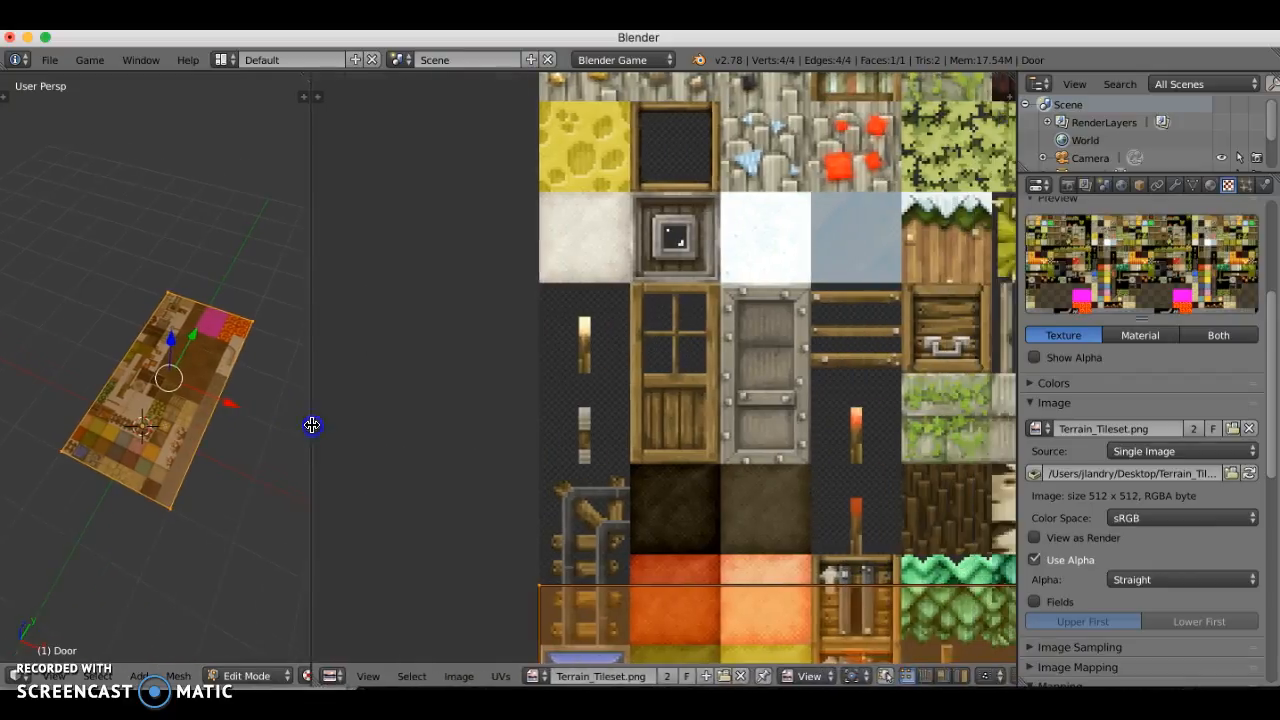
pyautogui.scroll(-5, 663, 457)
pyautogui.moveTo(754, 490); pyautogui.dragTo(552, 407, button='middle')
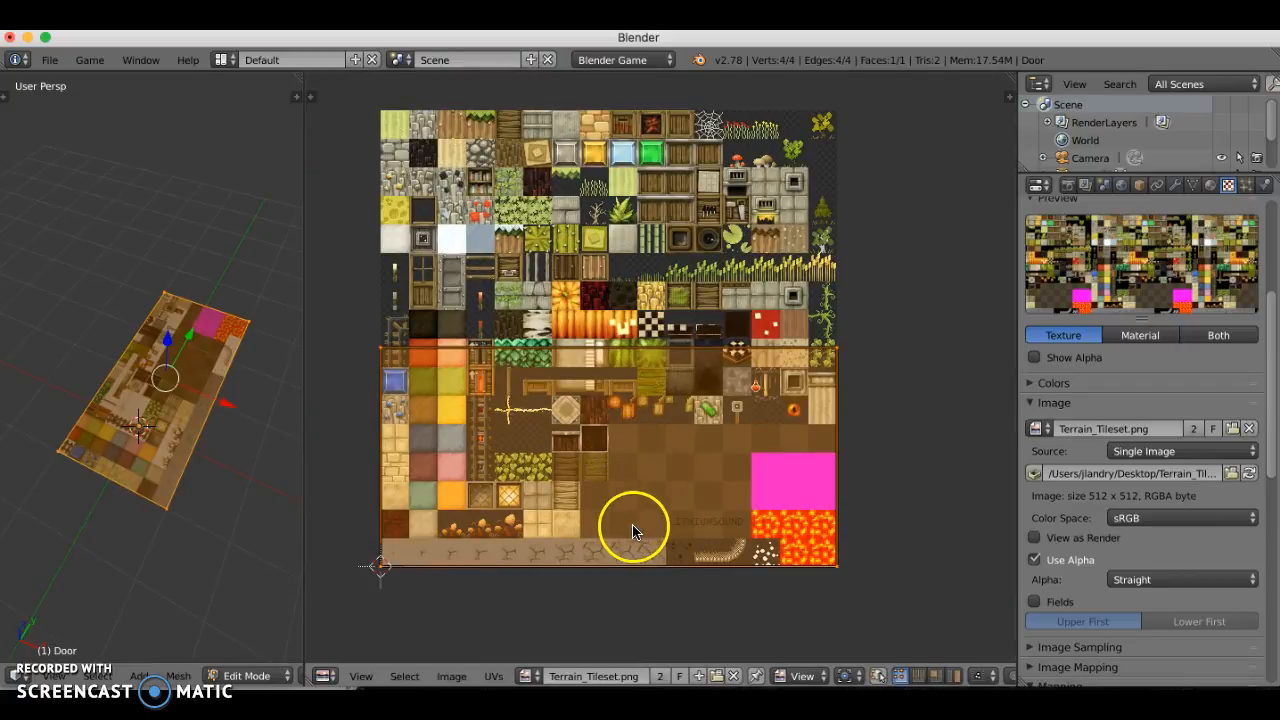
pyautogui.press('s')
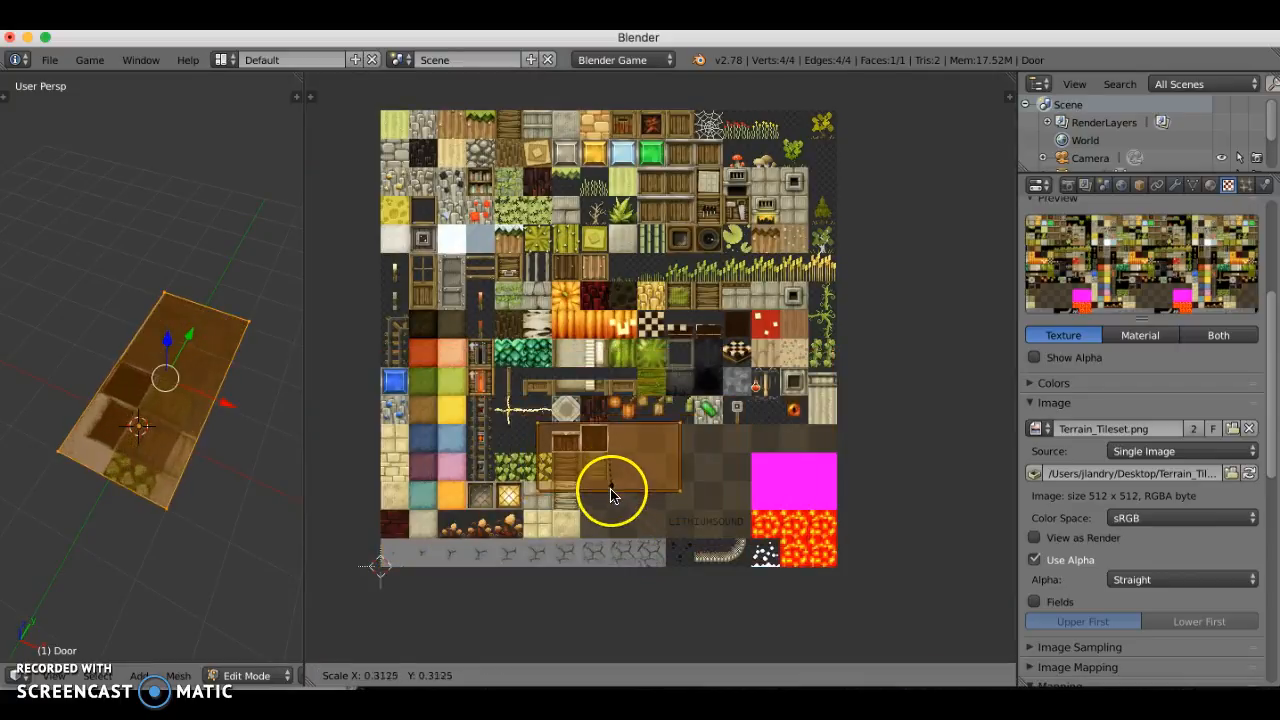
pyautogui.click(609, 484)
pyautogui.press('g')
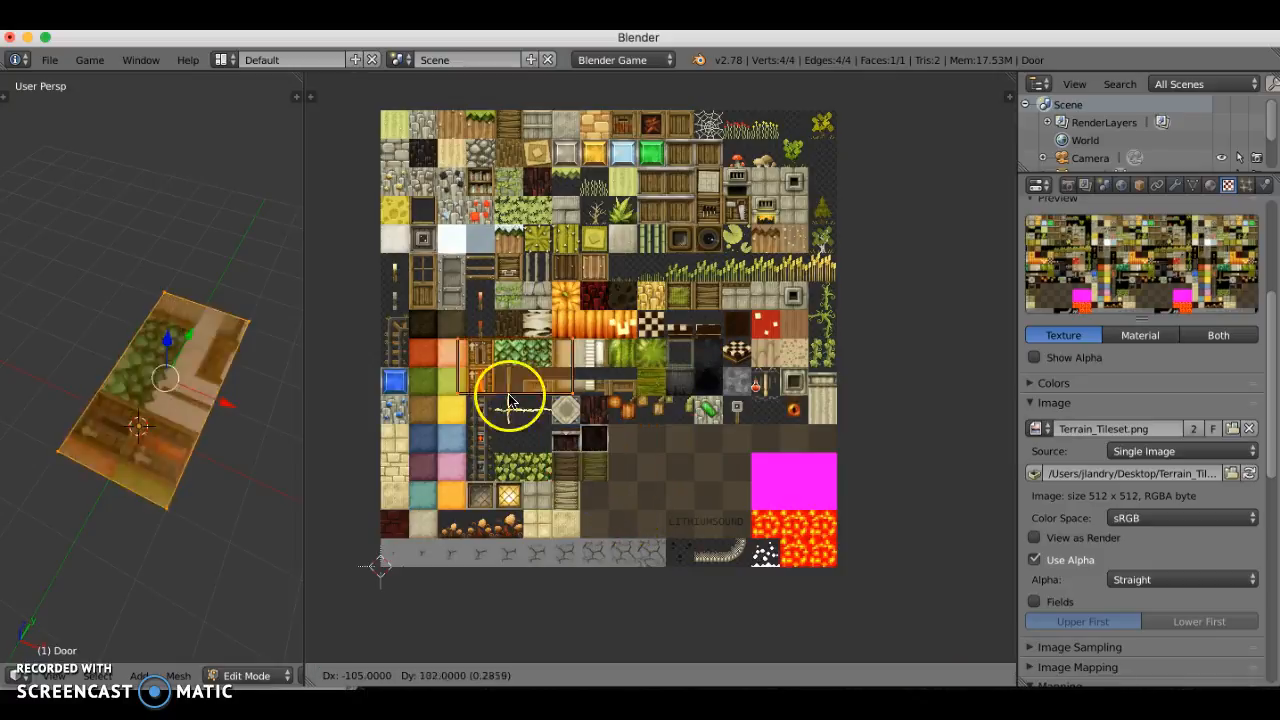
pyautogui.click(473, 342)
# Step: Scale the UV face down further by about 0.45 and move it over the wooden door tile
pyautogui.scroll(6, 473, 342)
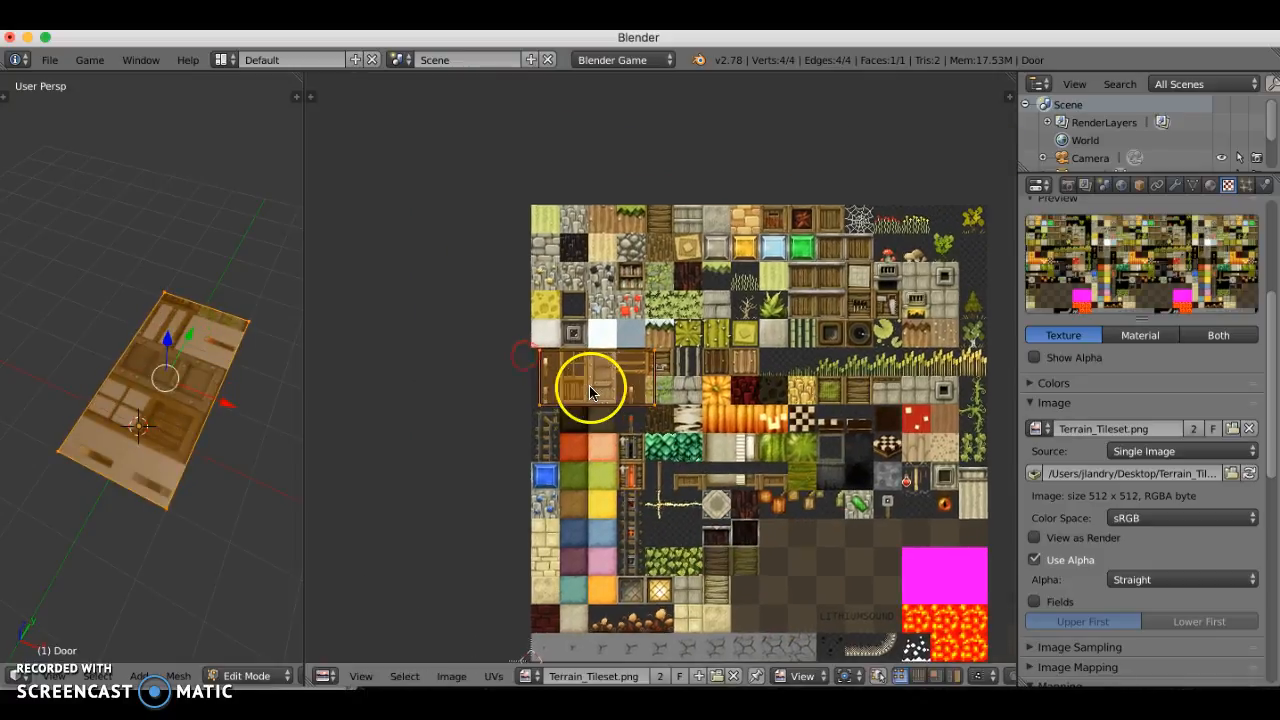
pyautogui.scroll(3, 631, 400)
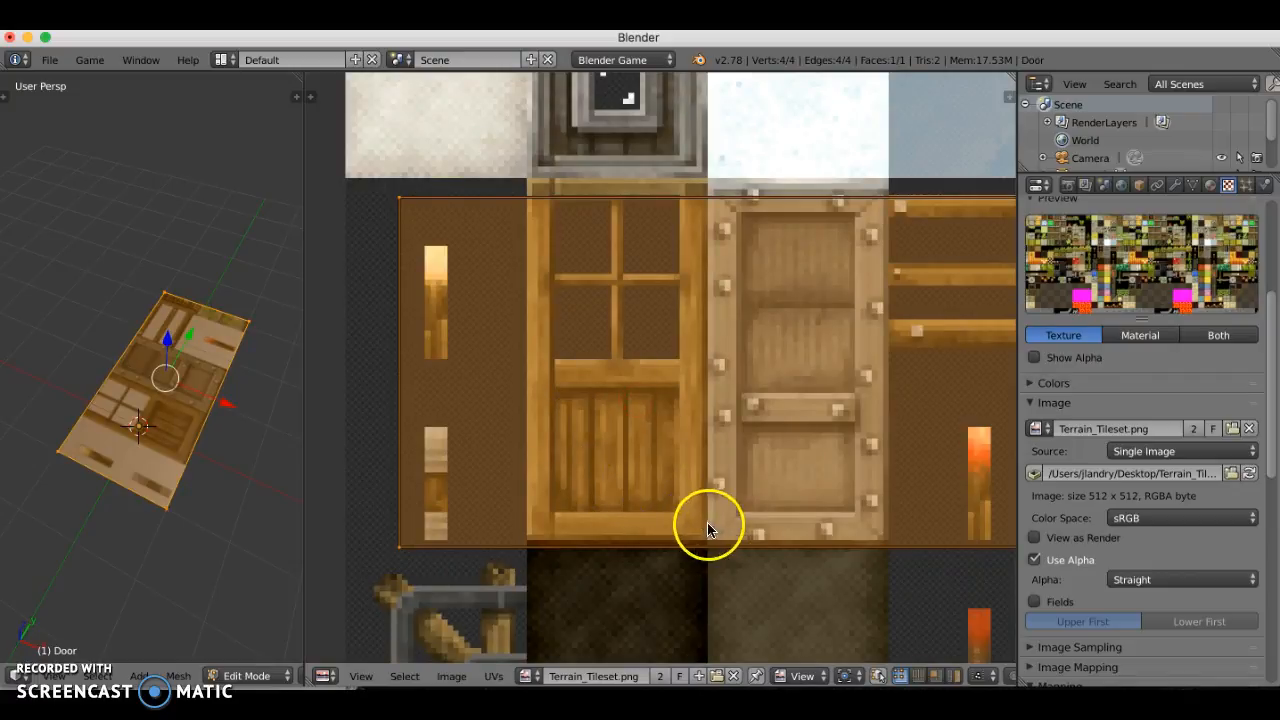
pyautogui.press('s')
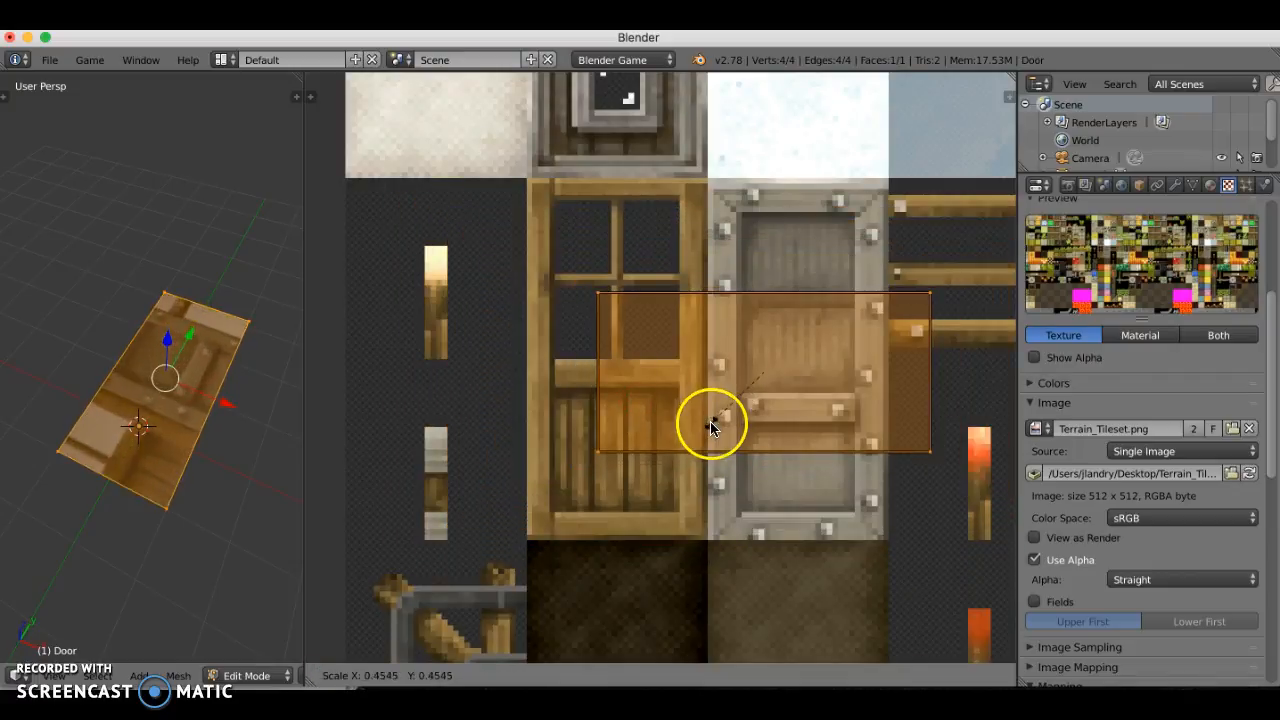
pyautogui.click(710, 421)
pyautogui.moveTo(725, 474); pyautogui.dragTo(609, 447)
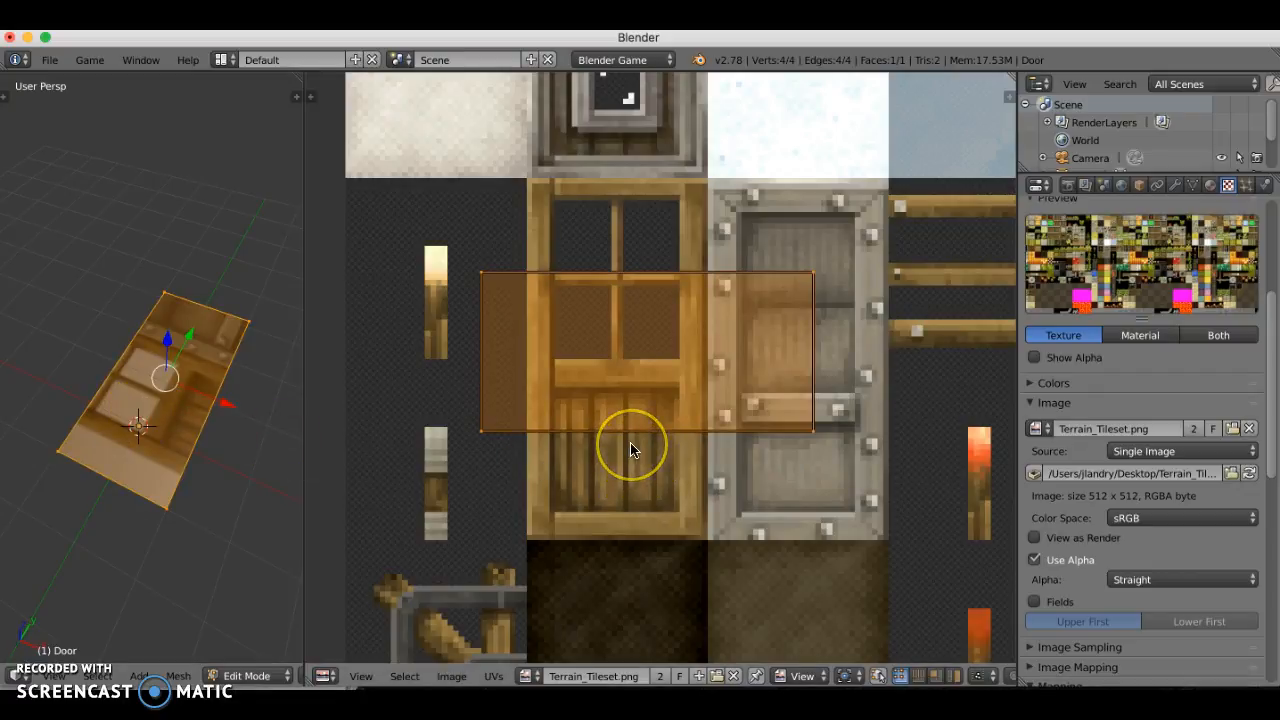
# Step: Try rotating the UV face 90°, check the door's orientation on the plane from above, and undo the rotation
pyautogui.press('r')
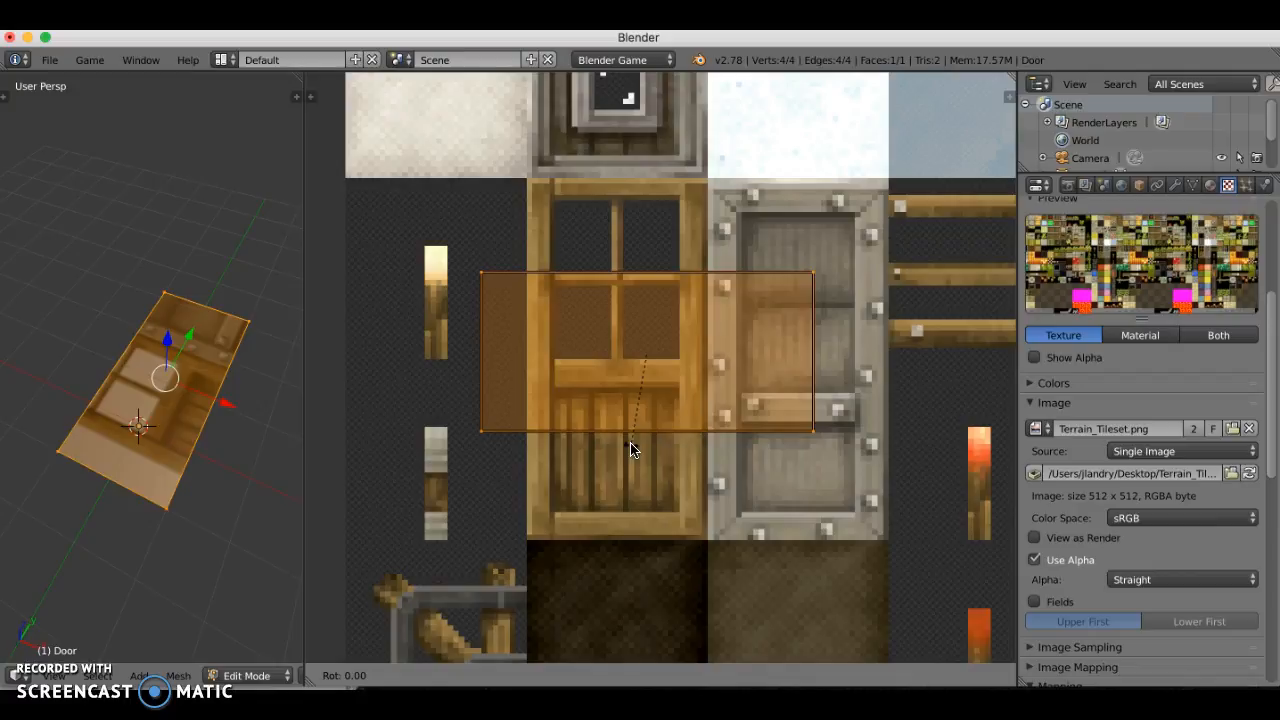
pyautogui.write('90')
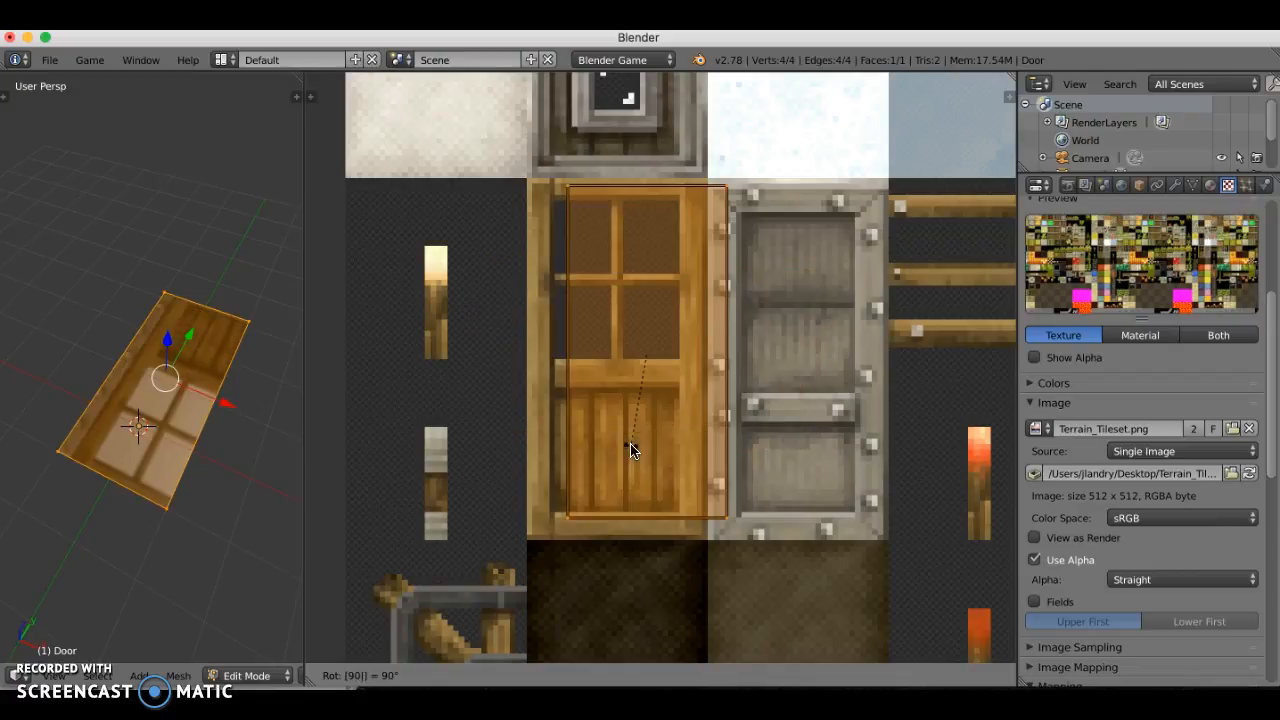
pyautogui.click(630, 450)
pyautogui.moveTo(140, 440); pyautogui.dragTo(180, 472, button='middle')
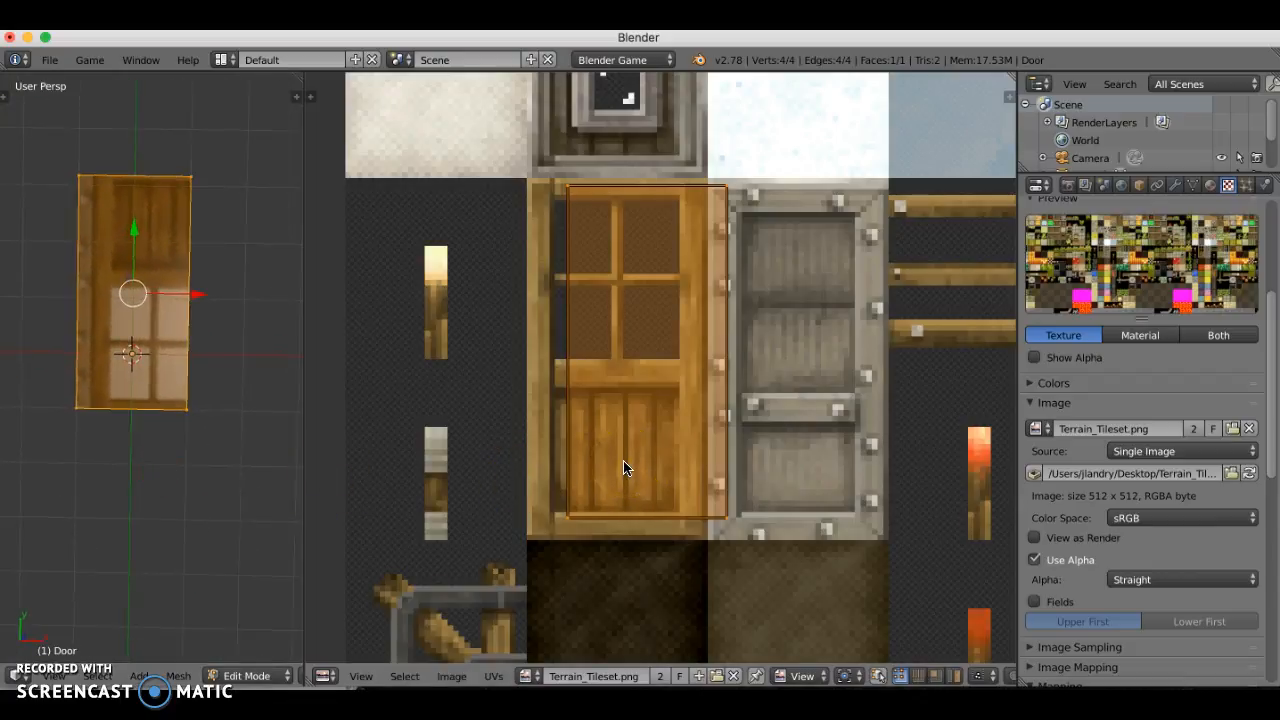
pyautogui.press('super+z')
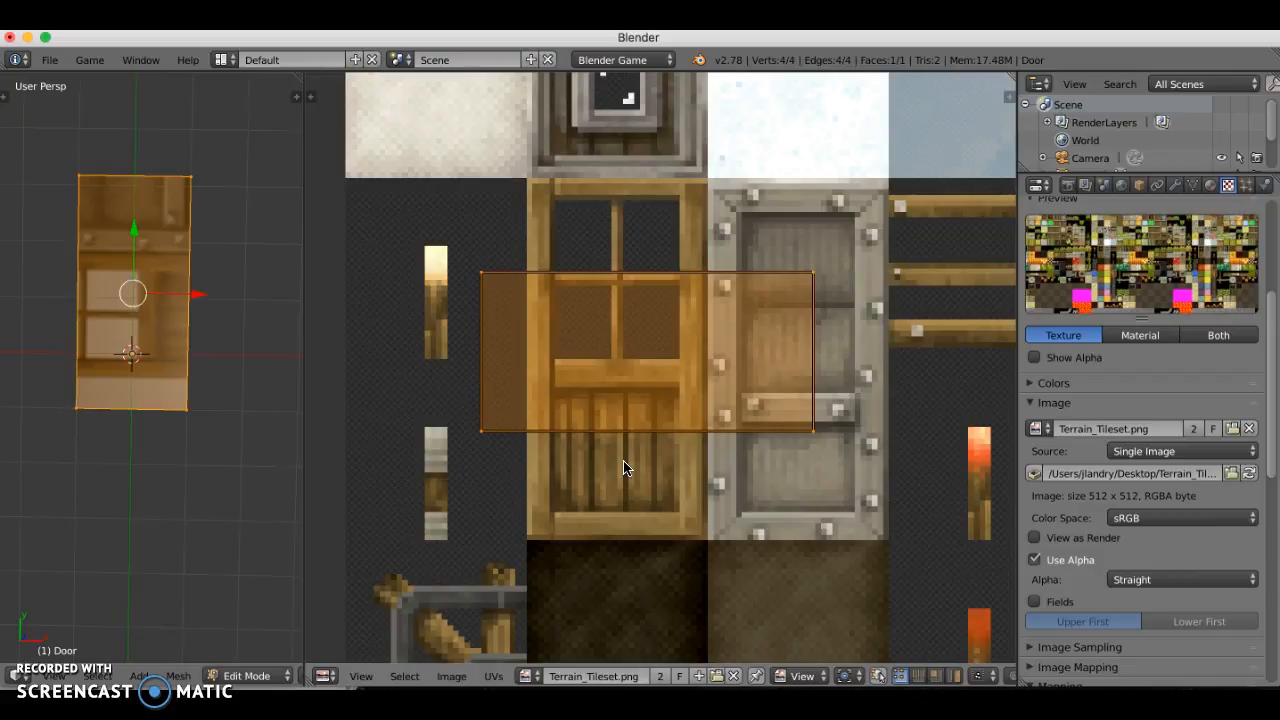
# Step: Rotate the UV face -90° and move it so its upper-left corner meets the wooden door's upper-left corner
pyautogui.press('r')
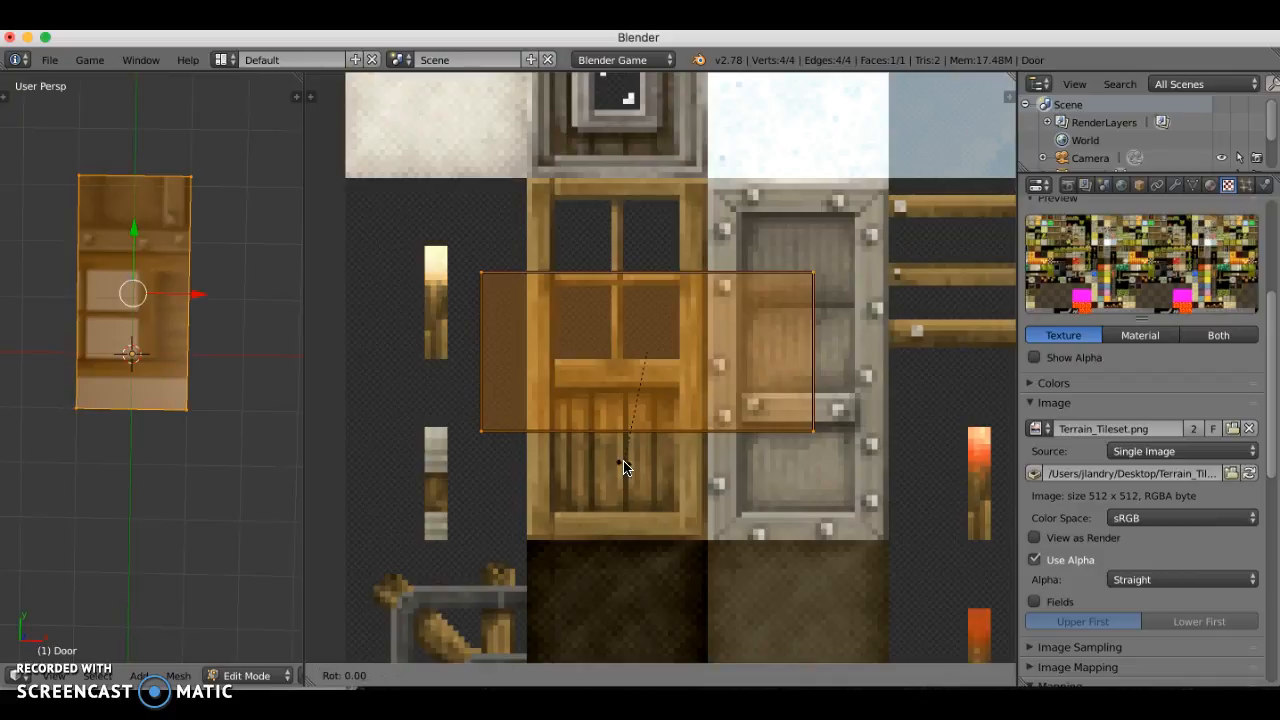
pyautogui.write('90')
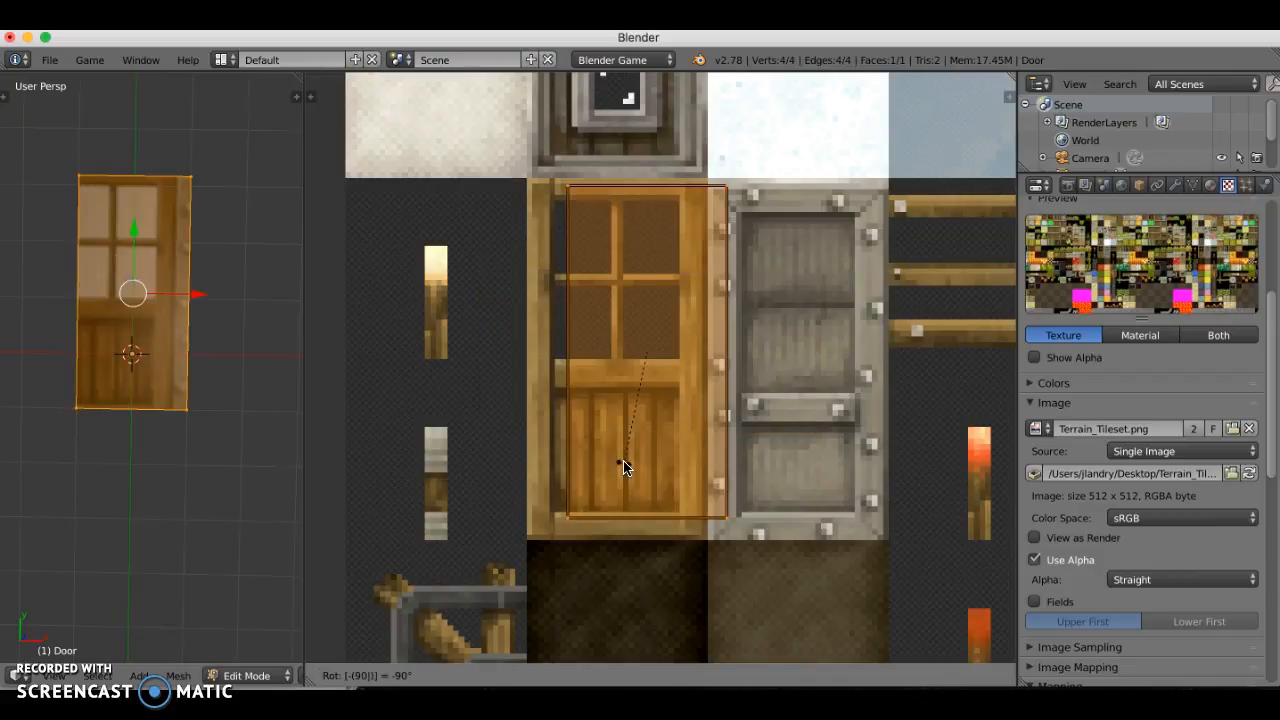
pyautogui.click(623, 465)
pyautogui.moveTo(615, 470); pyautogui.dragTo(590, 461)
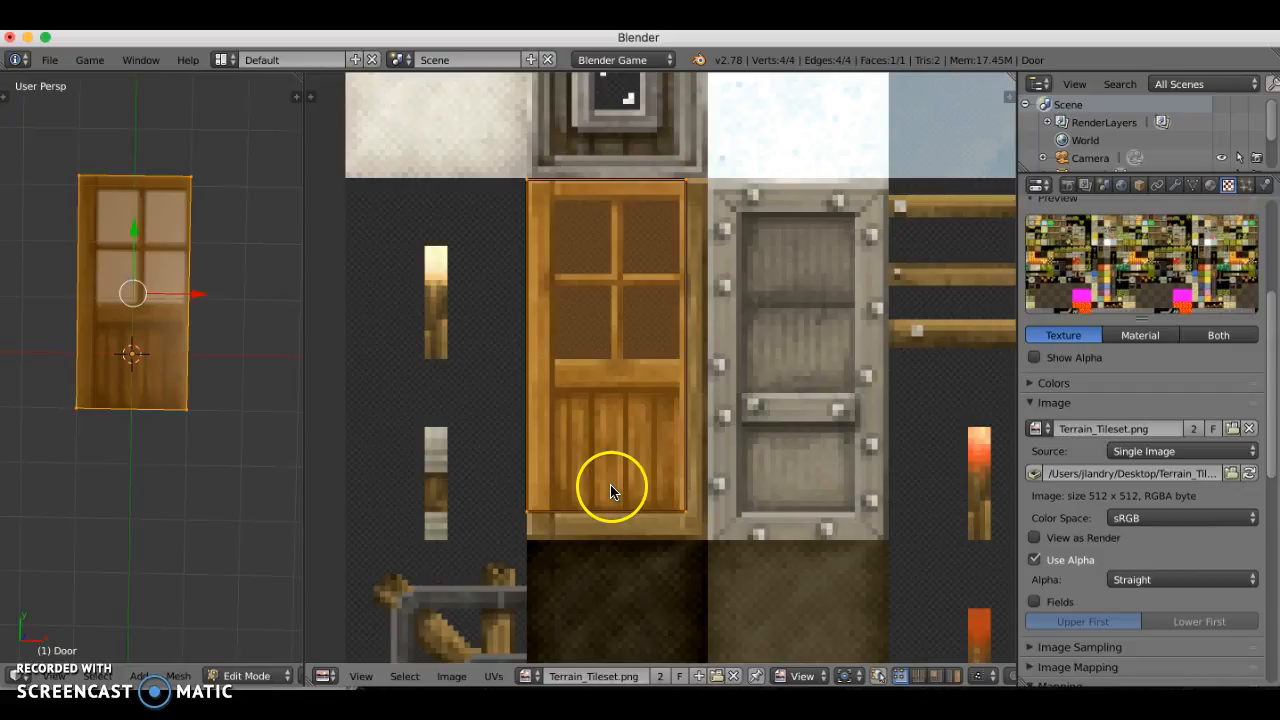
# Step: Select the right edge of the UV face and move it along X to the wooden door tile's right edge
pyautogui.press('a')
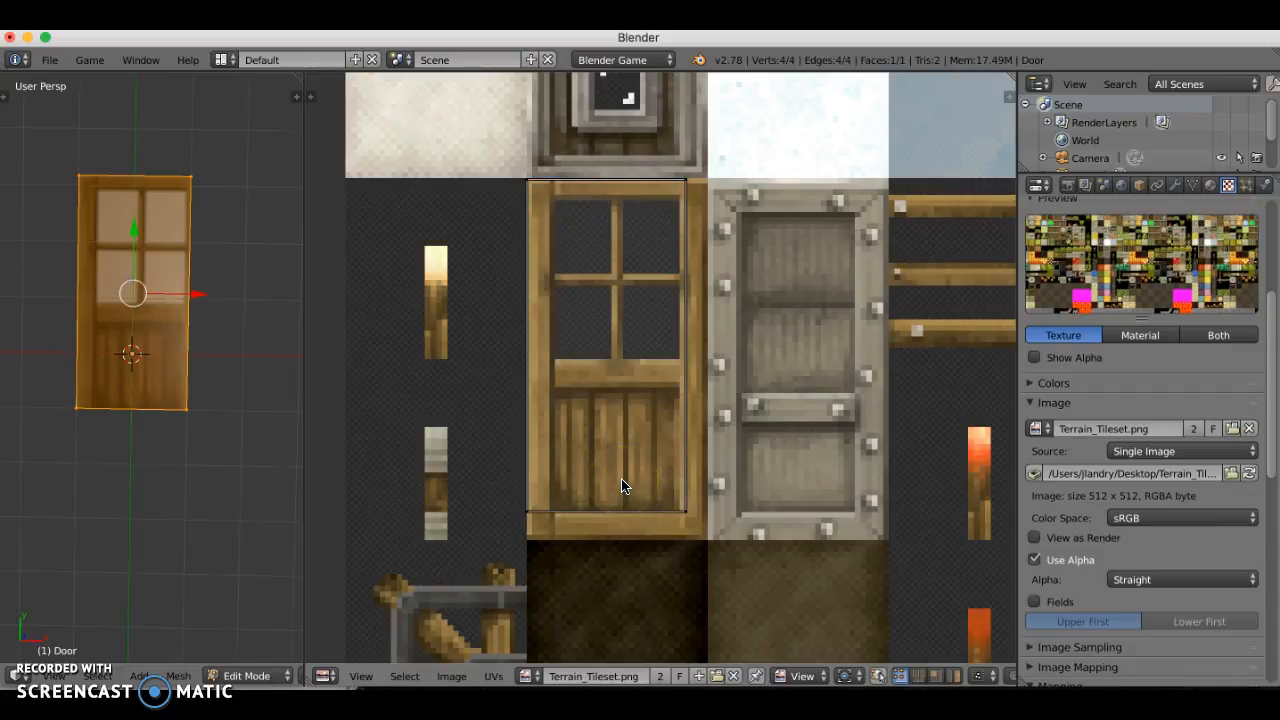
pyautogui.press('b')
pyautogui.moveTo(629, 145); pyautogui.dragTo(750, 518)
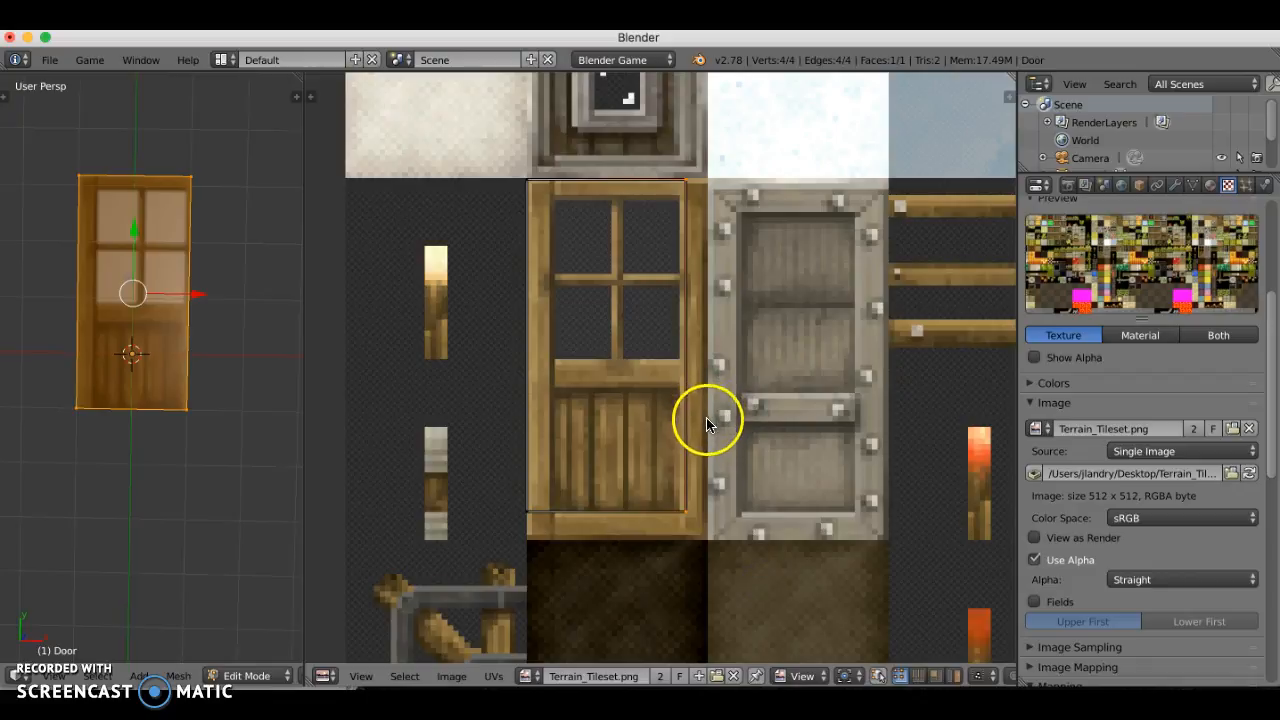
pyautogui.press('g')
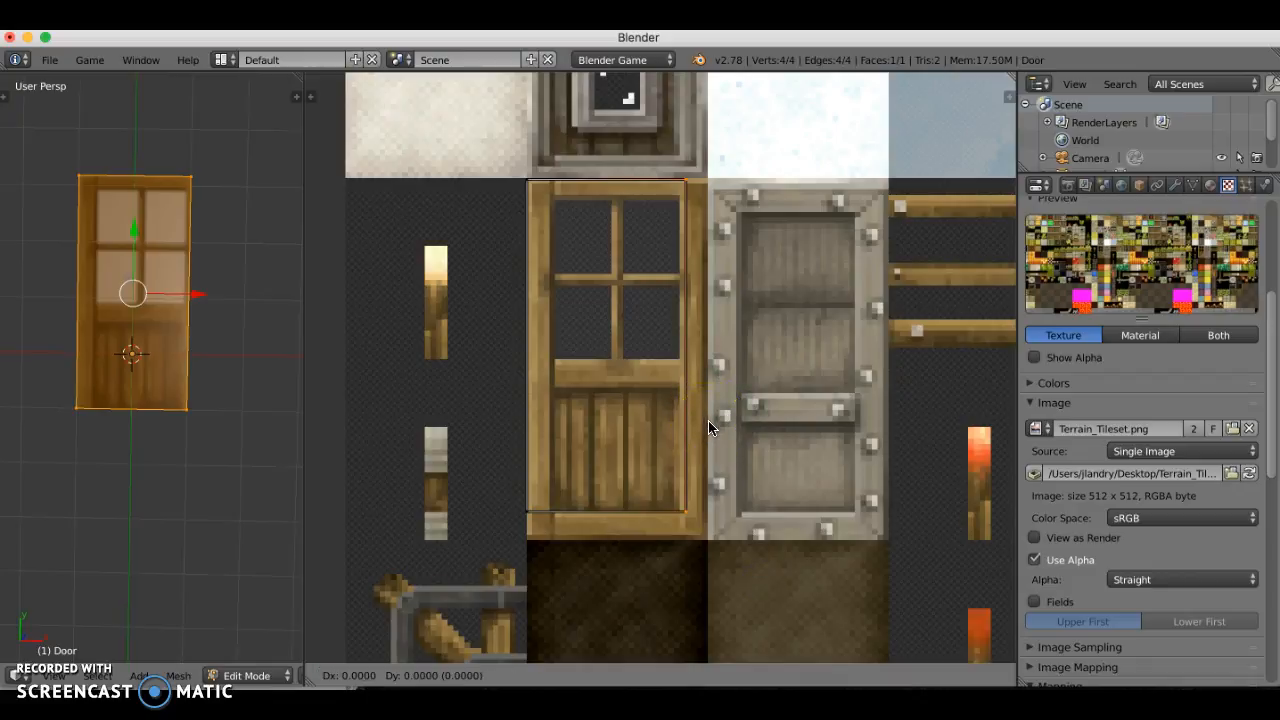
pyautogui.click(726, 420)
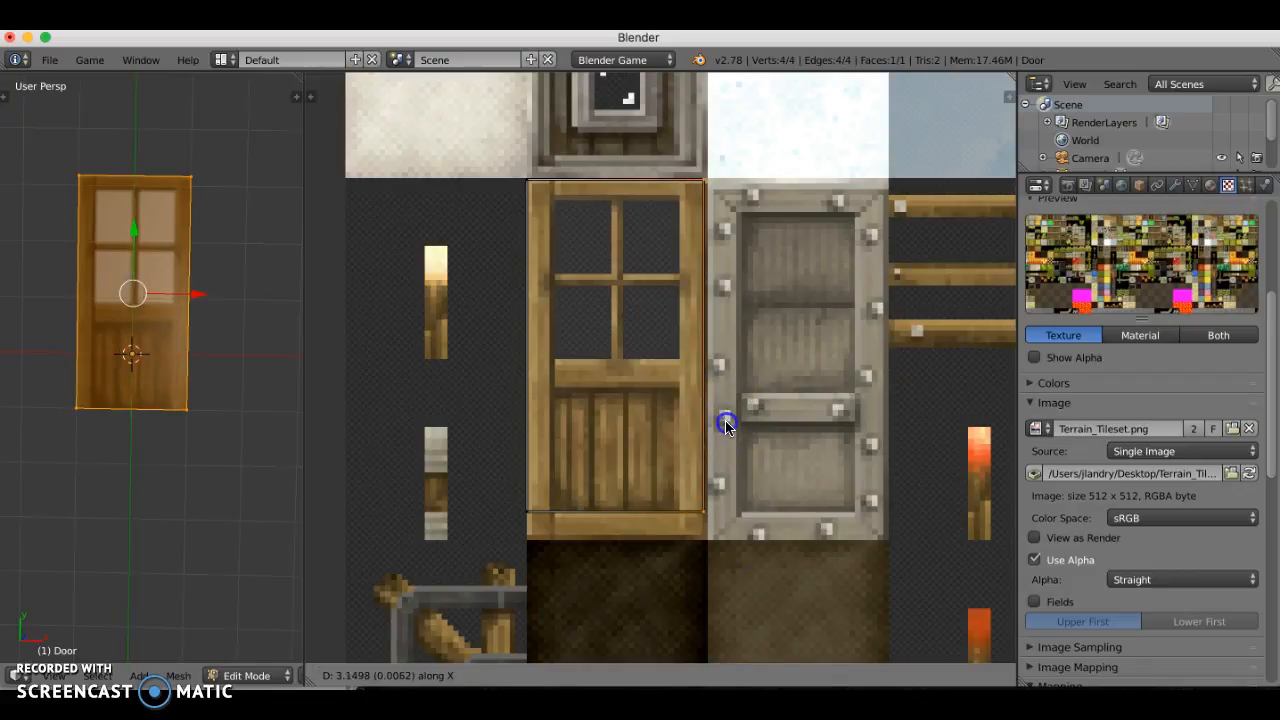
pyautogui.click(659, 427)
# Step: Select the bottom edge of the UV face and move it down along Y to the wooden door tile's lower edge
pyautogui.press('b')
pyautogui.moveTo(480, 443); pyautogui.dragTo(779, 557)
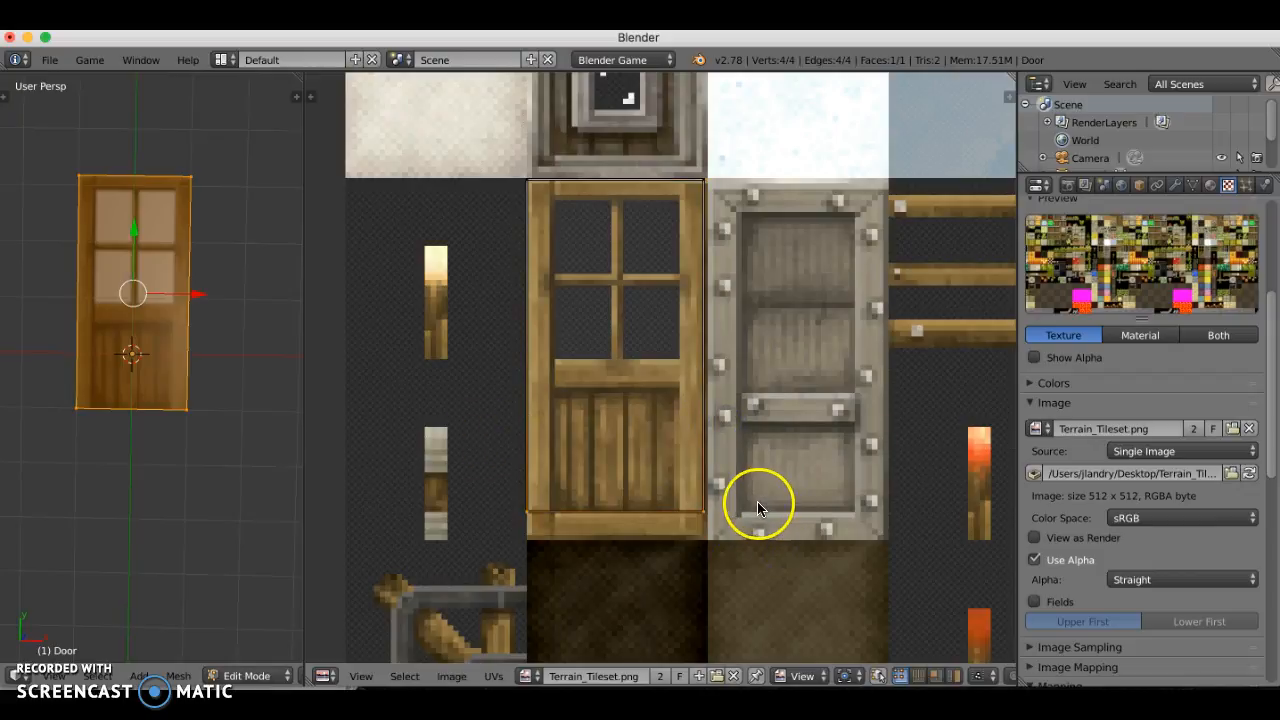
pyautogui.press('g')
pyautogui.press('y')
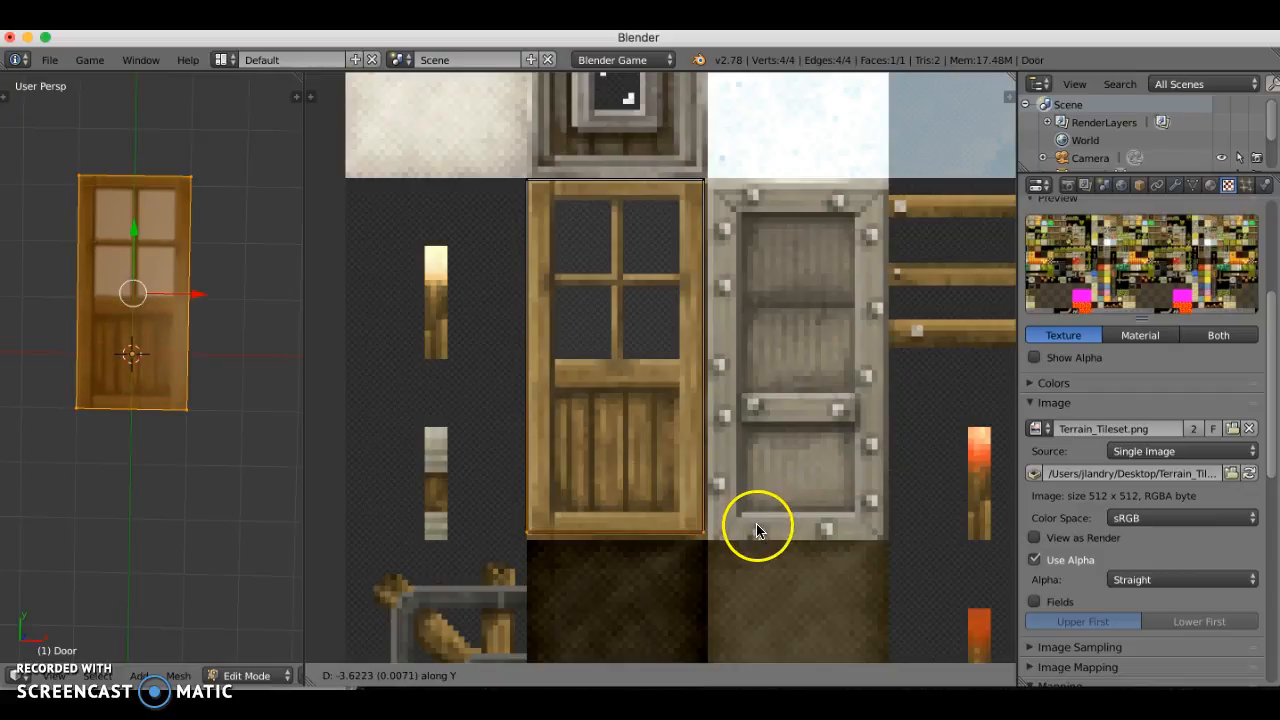
pyautogui.click(756, 526)
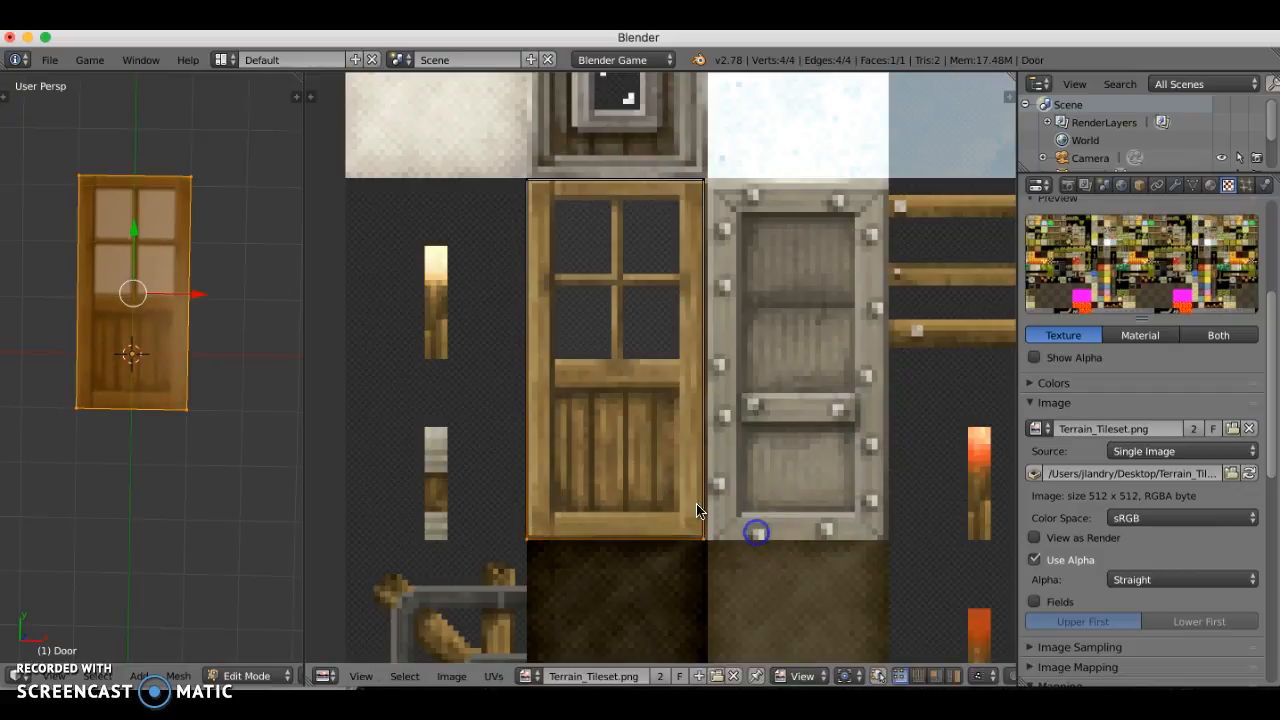
# Step: Widen the 3D view and rotate the door face 90° about the X axis so it stands upright
pyautogui.scroll(3, 184, 380)
pyautogui.keyDown('shift'); pyautogui.moveTo(164, 373); pyautogui.dragTo(230, 468, button='middle'); pyautogui.keyUp('shift')
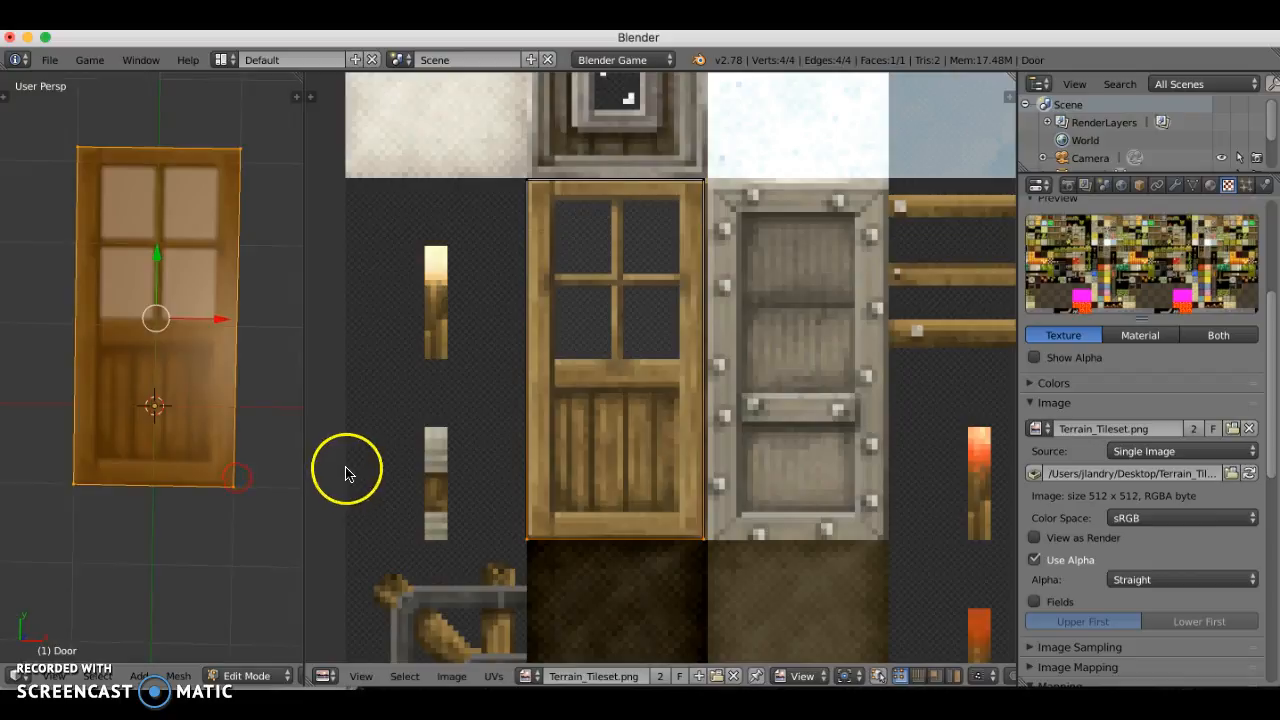
pyautogui.click(301, 433)
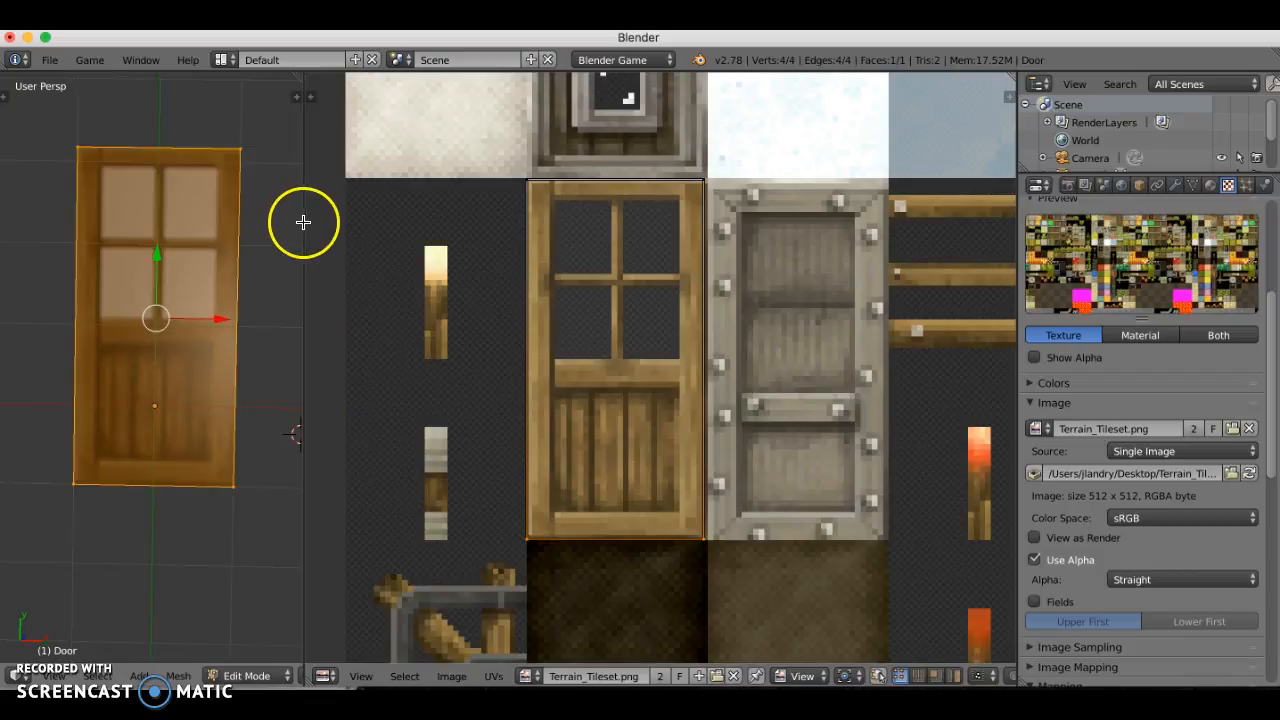
pyautogui.moveTo(303, 222); pyautogui.dragTo(742, 250)
pyautogui.rightClick(411, 384)
pyautogui.moveTo(409, 382); pyautogui.dragTo(359, 330, button='middle')
pyautogui.keyDown('shift'); pyautogui.moveTo(350, 466); pyautogui.dragTo(400, 431, button='middle'); pyautogui.keyUp('shift')
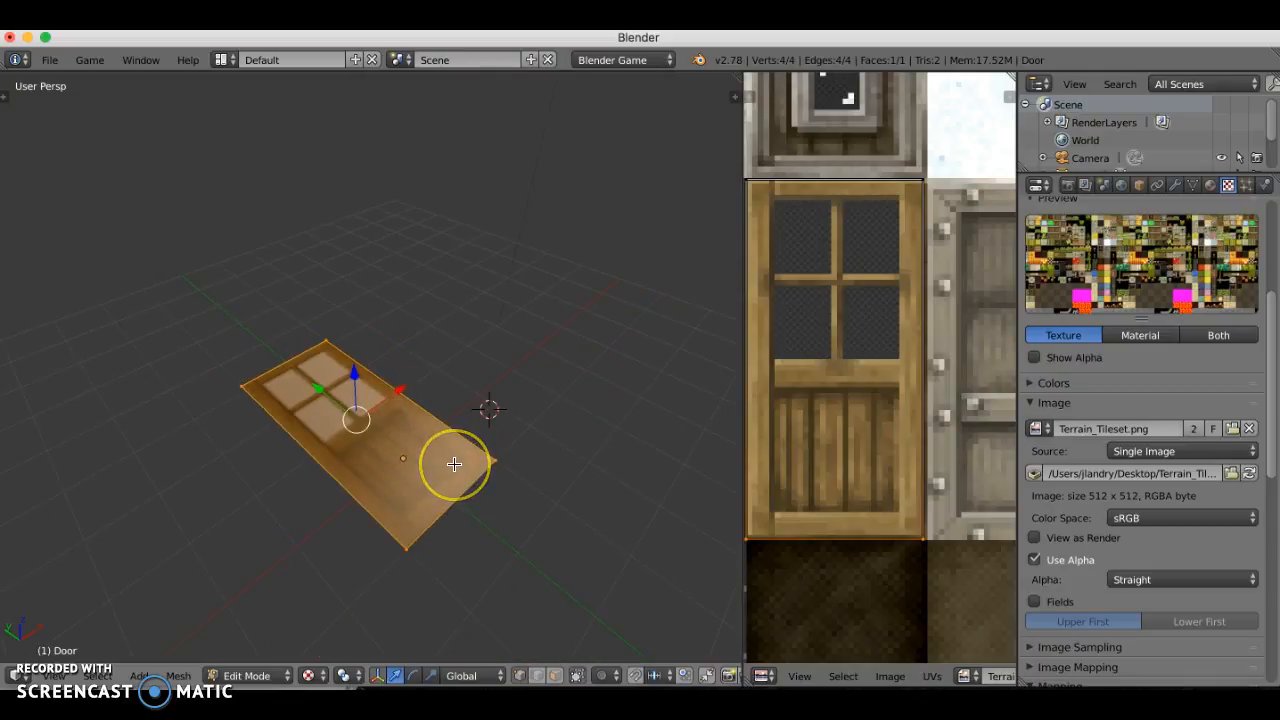
pyautogui.write('rx')
pyautogui.write('90')
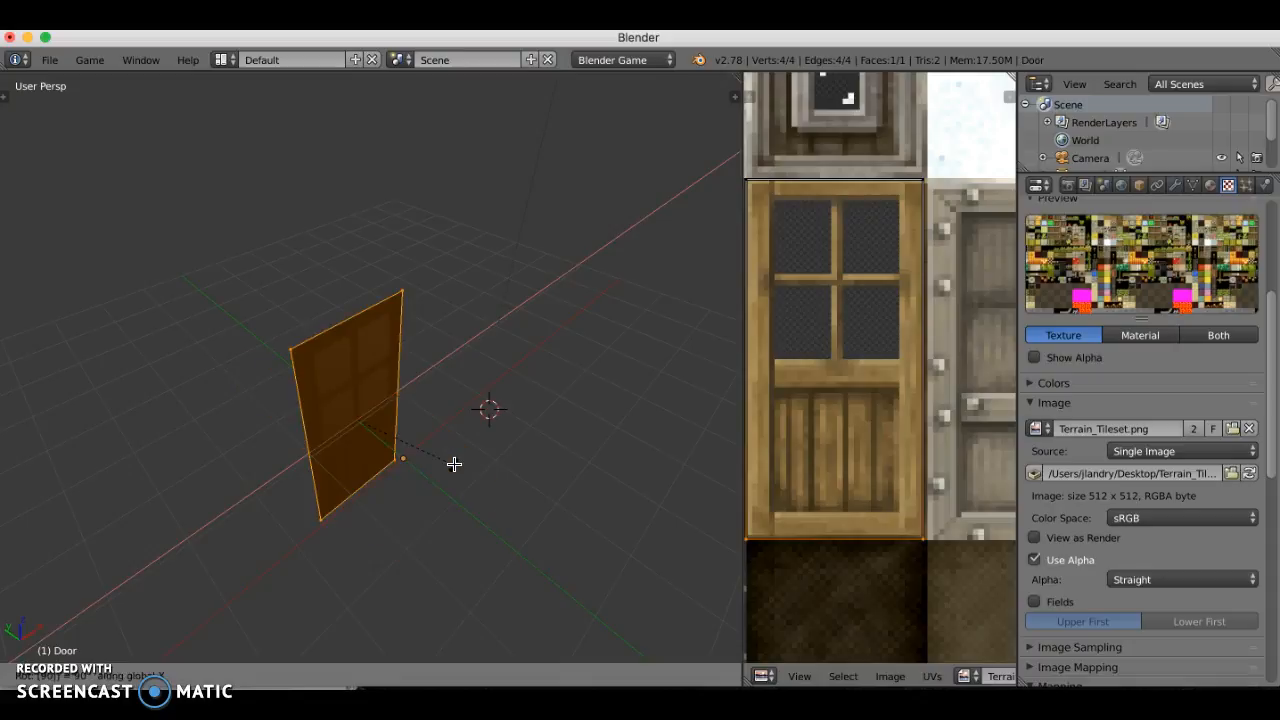
pyautogui.click(454, 464)
# Step: Return to Object Mode, move the lamp in front of the door, and reselect the door
pyautogui.press('Tab')
pyautogui.scroll(-5, 406, 468)
pyautogui.rightClick(432, 249)
pyautogui.moveTo(480, 240); pyautogui.dragTo(362, 360)
pyautogui.rightClick(363, 403)
# Step: Place the 3D cursor behind the door, add a Monkey mesh there, and raise it along Z to window height
pyautogui.scroll(6, 378, 426)
pyautogui.scroll(2, 378, 424)
pyautogui.moveTo(373, 428); pyautogui.dragTo(311, 323, button='middle')
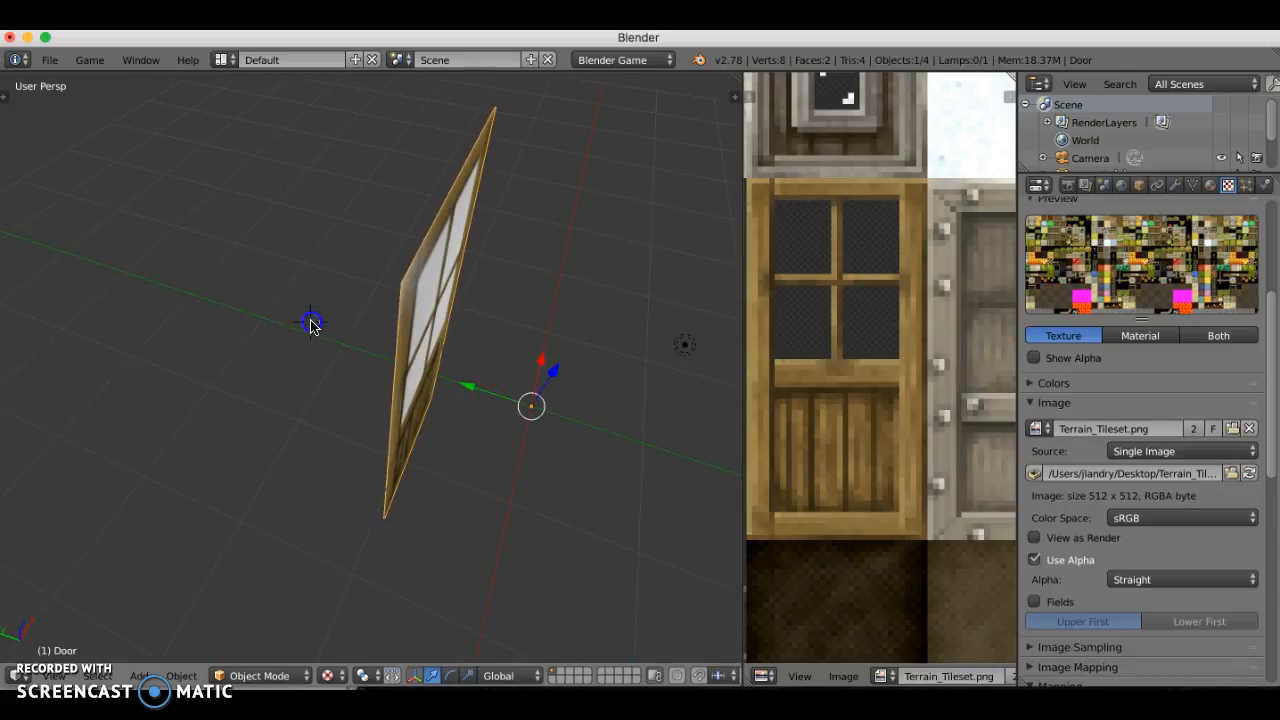
pyautogui.hotkey('shift', 'a')
pyautogui.click(300, 339)
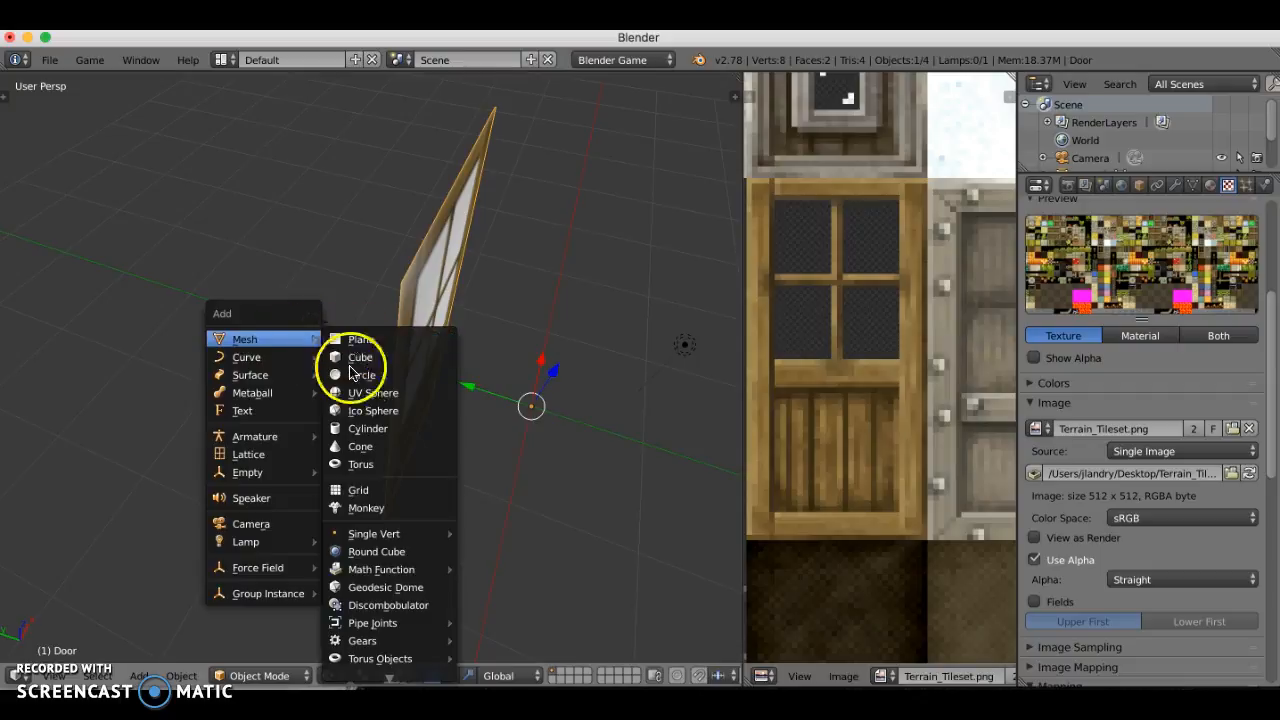
pyautogui.click(368, 507)
pyautogui.moveTo(371, 449); pyautogui.dragTo(388, 411, button='middle')
pyautogui.moveTo(478, 362); pyautogui.dragTo(483, 309)
pyautogui.scroll(-3, 506, 434)
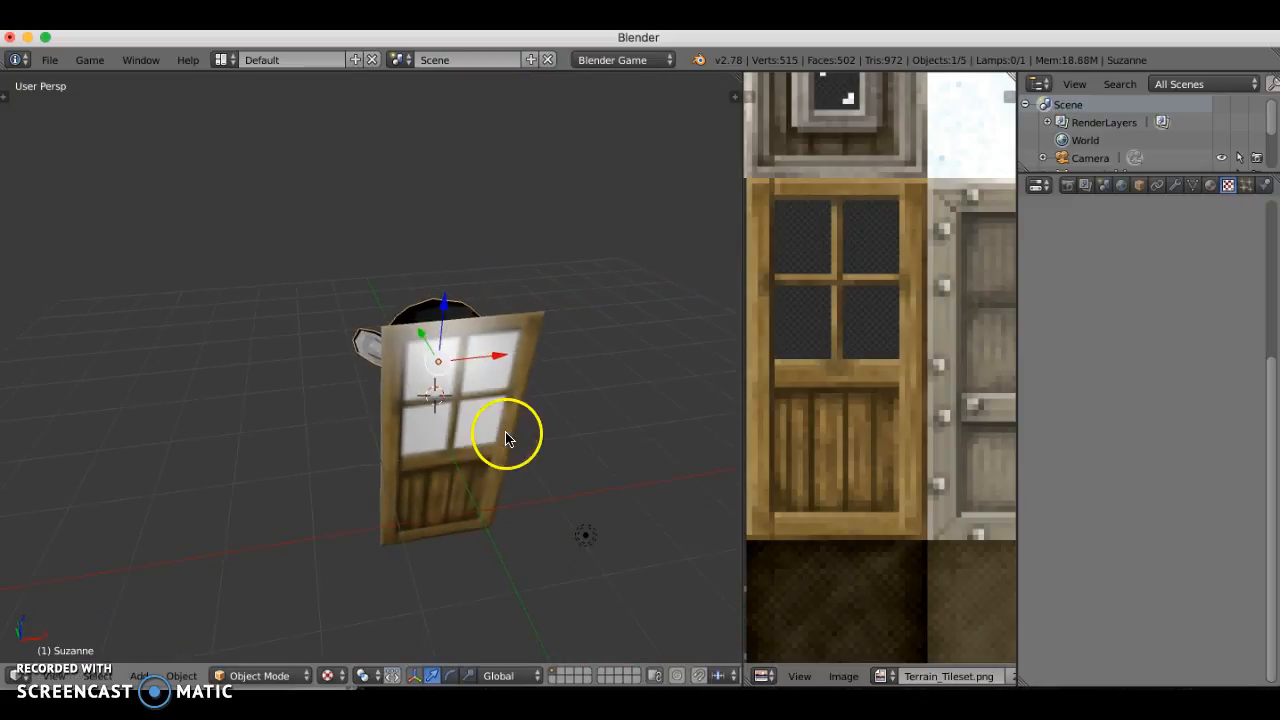
# Step: Select the door plane, show its MC Door Mat material settings, and widen the properties area
pyautogui.moveTo(486, 443); pyautogui.dragTo(460, 366, button='middle')
pyautogui.scroll(2, 438, 362)
pyautogui.rightClick(447, 362)
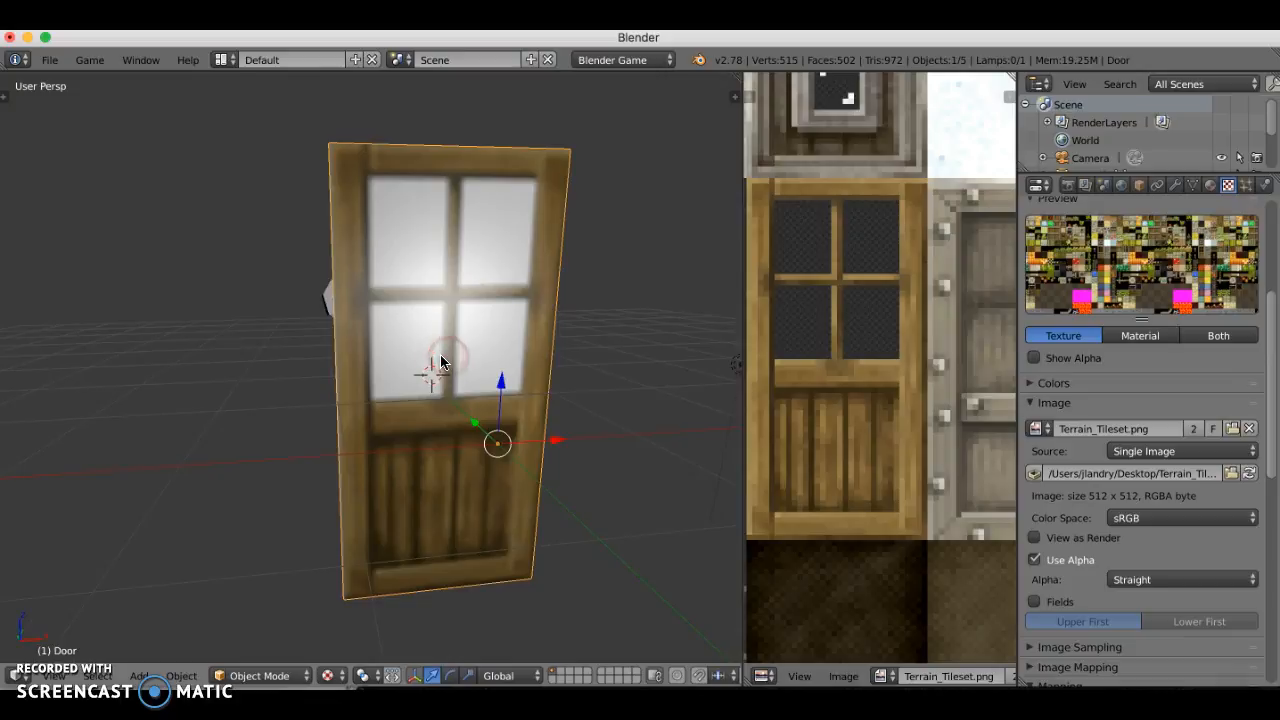
pyautogui.click(1210, 185)
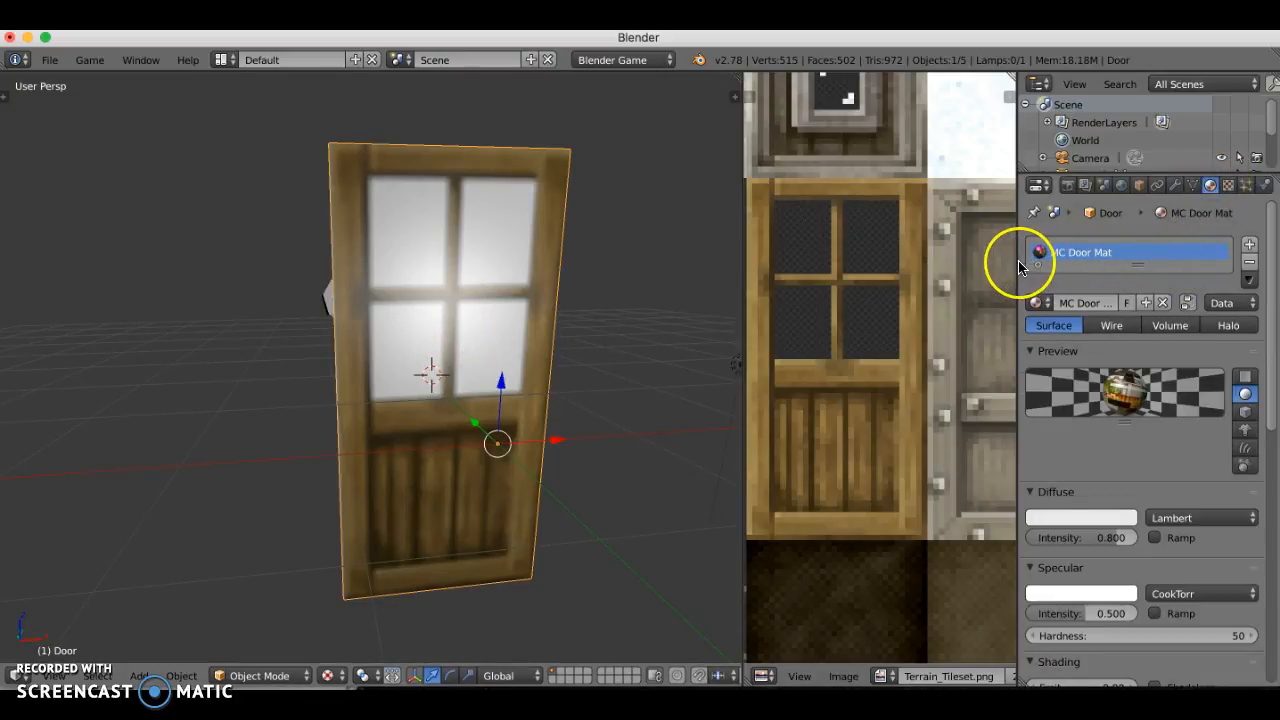
pyautogui.moveTo(1020, 268); pyautogui.dragTo(980, 266)
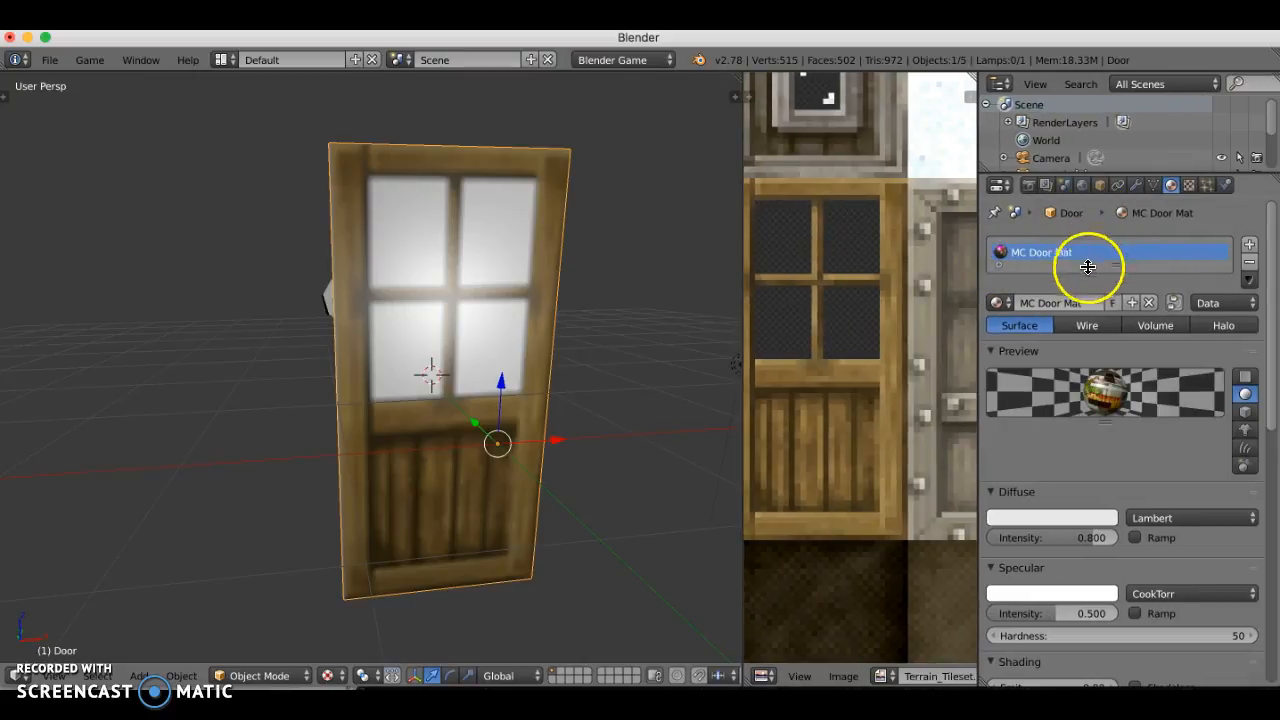
# Step: Collapse the material's Preview, Diffuse, Specular, Shading, Game Settings, Physics and Options sections
pyautogui.click(992, 351)
pyautogui.click(989, 371)
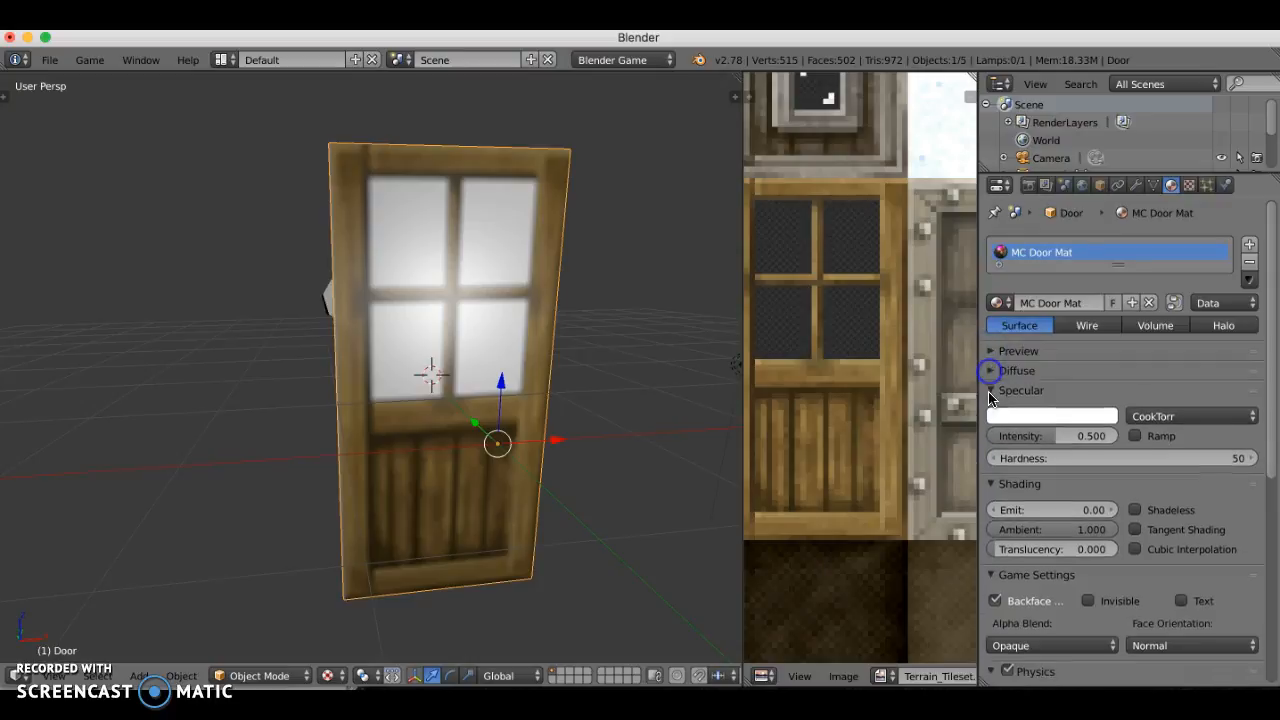
pyautogui.click(990, 391)
pyautogui.click(989, 410)
pyautogui.click(988, 430)
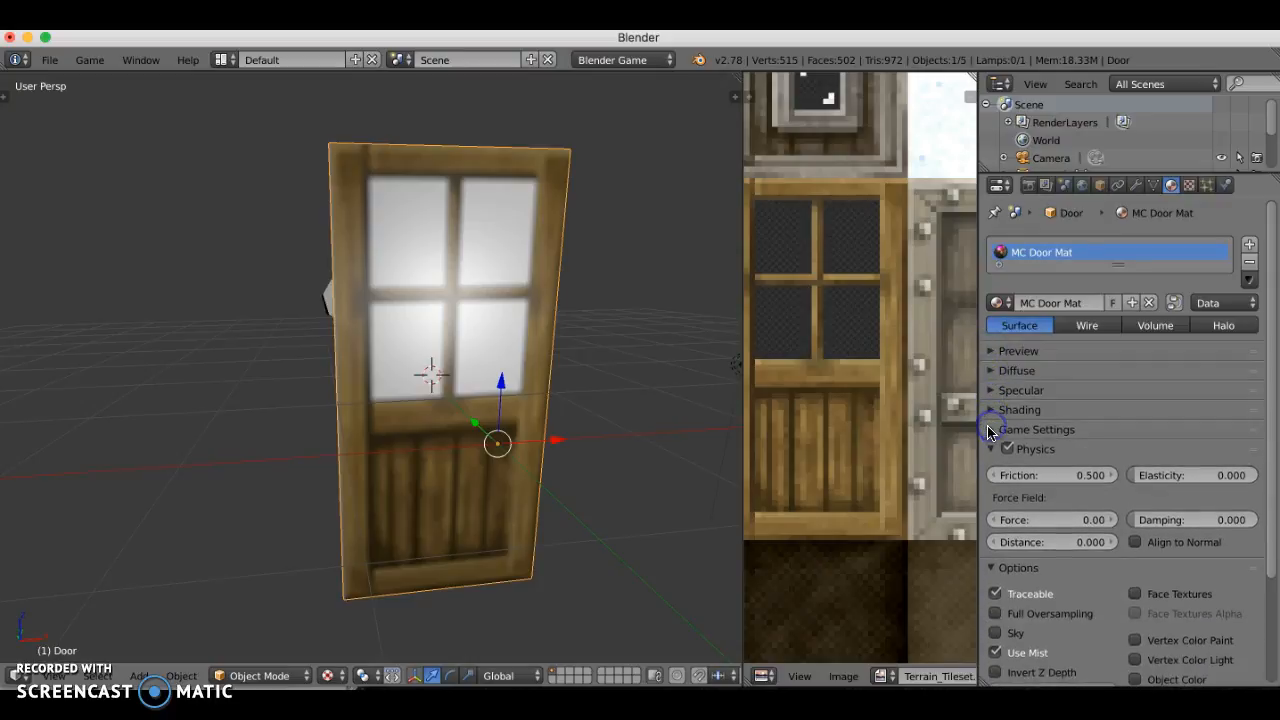
pyautogui.click(992, 449)
pyautogui.click(990, 468)
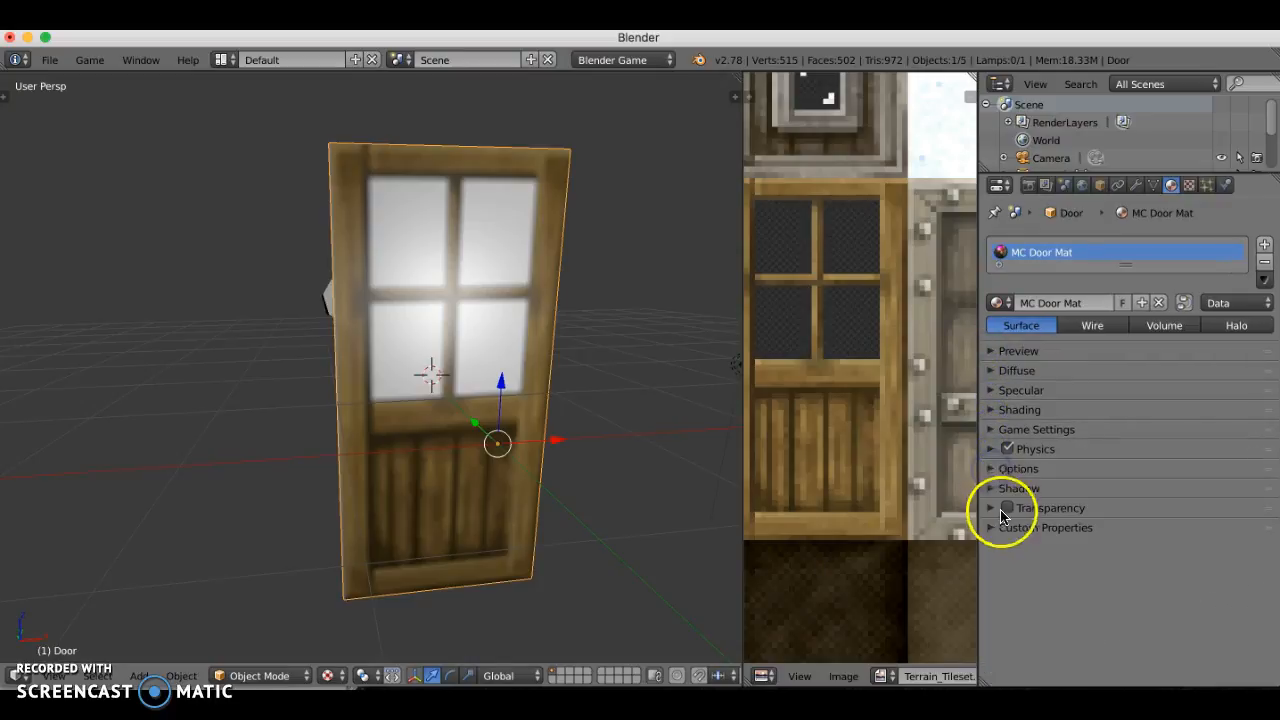
# Step: Enable Z Transparency on the MC Door Mat material and lower its Alpha to 0.000
pyautogui.click(1012, 510)
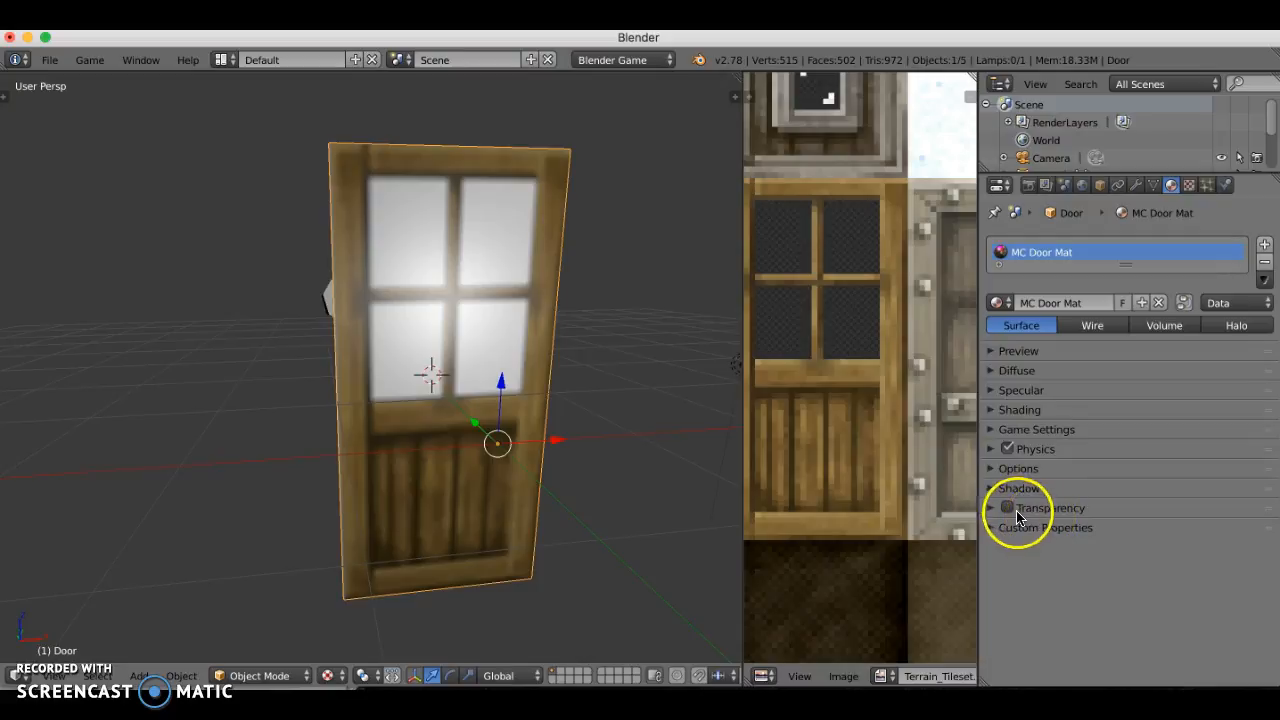
pyautogui.click(1012, 510)
pyautogui.click(991, 510)
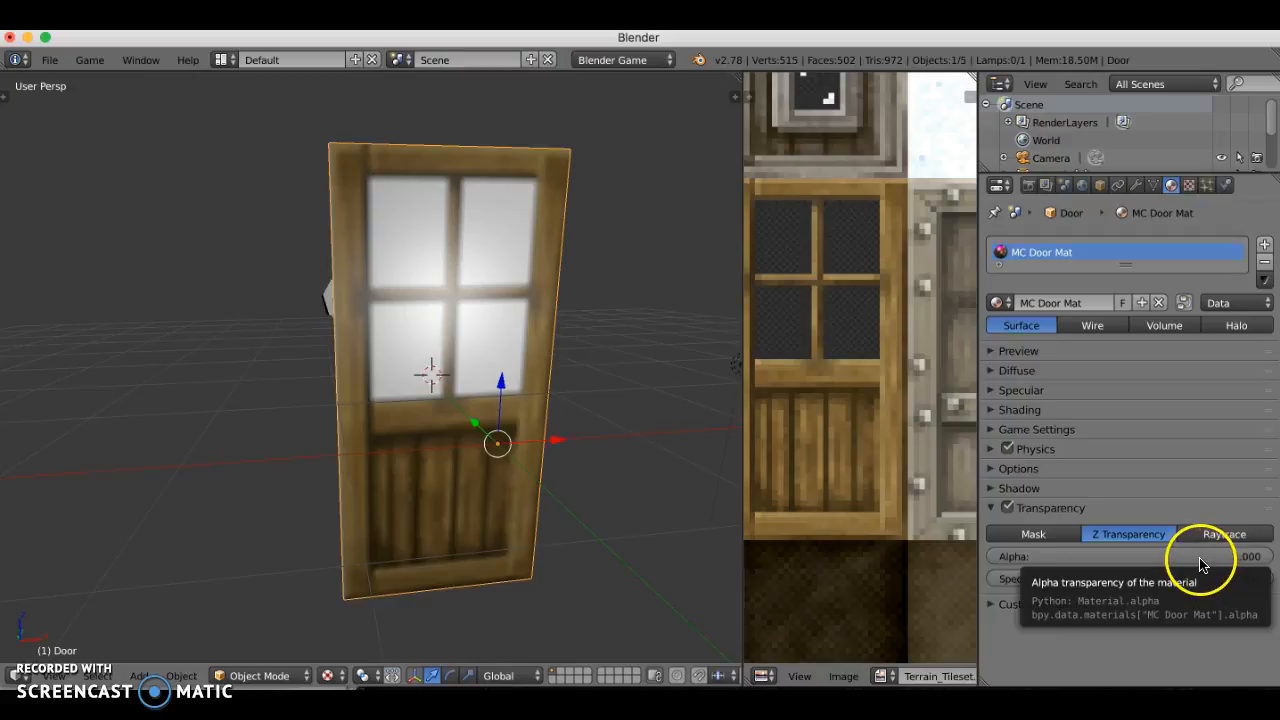
pyautogui.moveTo(1247, 560)
pyautogui.mouseDown()
pyautogui.moveTo(1150, 560)
pyautogui.moveTo(1247, 560)
pyautogui.mouseUp()
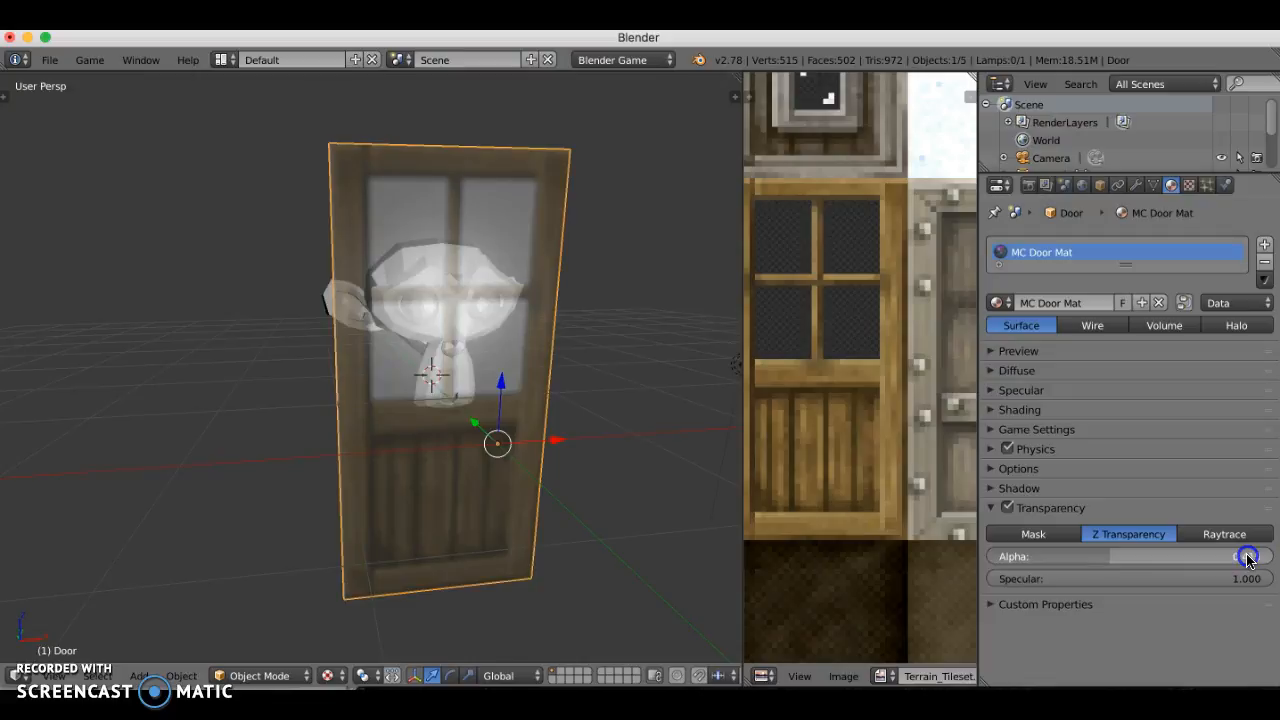
pyautogui.moveTo(1247, 560); pyautogui.dragTo(1247, 560)
pyautogui.moveTo(423, 380)
pyautogui.mouseDown(button='middle')
pyautogui.moveTo(540, 395)
pyautogui.moveTo(432, 392)
pyautogui.mouseUp(button='middle')
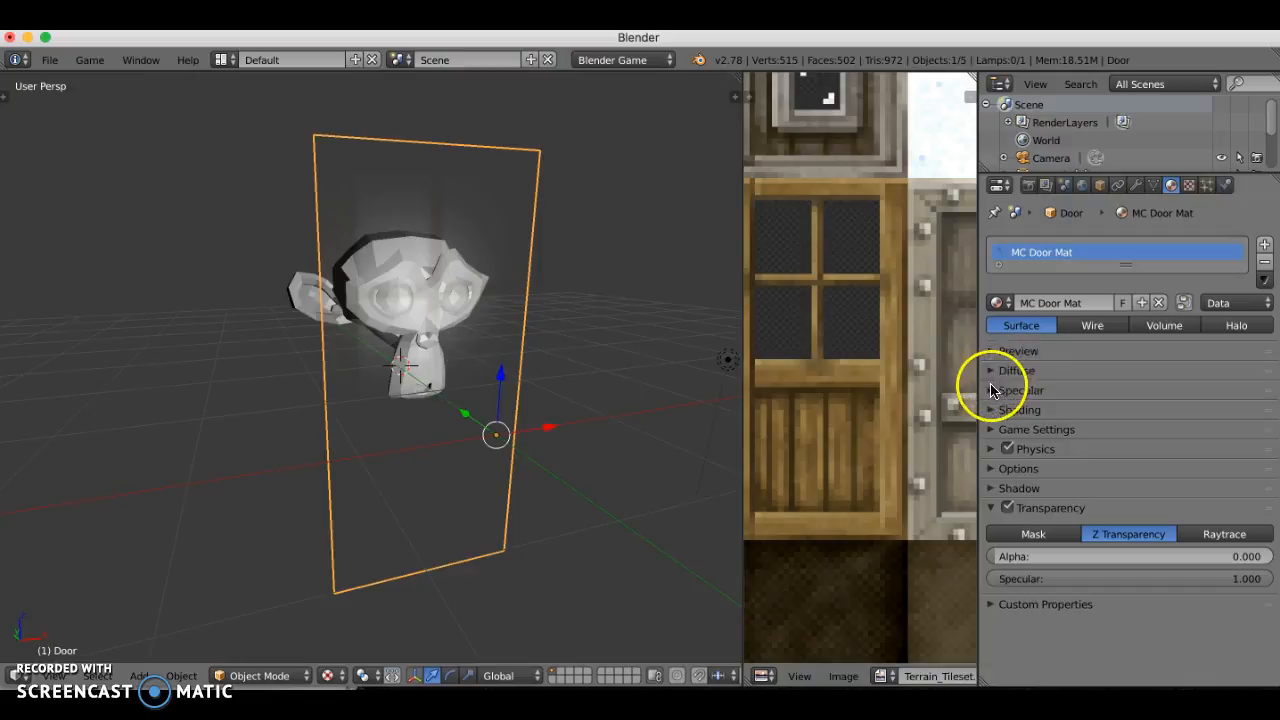
# Step: Lower the door material's specular intensity to nearly zero and collapse the Specular section again
pyautogui.click(992, 351)
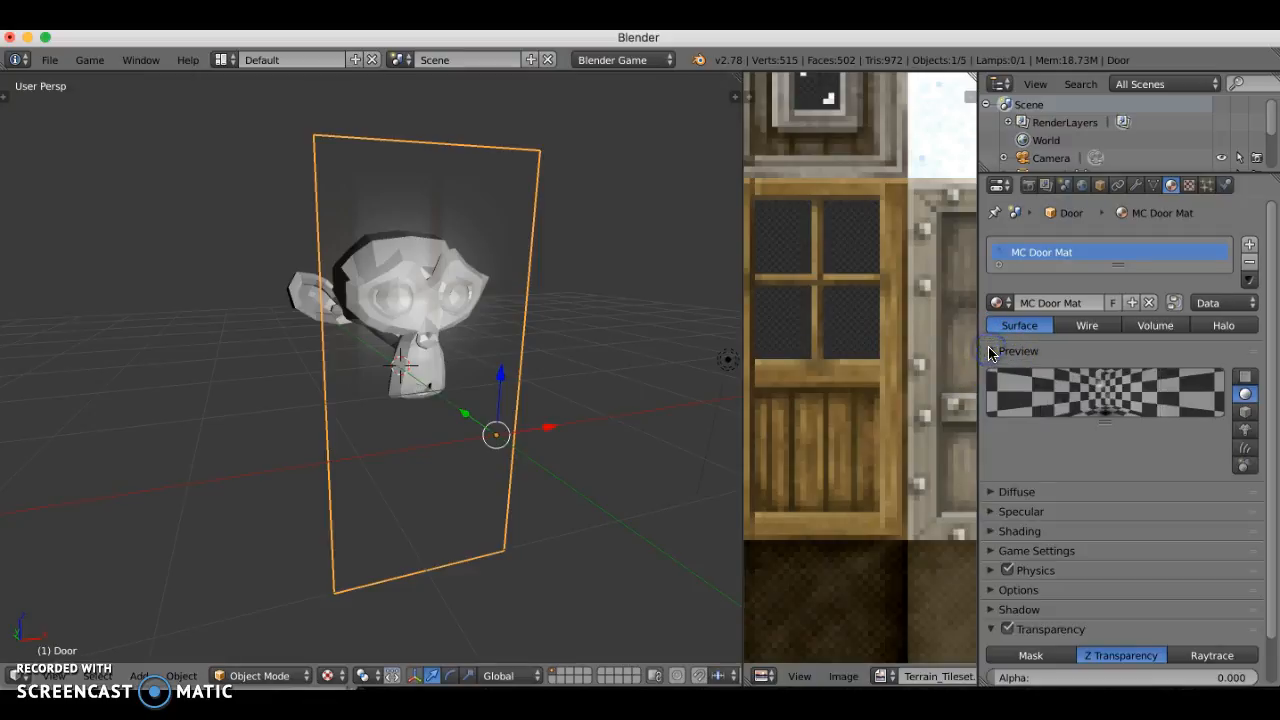
pyautogui.click(990, 351)
pyautogui.click(987, 370)
pyautogui.click(987, 371)
pyautogui.click(990, 390)
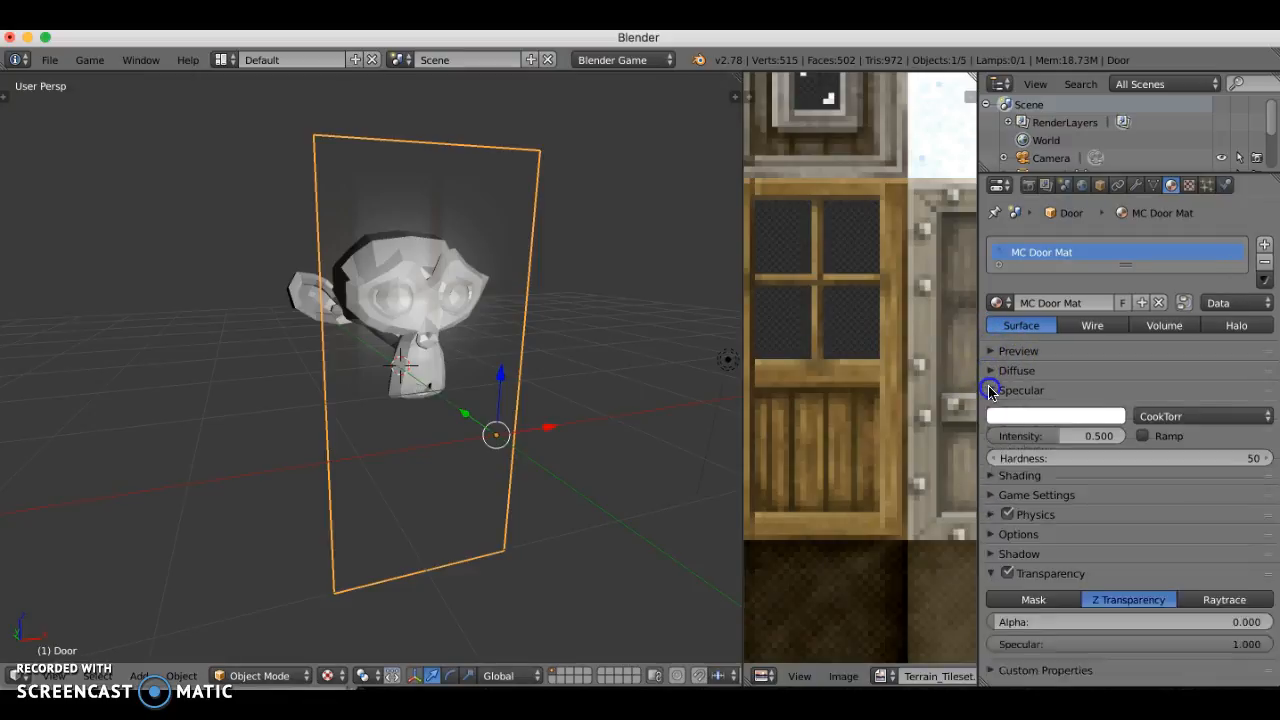
pyautogui.moveTo(1058, 438); pyautogui.dragTo(1002, 438)
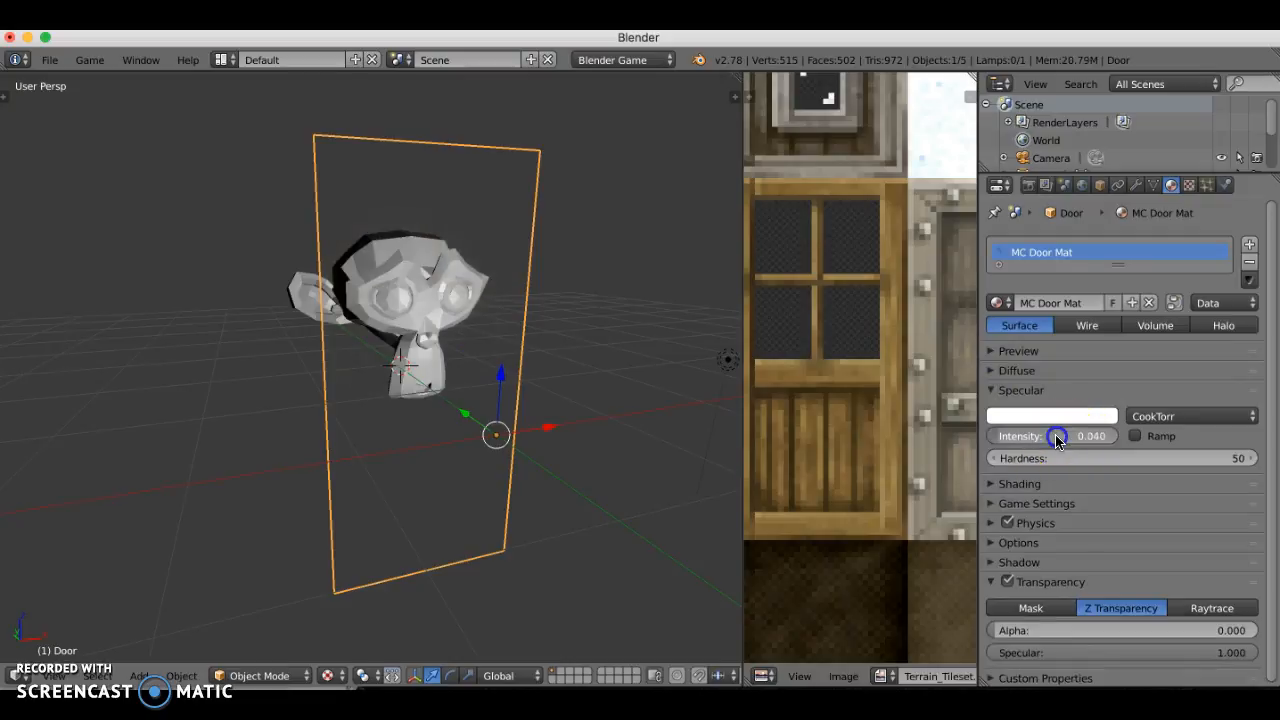
pyautogui.click(1000, 391)
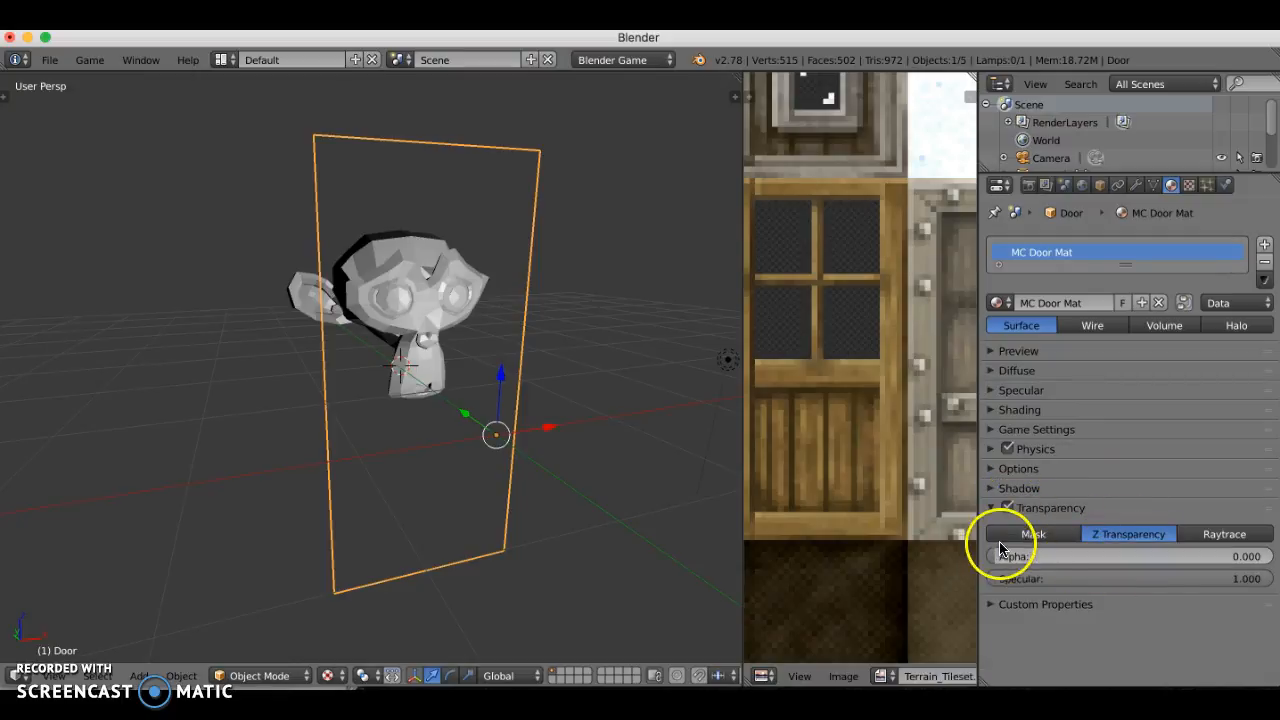
# Step: Enable the door texture's influence on diffuse Alpha at 1.000, and inspect the window panes in front of the monkey head
pyautogui.click(1189, 187)
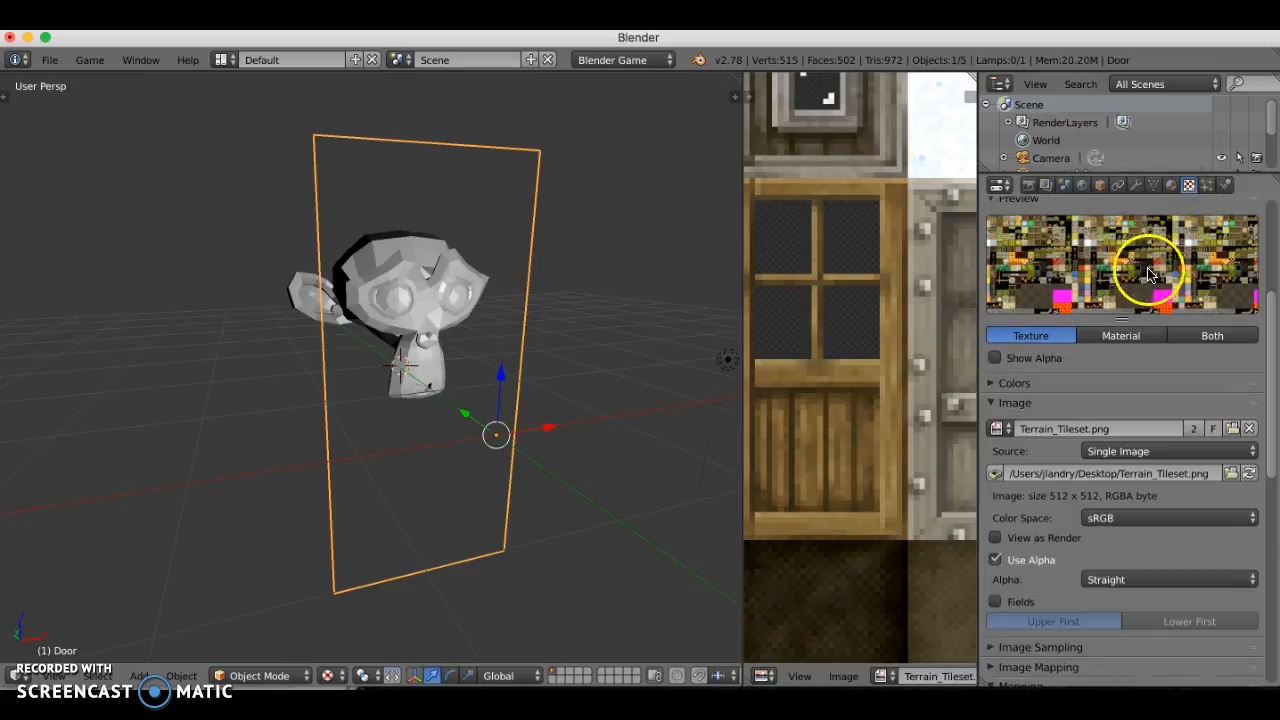
pyautogui.scroll(-2, 1120, 393)
pyautogui.click(995, 349)
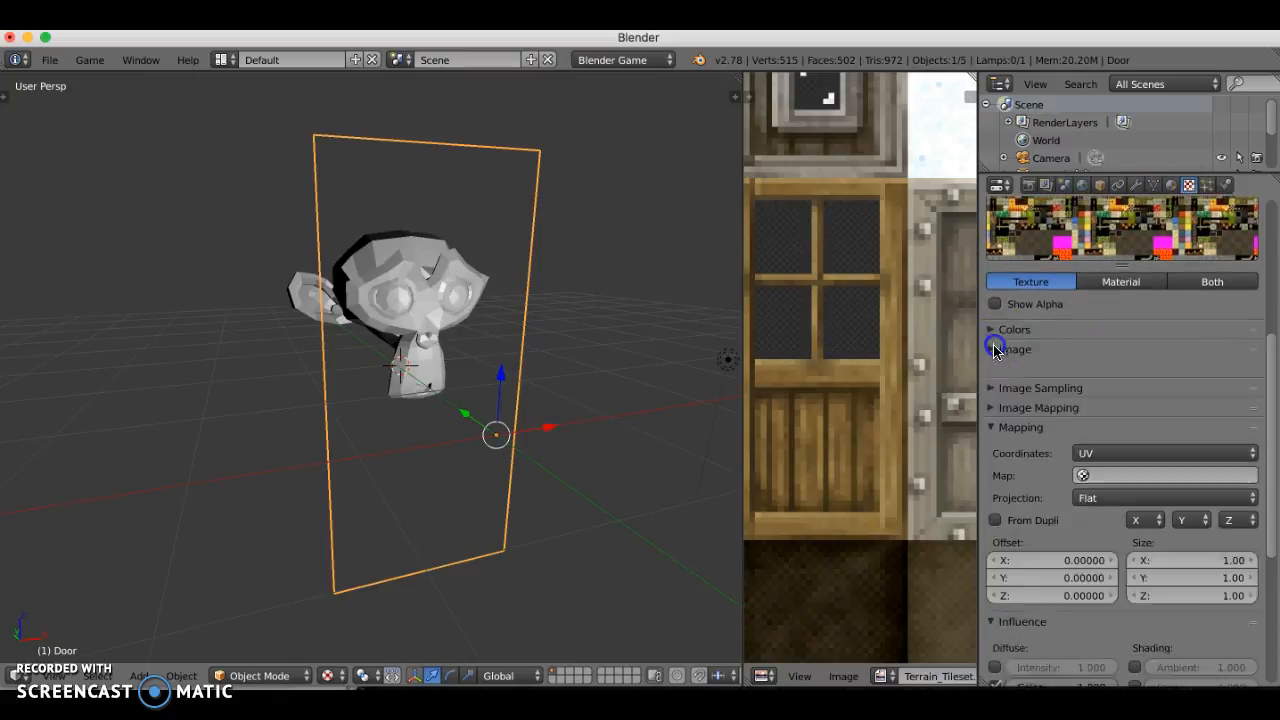
pyautogui.click(997, 408)
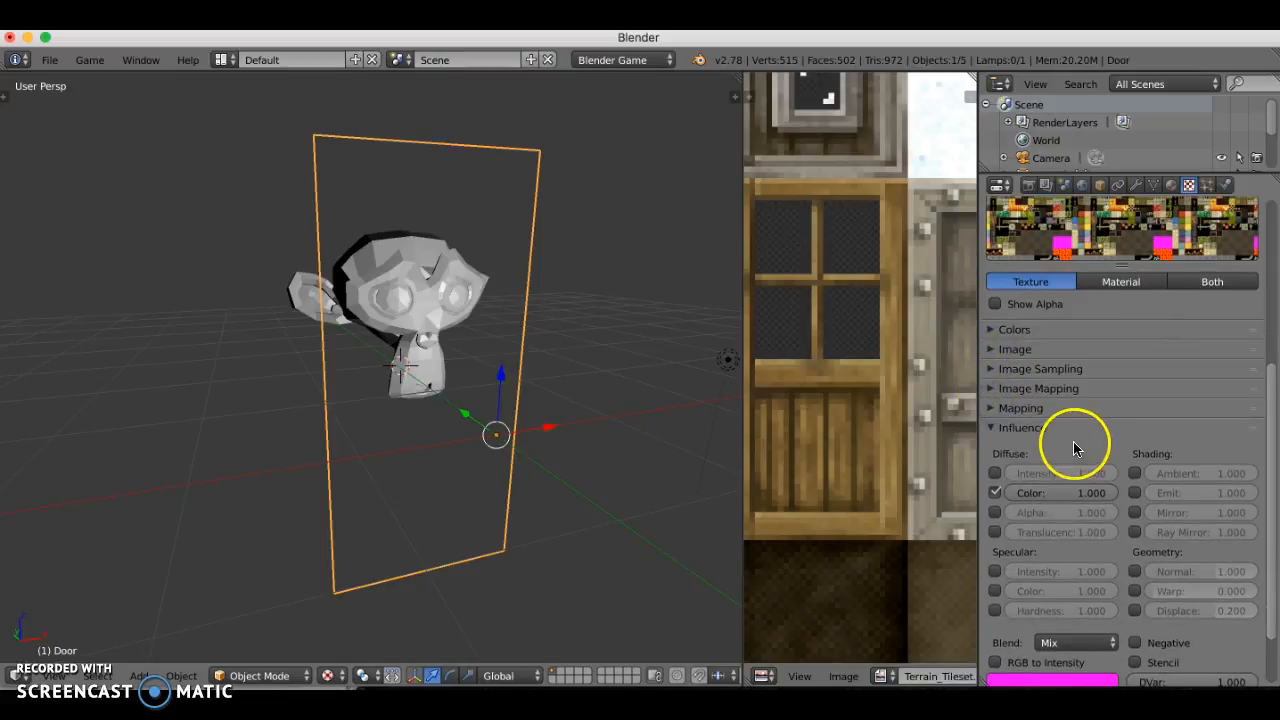
pyautogui.scroll(-3, 1066, 443)
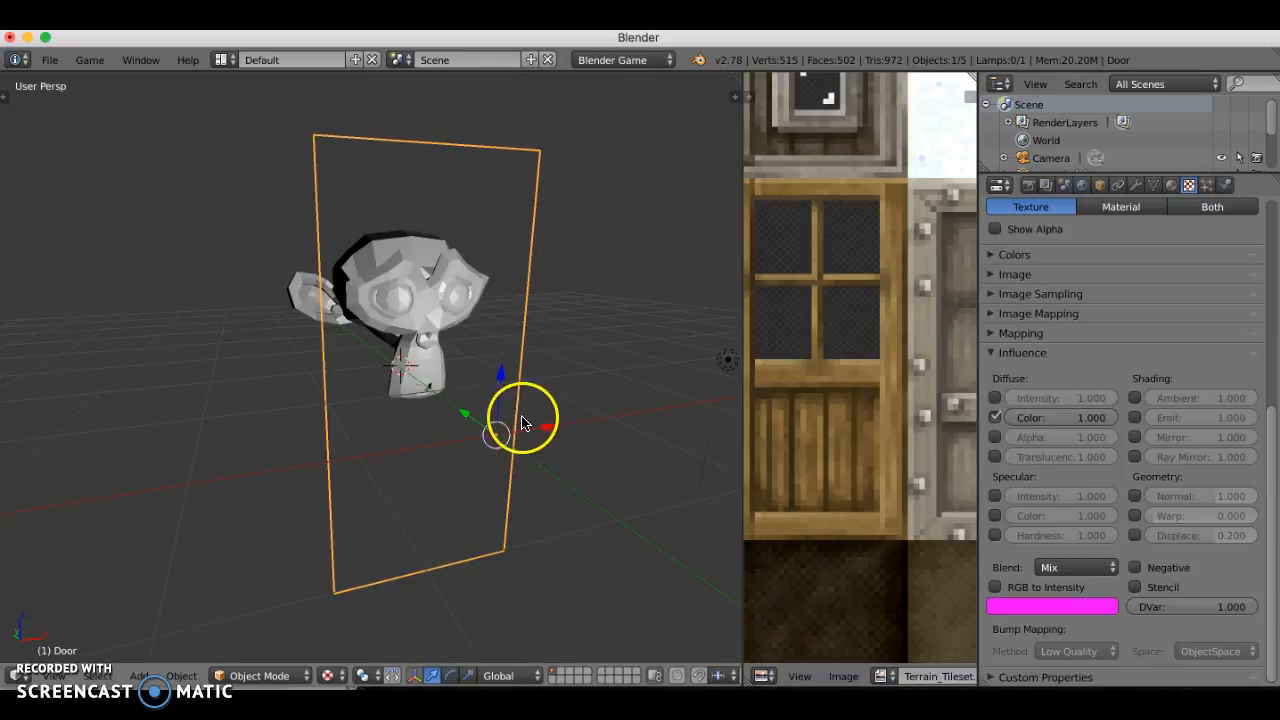
pyautogui.scroll(2, 815, 421)
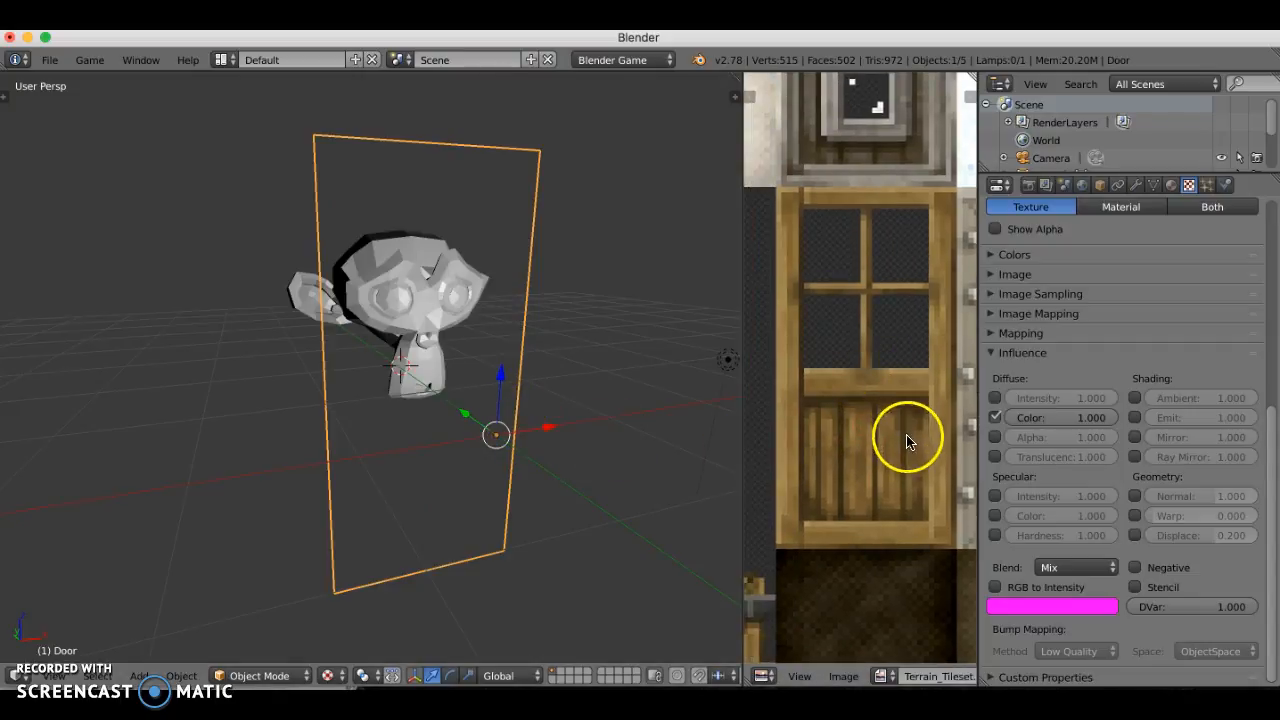
pyautogui.click(996, 440)
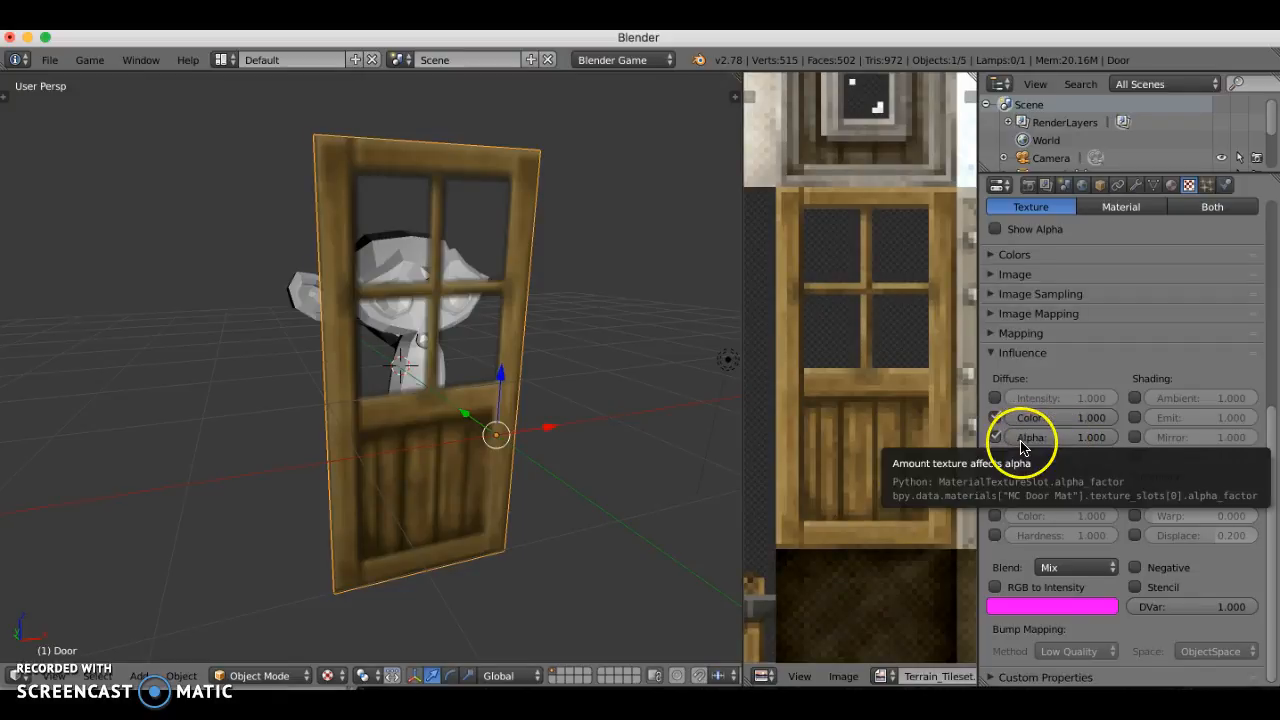
pyautogui.moveTo(871, 346); pyautogui.dragTo(883, 365, button='middle')
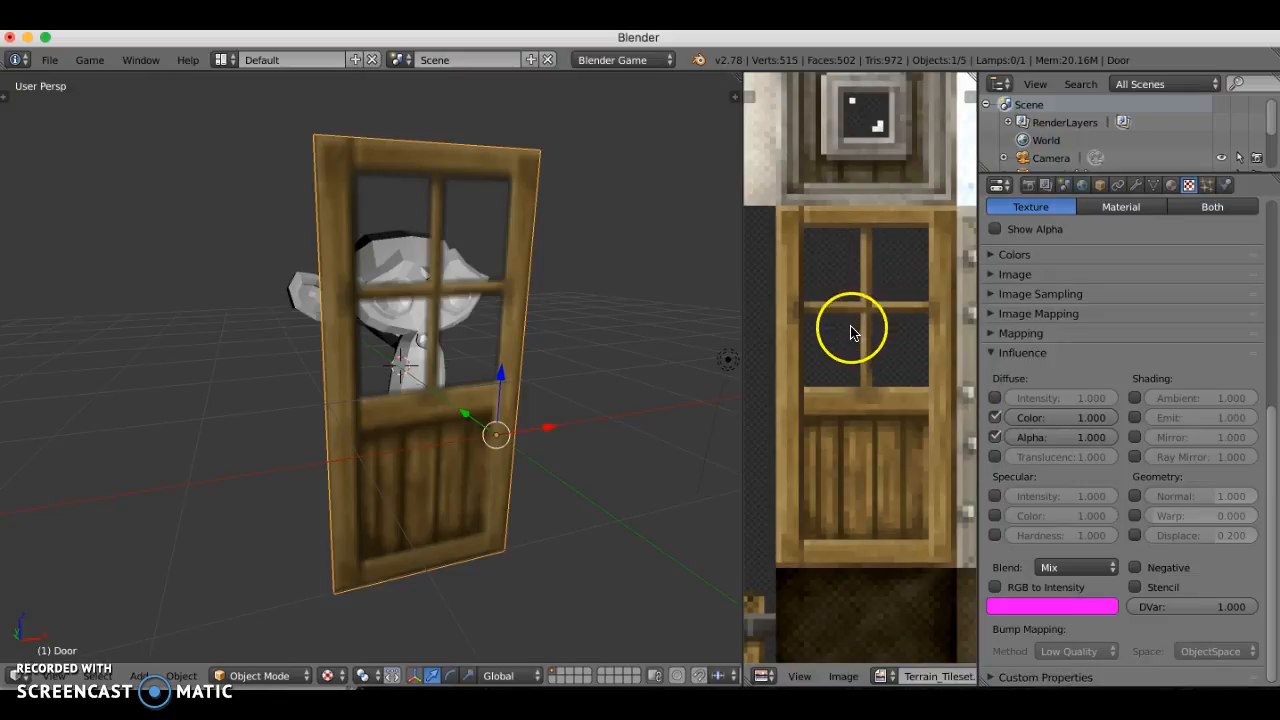
pyautogui.scroll(3, 850, 333)
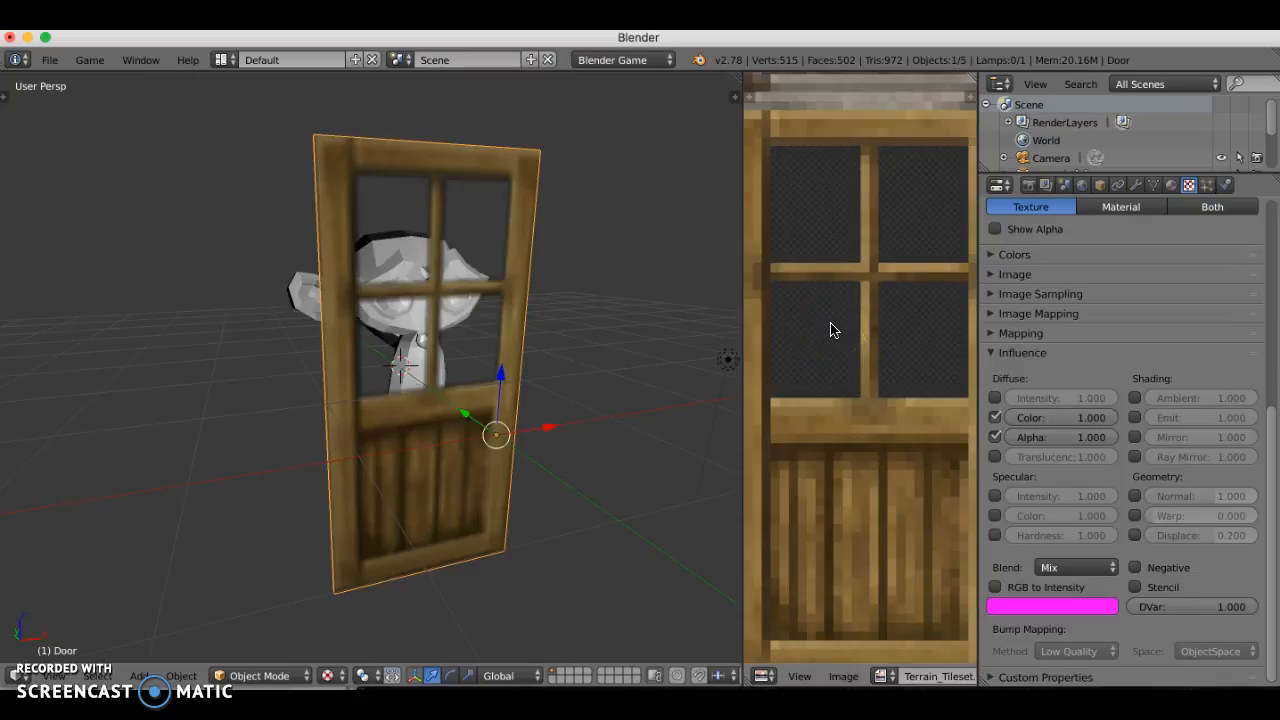
pyautogui.scroll(-2, 835, 330)
pyautogui.click(831, 257)
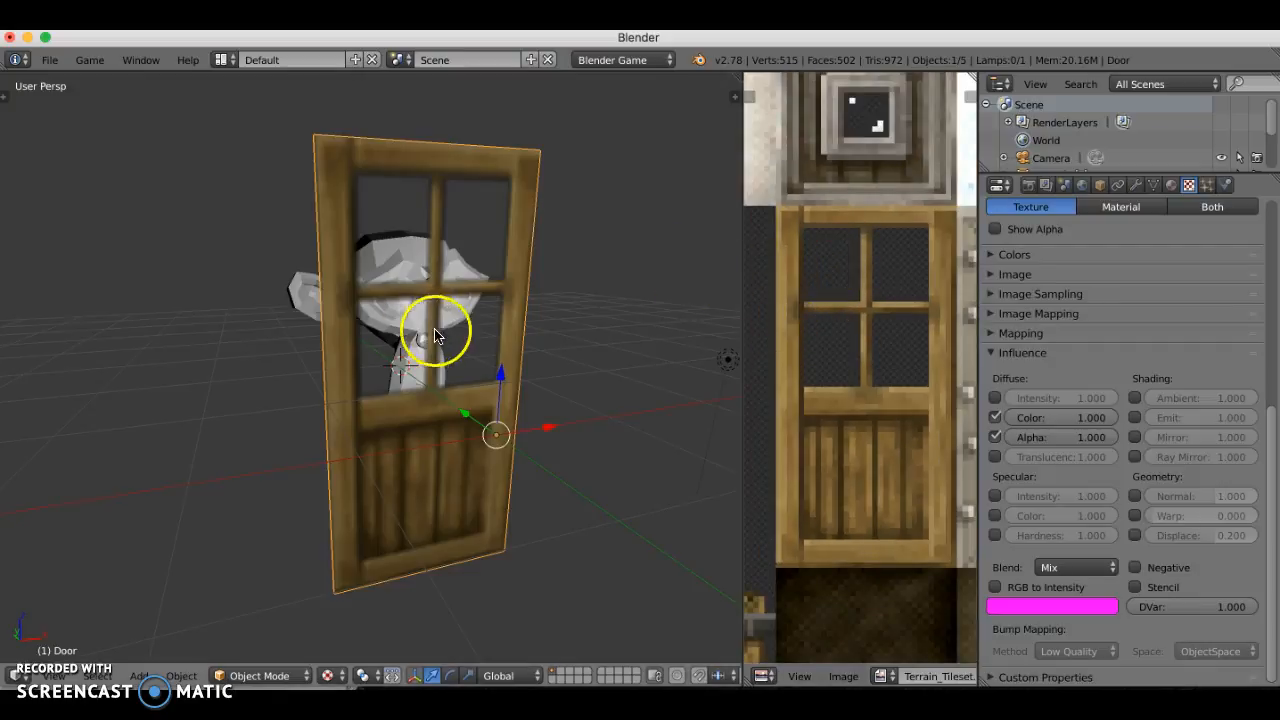
pyautogui.moveTo(416, 311); pyautogui.dragTo(453, 340, button='middle')
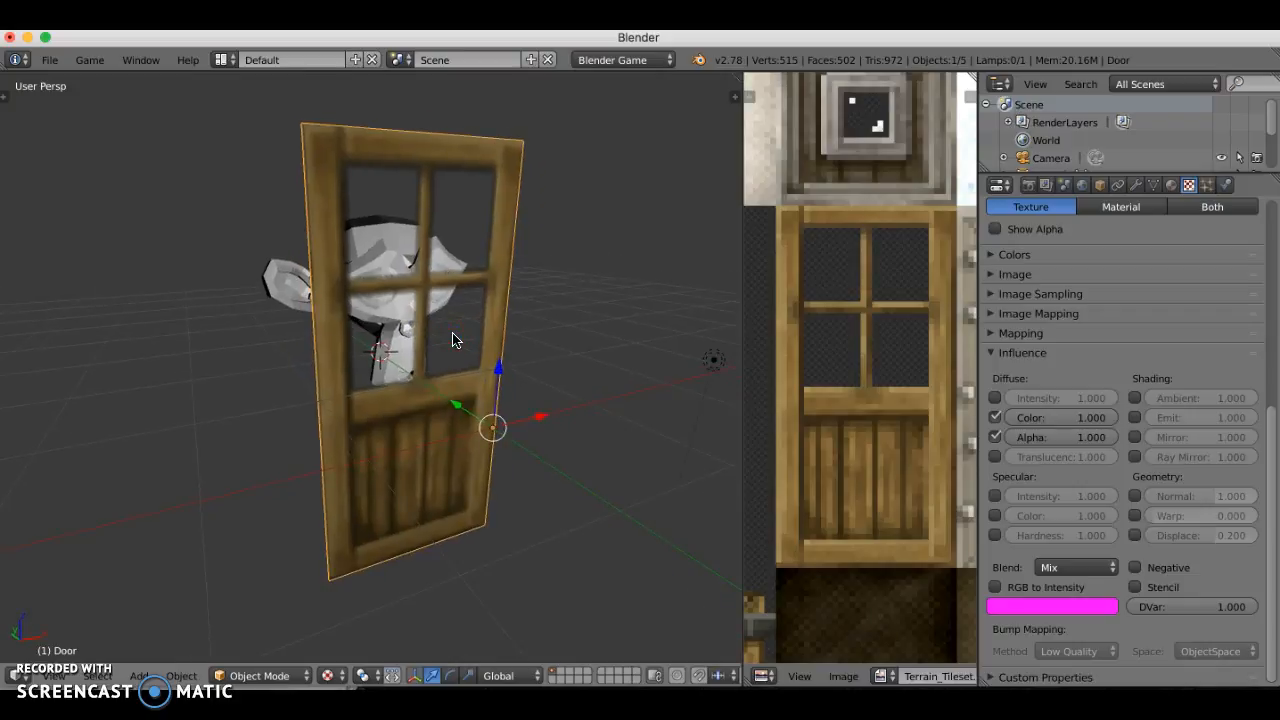